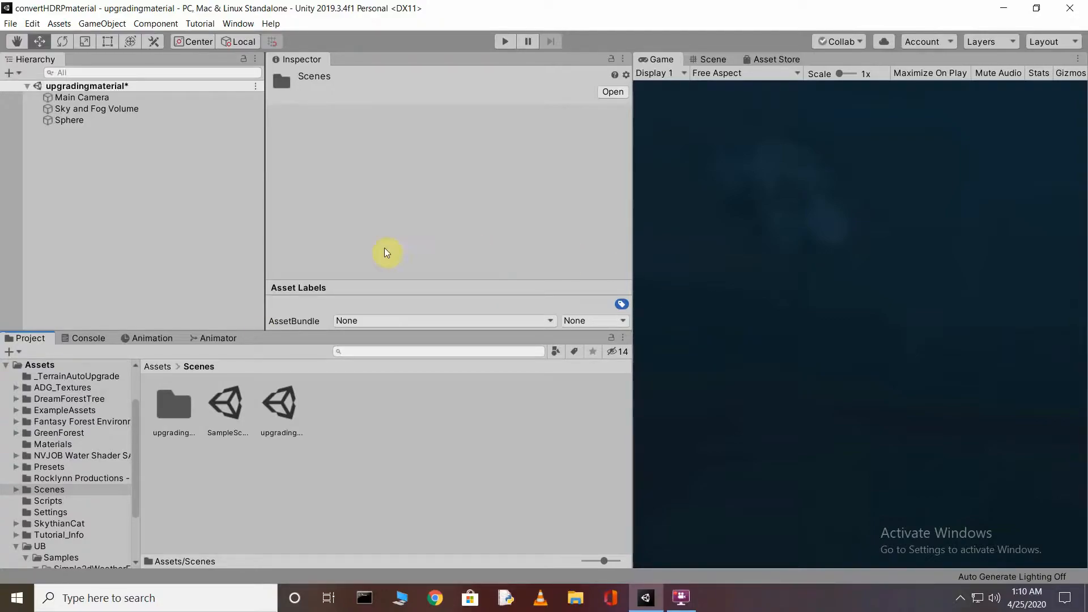
{"action": "scroll", "coordinate": [89, 411], "scroll_direction": "up", "scroll_amount": 3}
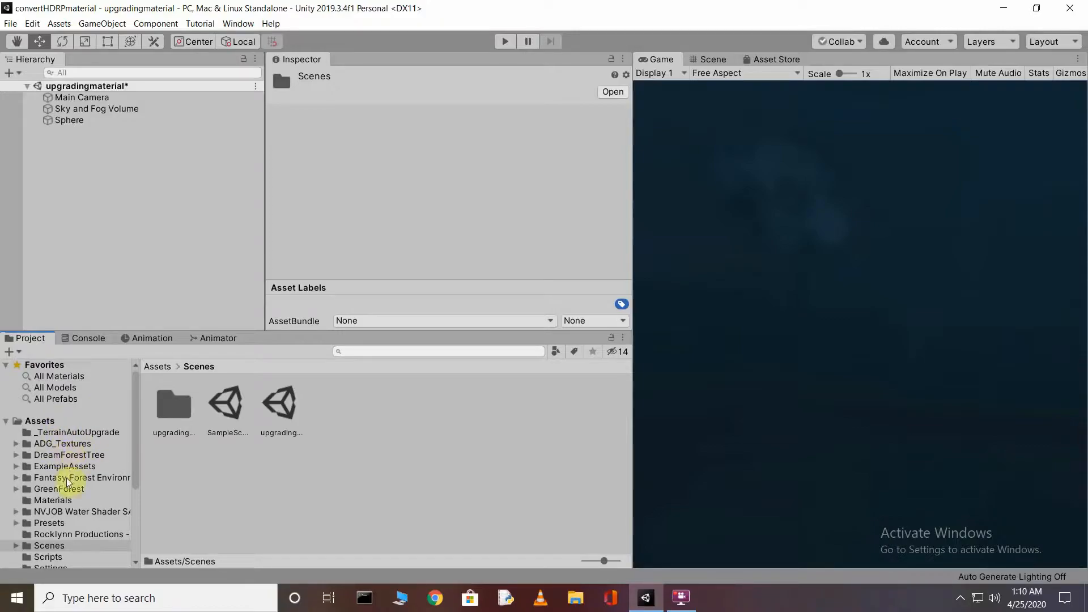
{"action": "scroll", "coordinate": [67, 483], "scroll_direction": "down", "scroll_amount": 7}
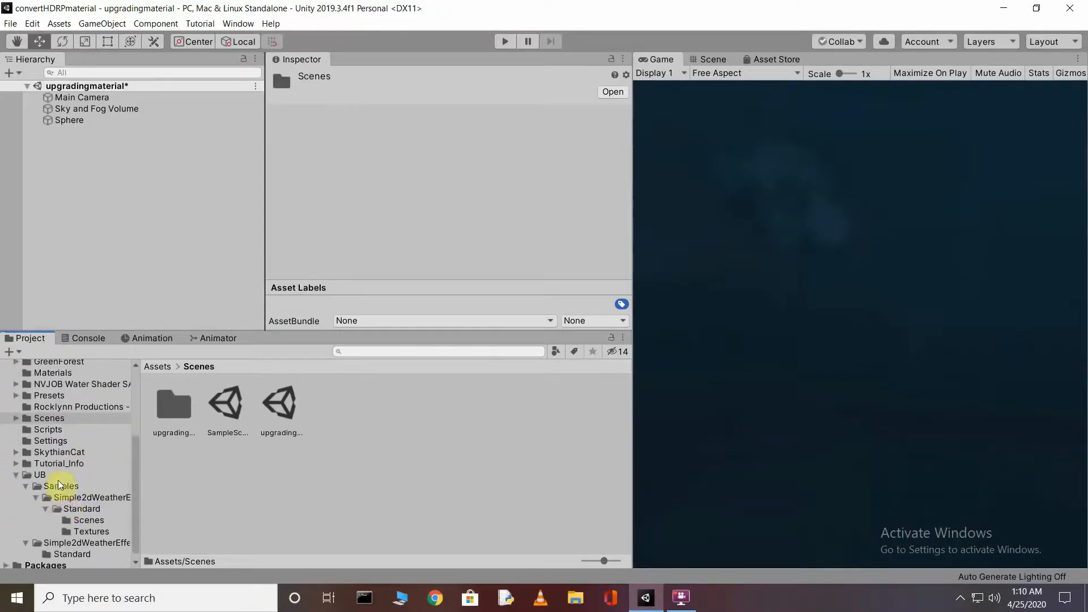
{"action": "scroll", "coordinate": [59, 485], "scroll_direction": "up", "scroll_amount": 7}
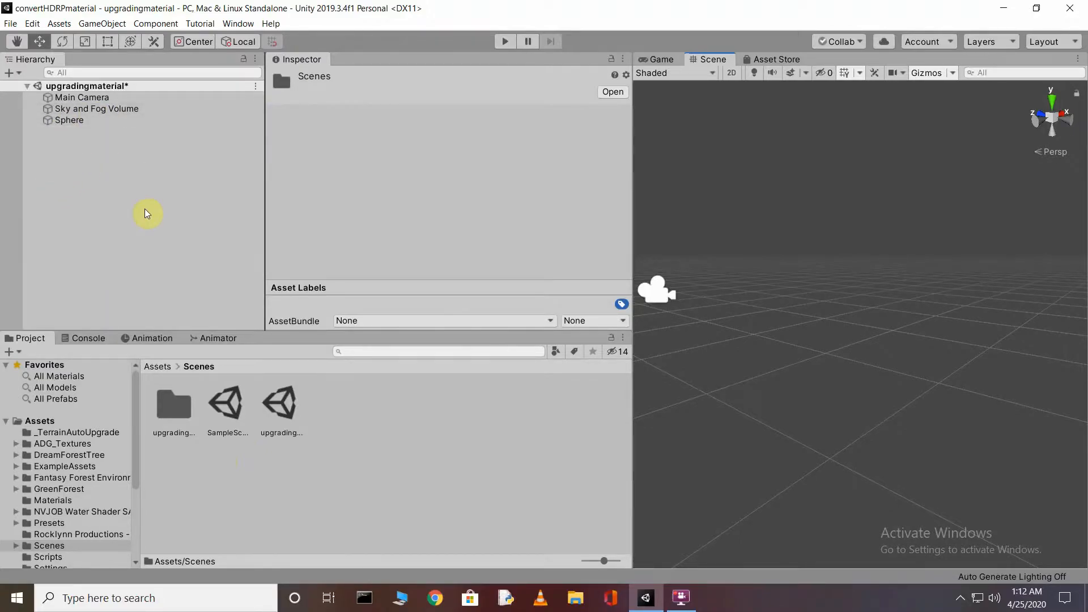
Add a Terrain 3D object to the upgradingmaterial scene and widen the Scene view.
{"action": "right_click", "coordinate": [62, 192]}
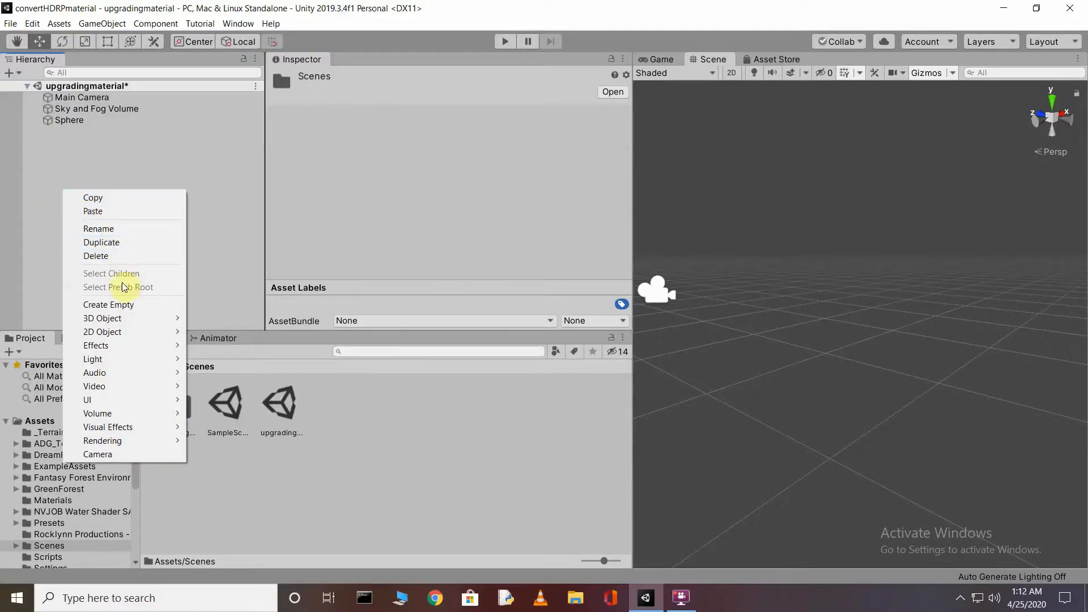
{"action": "mouse_move", "coordinate": [126, 318]}
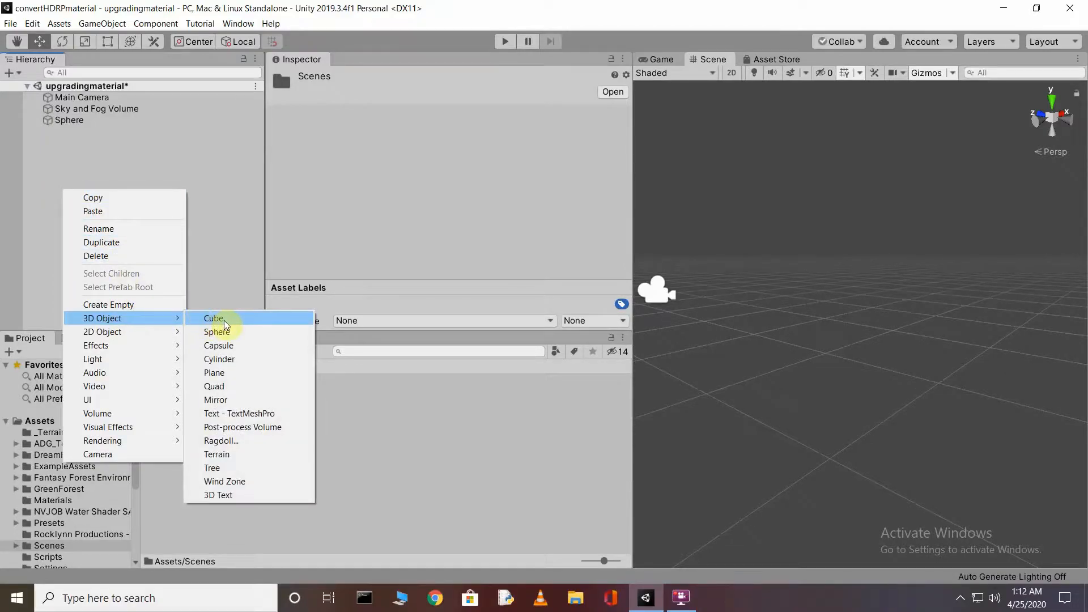
{"action": "left_click", "coordinate": [225, 453]}
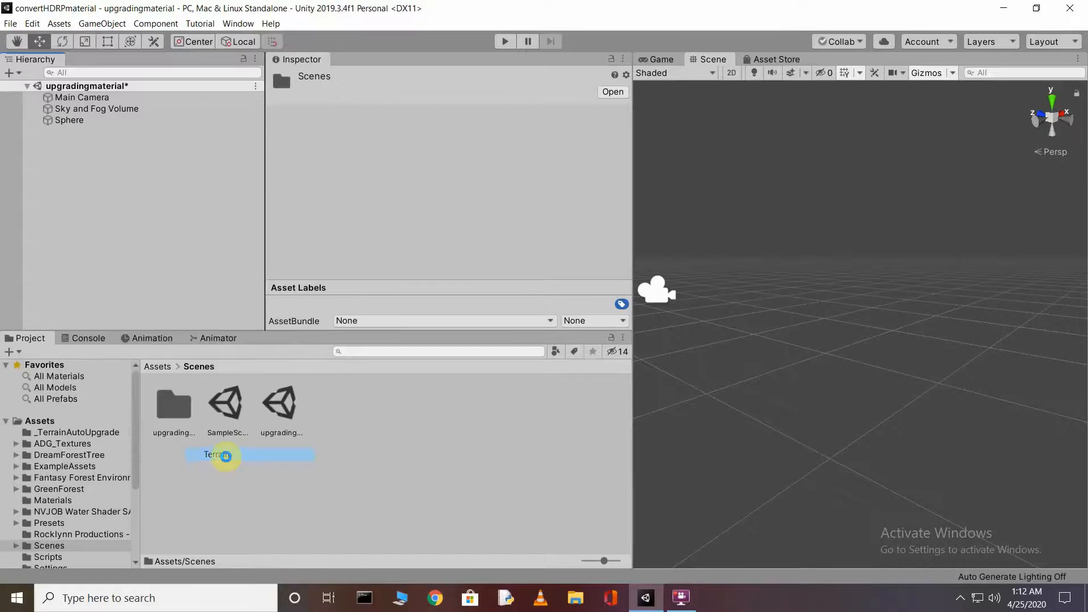
{"action": "left_click_drag", "start_coordinate": [634, 209], "coordinate": [508, 214]}
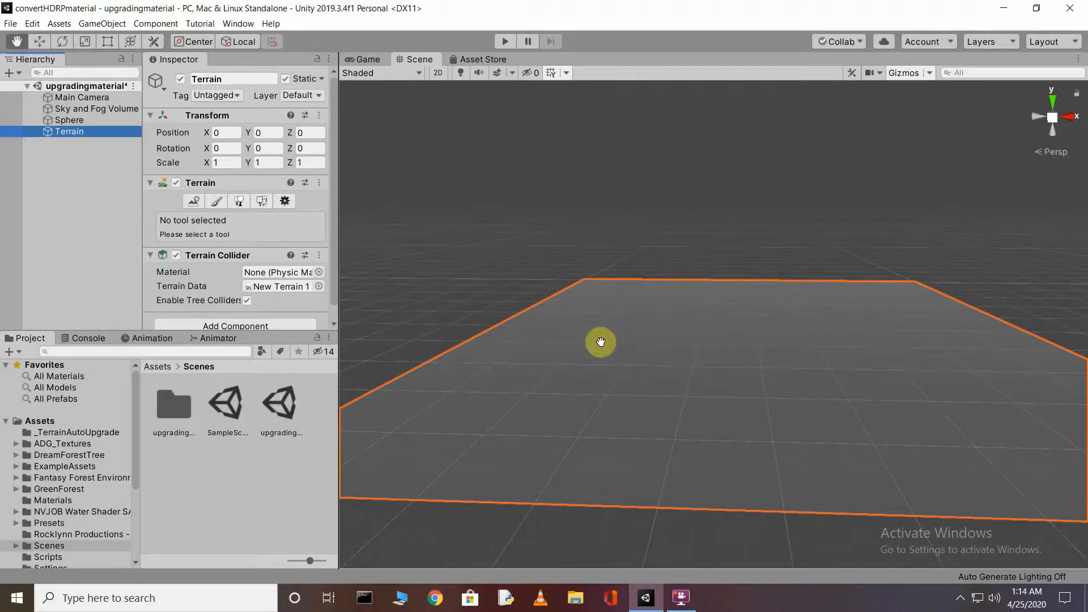
Create a terrain layer for Paint Texture using the bright green Grass texture from the SkythianCat assets.
{"action": "left_click", "coordinate": [217, 204]}
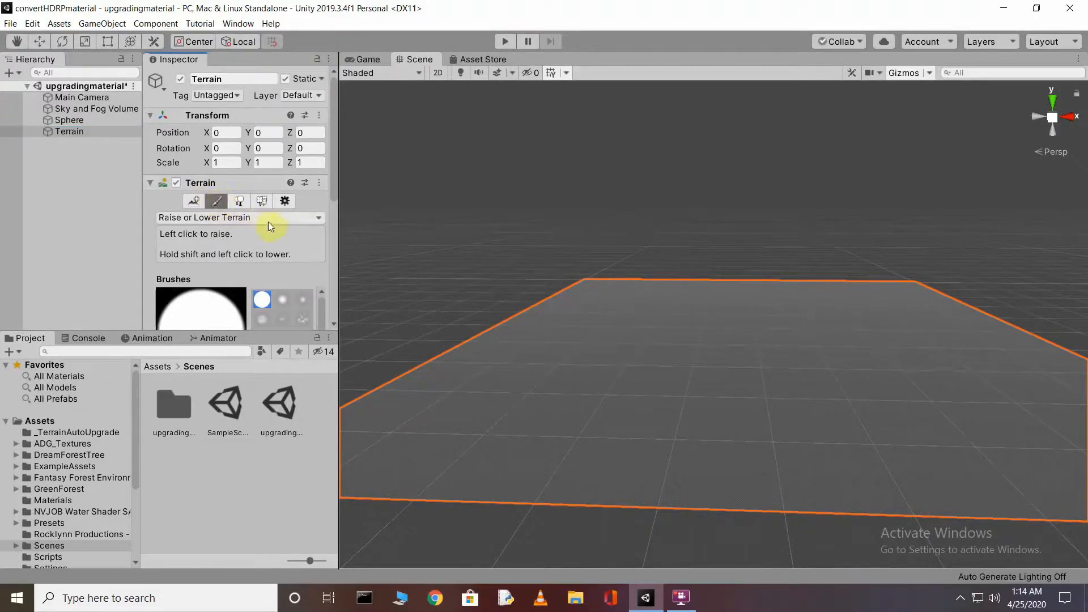
{"action": "left_click", "coordinate": [311, 221]}
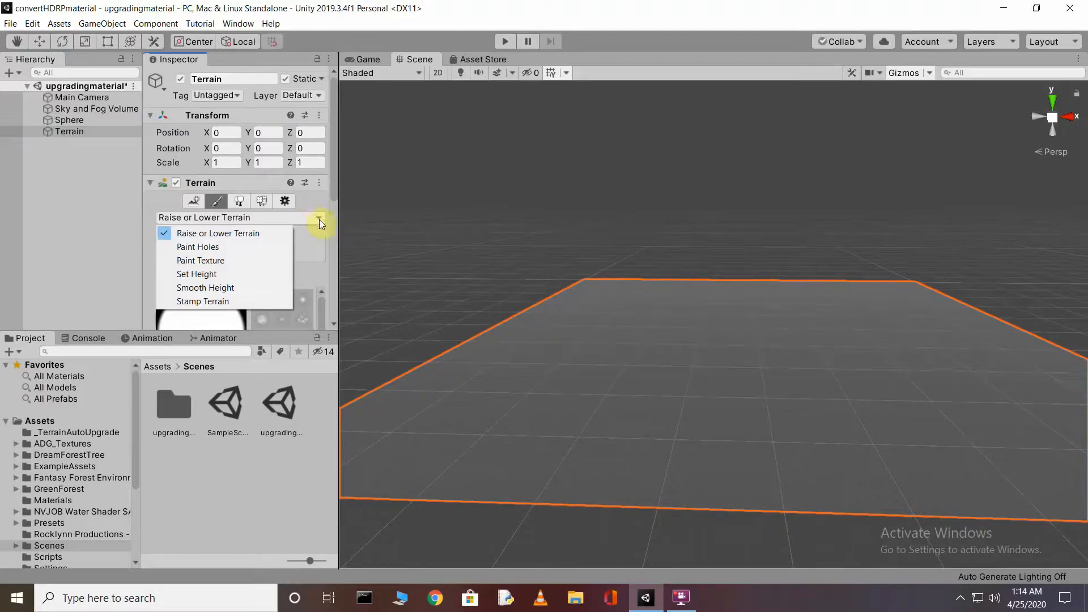
{"action": "left_click", "coordinate": [231, 261]}
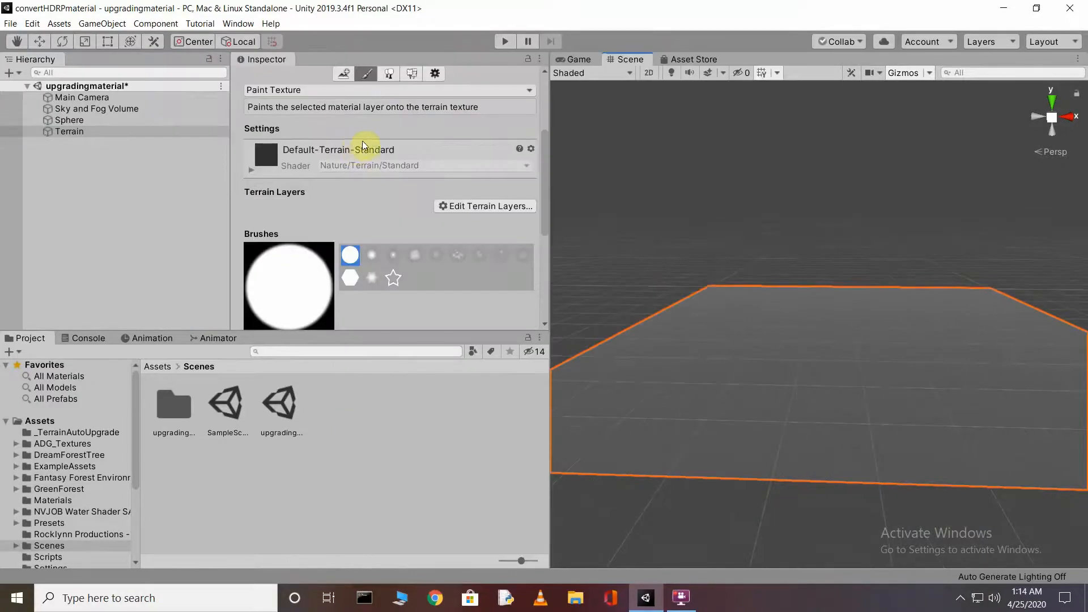
{"action": "scroll", "coordinate": [363, 145], "scroll_direction": "up", "scroll_amount": 4}
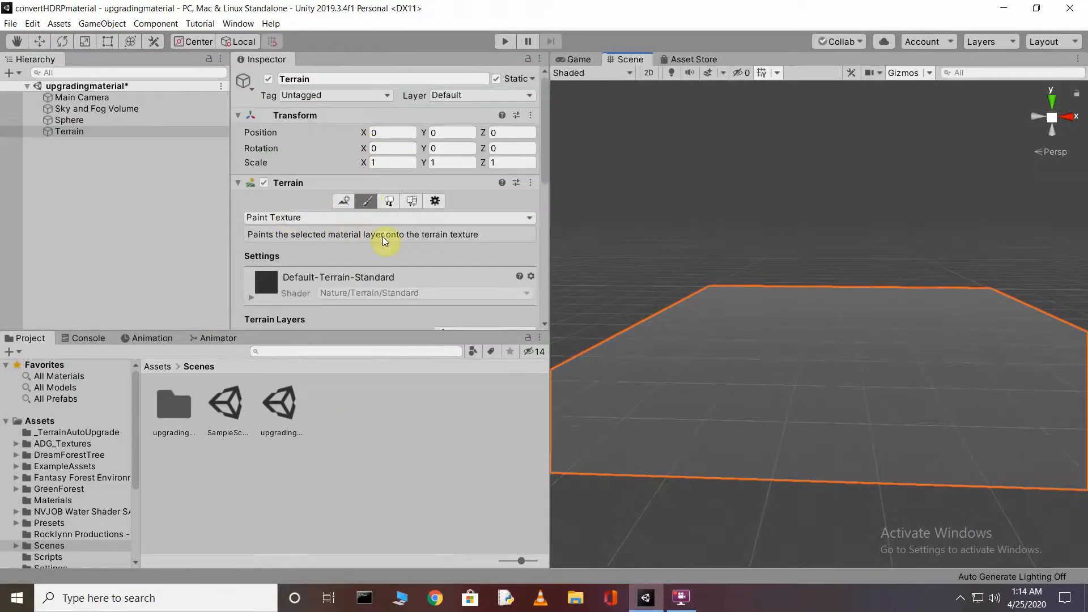
{"action": "scroll", "coordinate": [382, 236], "scroll_direction": "down", "scroll_amount": 4}
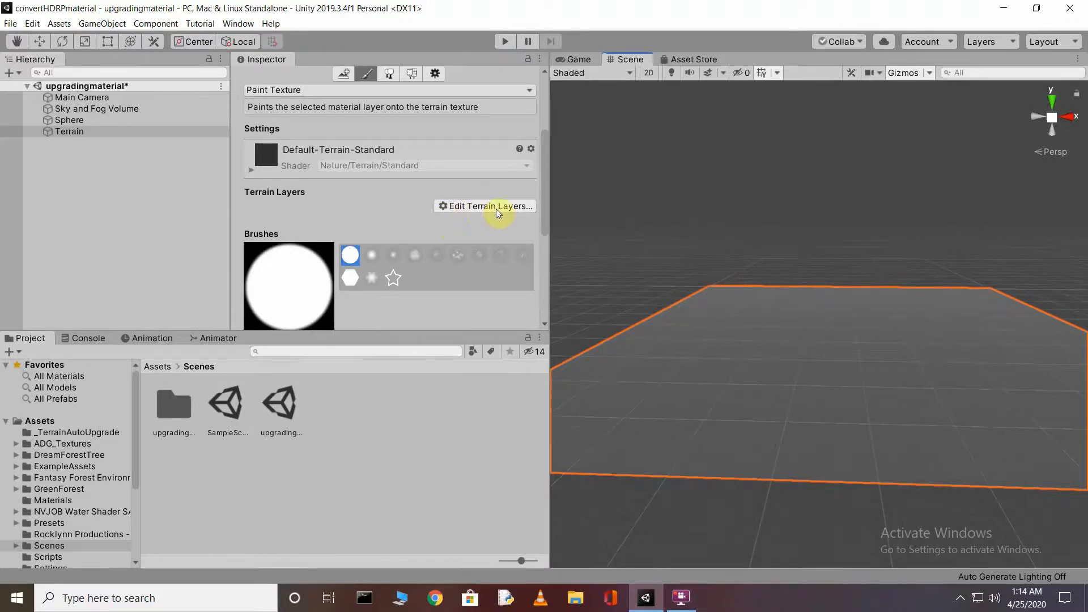
{"action": "left_click", "coordinate": [480, 209]}
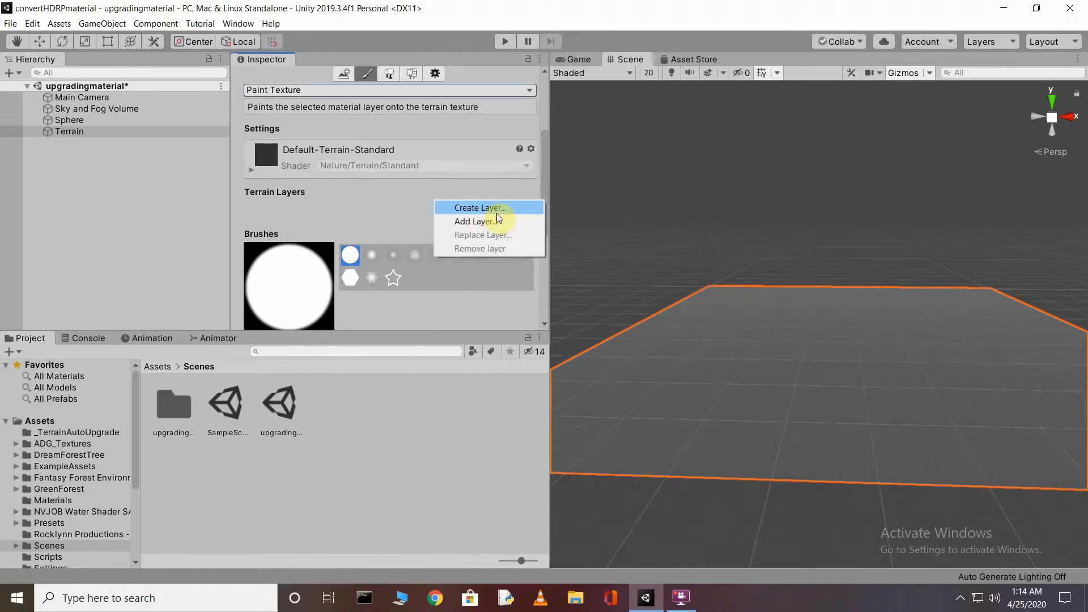
{"action": "left_click", "coordinate": [496, 214]}
{"action": "scroll", "coordinate": [351, 202], "scroll_direction": "down", "scroll_amount": 2}
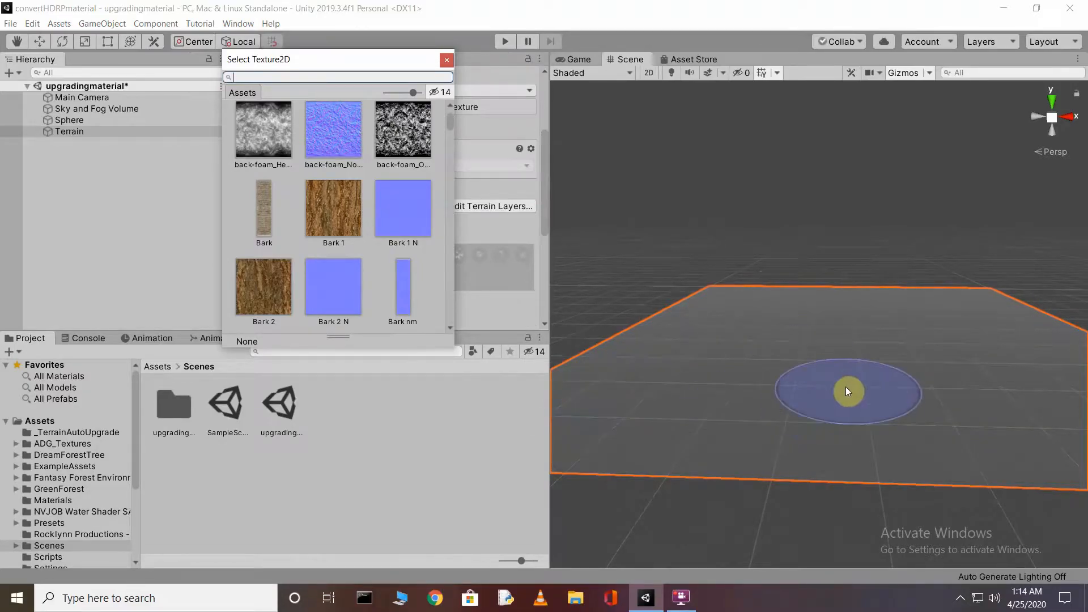
{"action": "scroll", "coordinate": [362, 221], "scroll_direction": "down", "scroll_amount": 5}
{"action": "left_click", "coordinate": [342, 254]}
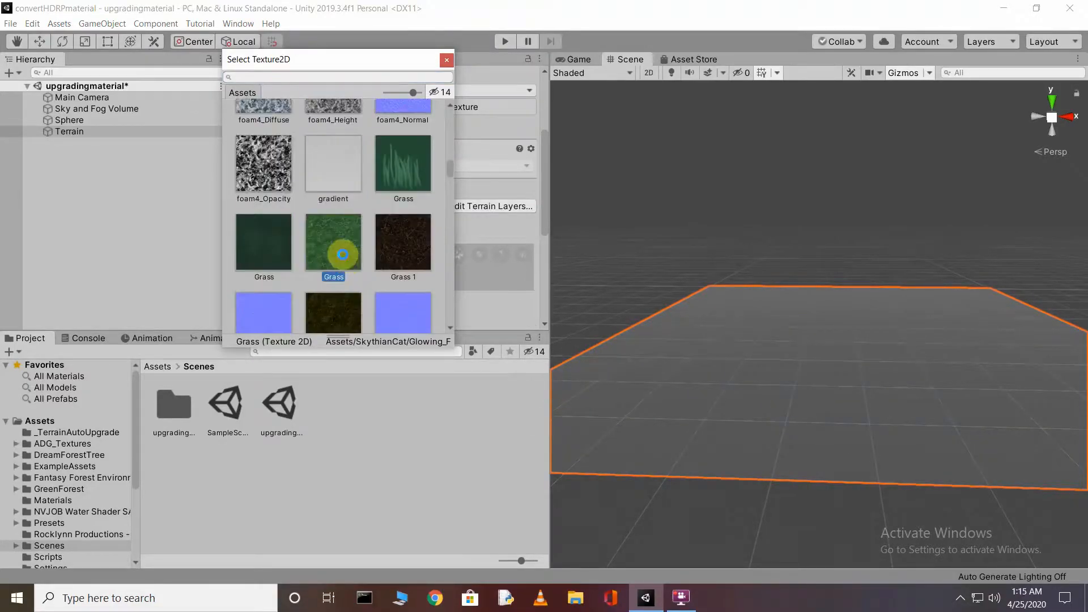
{"action": "left_click", "coordinate": [343, 254]}
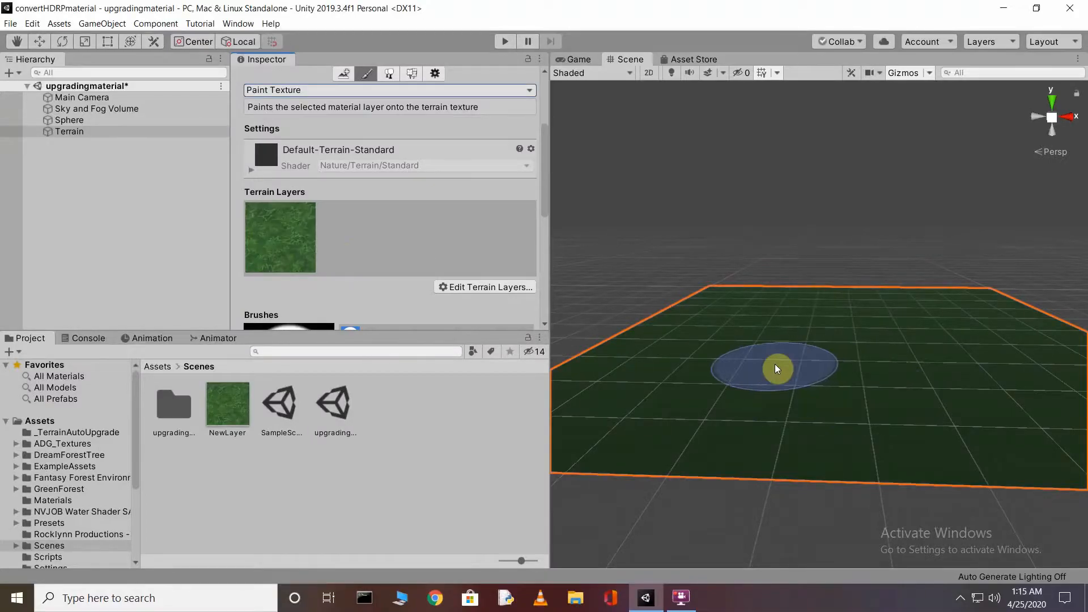
Raise hills along the terrain's far edge and near its left side with the Raise or Lower Terrain brush.
{"action": "scroll", "coordinate": [790, 320], "scroll_direction": "up", "scroll_amount": 3}
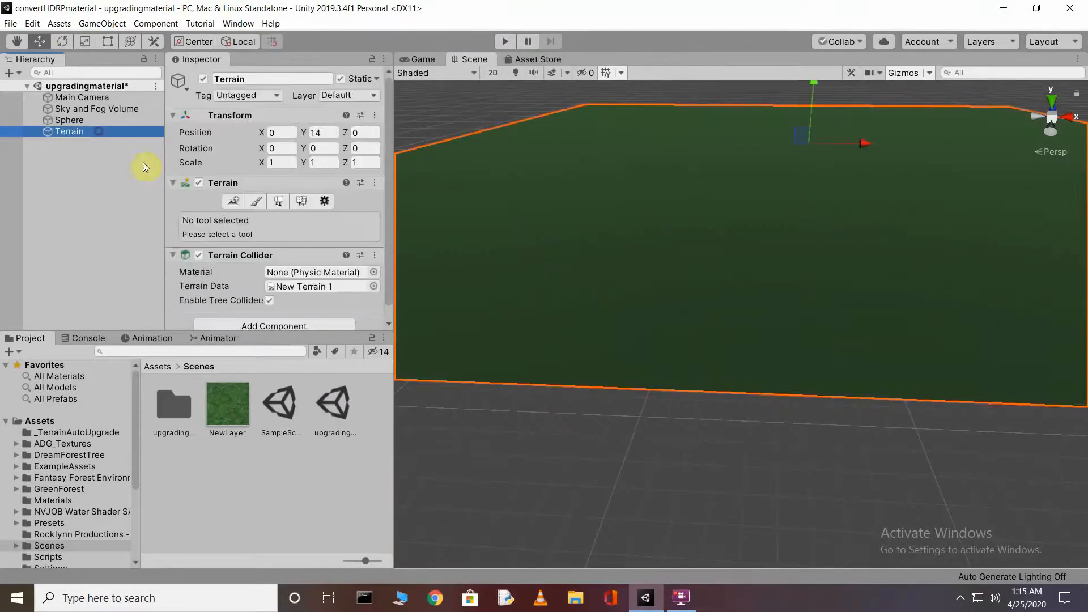
{"action": "left_click_drag", "start_coordinate": [789, 247], "coordinate": [910, 304], "text": "alt"}
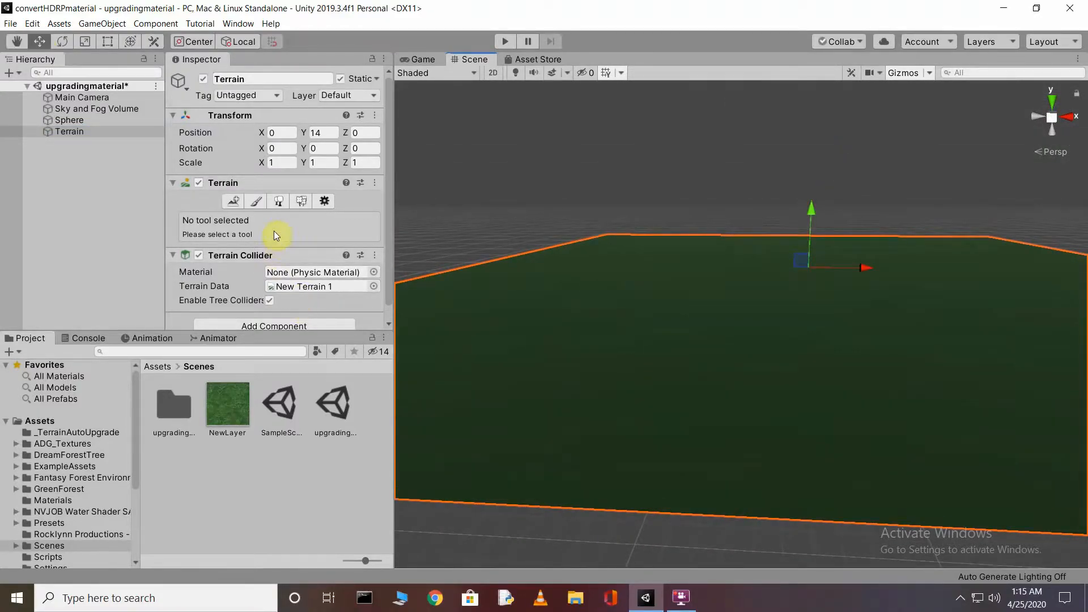
{"action": "scroll", "coordinate": [325, 262], "scroll_direction": "down", "scroll_amount": 1}
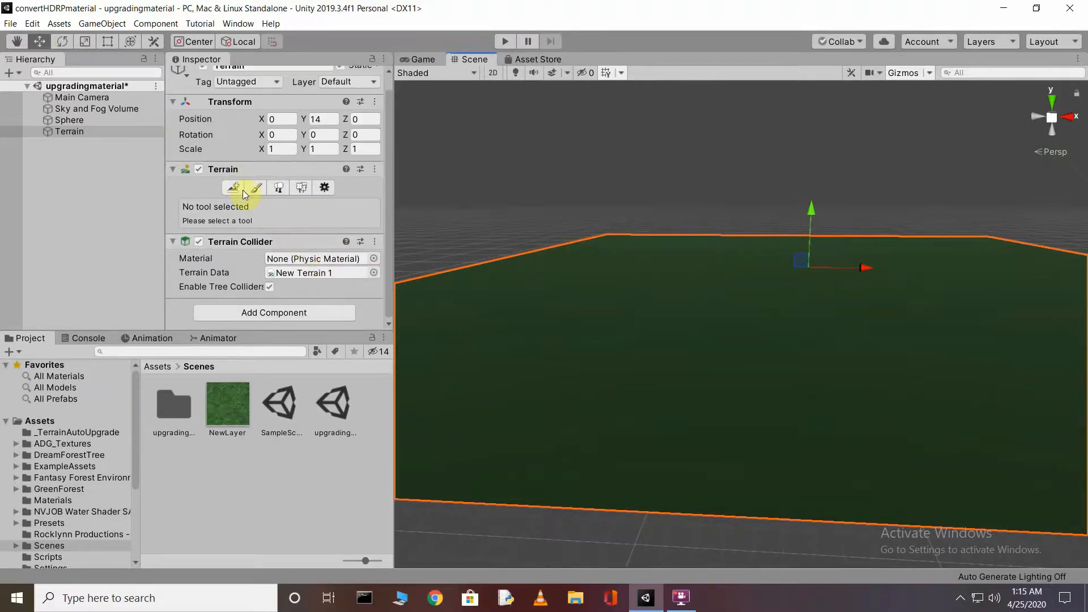
{"action": "left_click", "coordinate": [258, 190]}
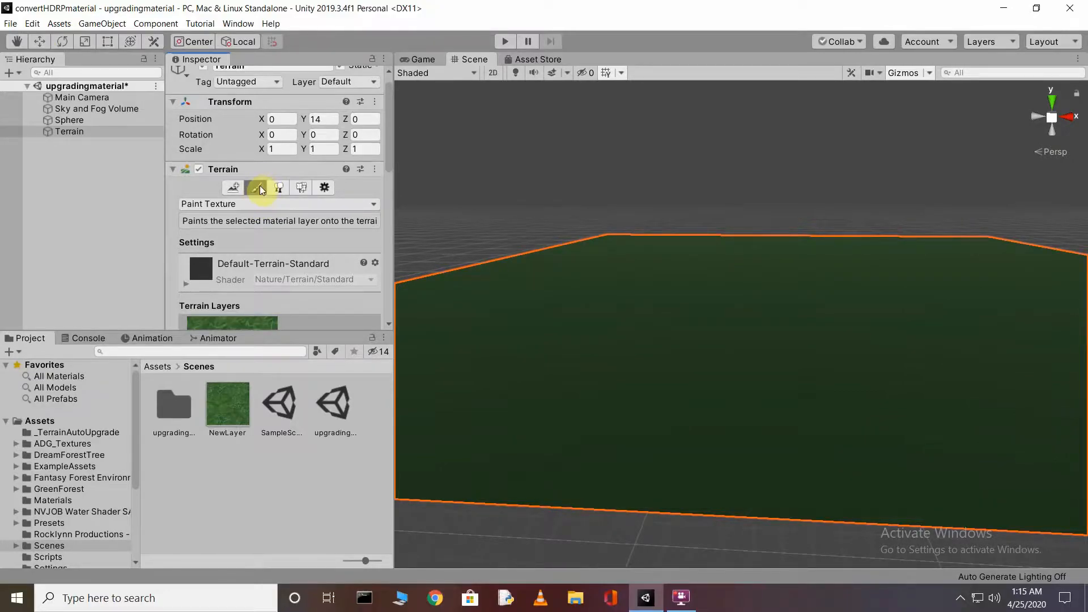
{"action": "left_click", "coordinate": [326, 205]}
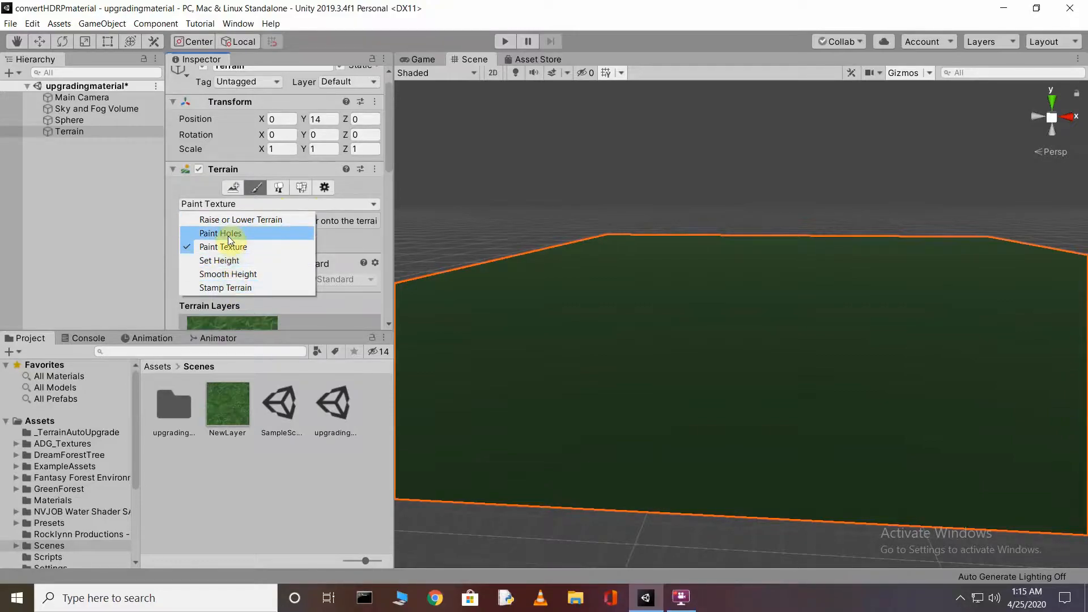
{"action": "left_click", "coordinate": [260, 220]}
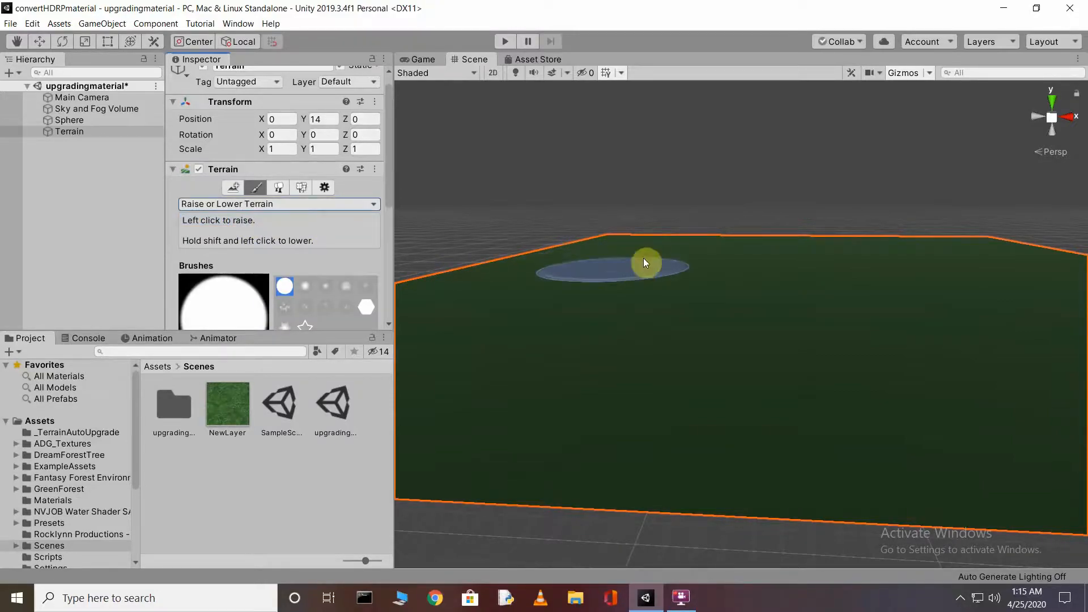
{"action": "left_click_drag", "start_coordinate": [625, 240], "coordinate": [501, 269]}
{"action": "mouse_move", "coordinate": [781, 288]}
{"action": "right_mouse_down"}
{"action": "mouse_move", "coordinate": [727, 277]}
{"action": "mouse_move", "coordinate": [682, 216]}
{"action": "right_mouse_up"}
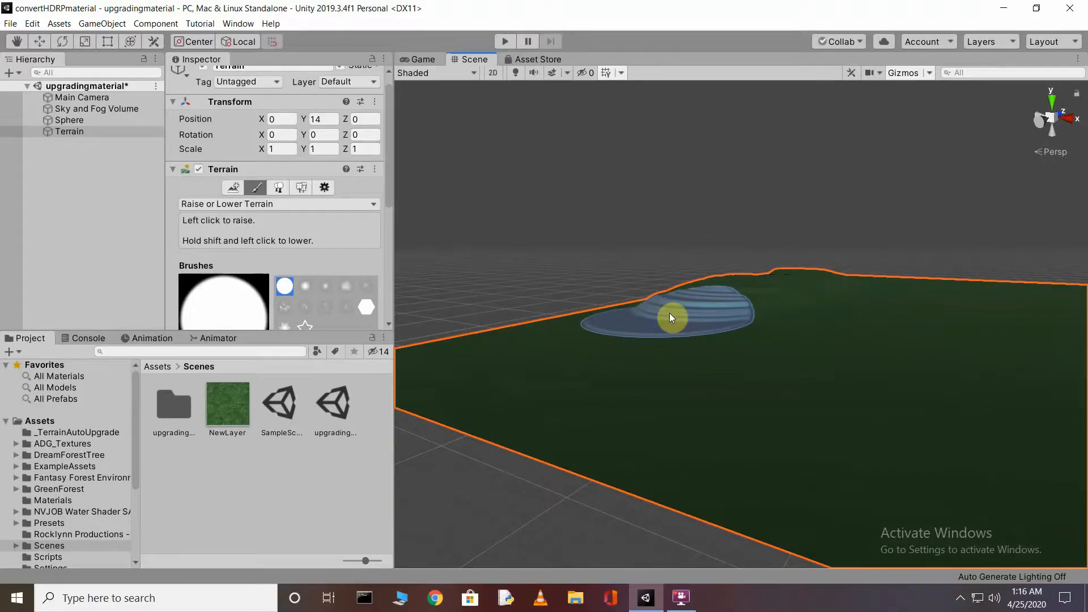
{"action": "left_click_drag", "start_coordinate": [669, 312], "coordinate": [563, 319]}
{"action": "right_click_drag", "start_coordinate": [669, 201], "coordinate": [656, 194]}
{"action": "left_click", "coordinate": [656, 194]}
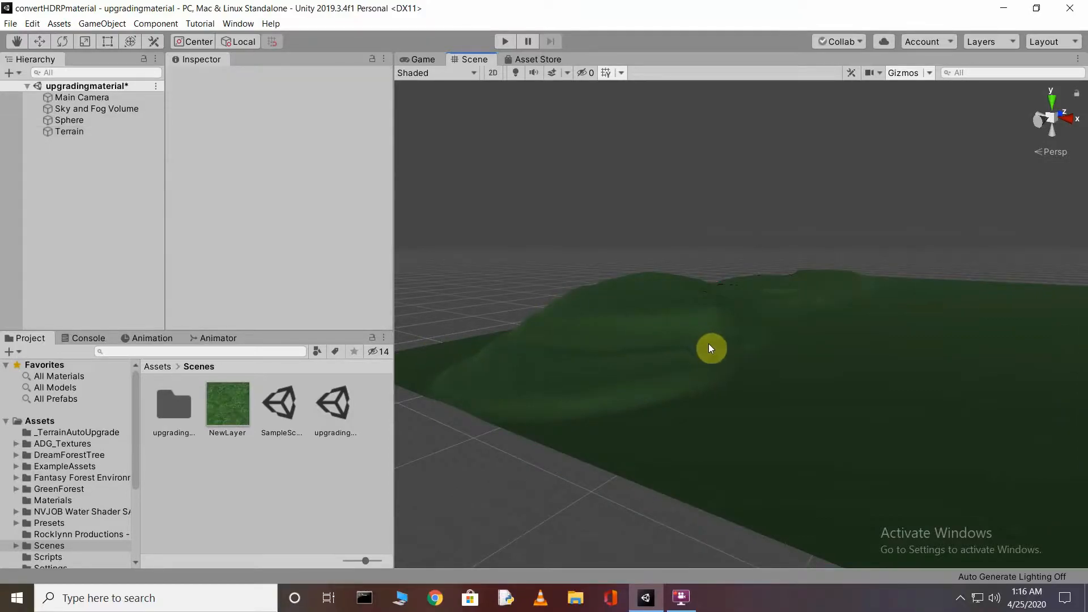
Sculpt tall hills at both ends of the terrain with the Raise or Lower Terrain brush.
{"action": "scroll", "coordinate": [743, 354], "scroll_direction": "up", "scroll_amount": 4}
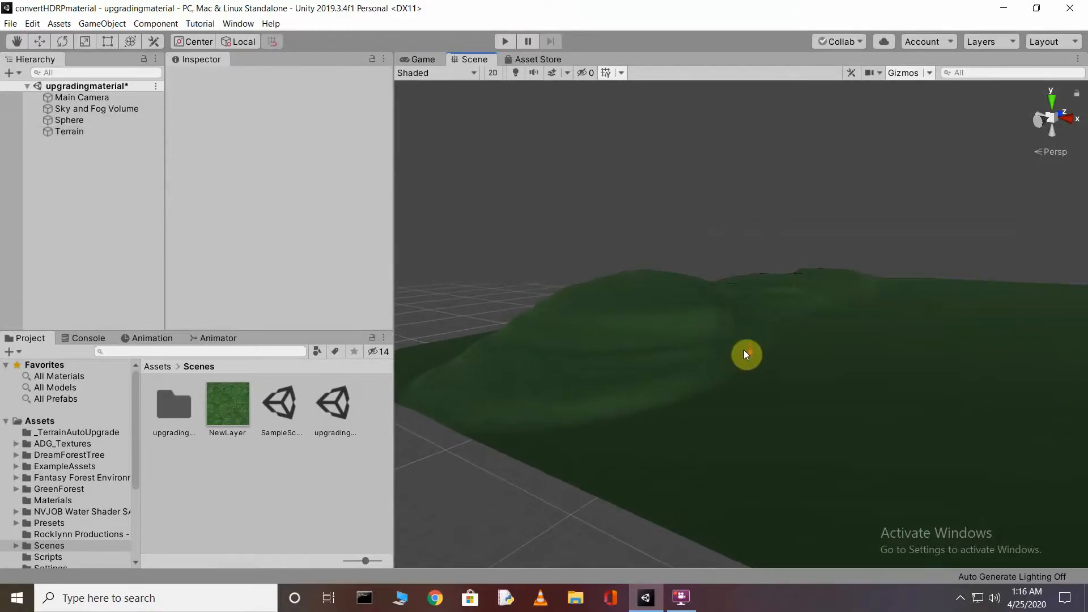
{"action": "scroll", "coordinate": [744, 351], "scroll_direction": "up", "scroll_amount": 3}
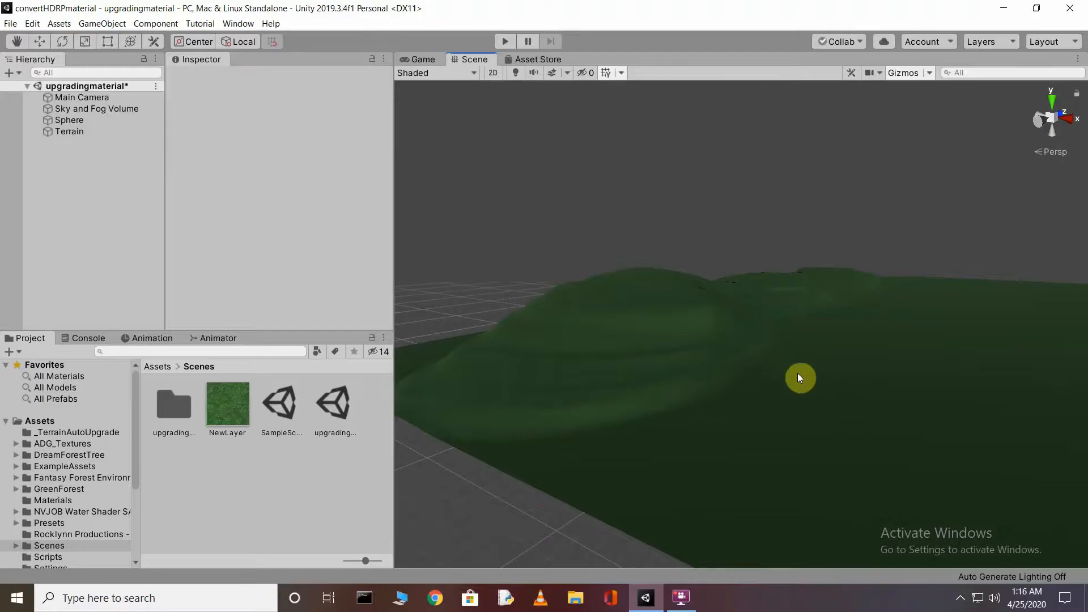
{"action": "right_click_drag", "start_coordinate": [727, 285], "coordinate": [809, 294]}
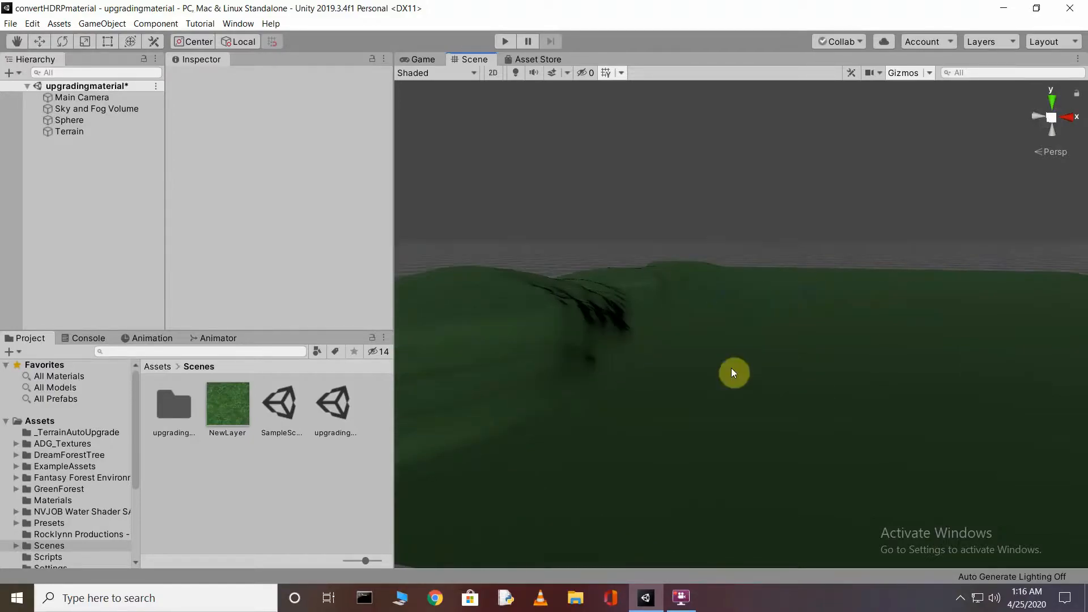
{"action": "scroll", "coordinate": [721, 388], "scroll_direction": "down", "scroll_amount": 3}
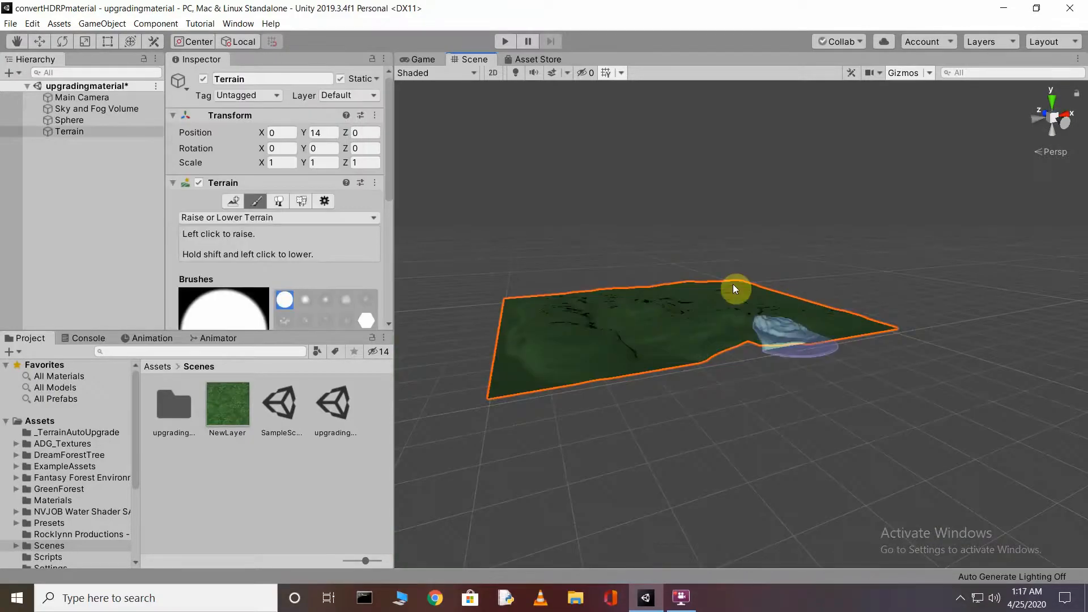
{"action": "mouse_move", "coordinate": [544, 309]}
{"action": "left_mouse_down"}
{"action": "mouse_move", "coordinate": [578, 316]}
{"action": "mouse_move", "coordinate": [577, 303]}
{"action": "mouse_move", "coordinate": [551, 316]}
{"action": "left_mouse_up"}
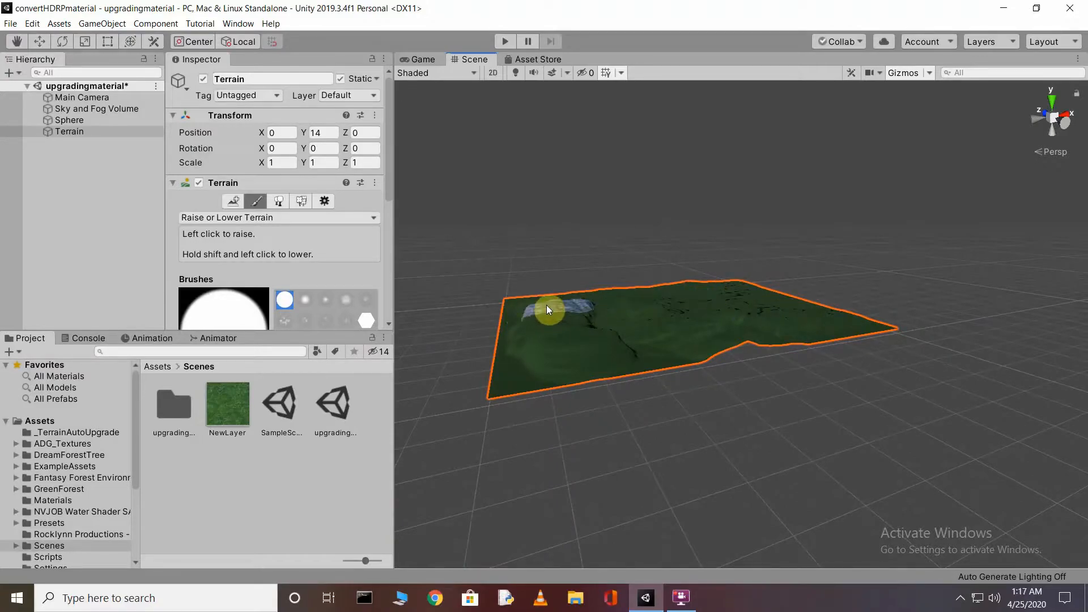
{"action": "mouse_move", "coordinate": [554, 302]}
{"action": "left_mouse_down"}
{"action": "mouse_move", "coordinate": [591, 286]}
{"action": "mouse_move", "coordinate": [570, 297]}
{"action": "mouse_move", "coordinate": [554, 265]}
{"action": "mouse_move", "coordinate": [552, 349]}
{"action": "left_mouse_up"}
{"action": "mouse_move", "coordinate": [538, 346]}
{"action": "left_mouse_down"}
{"action": "mouse_move", "coordinate": [576, 342]}
{"action": "mouse_move", "coordinate": [515, 335]}
{"action": "mouse_move", "coordinate": [733, 287]}
{"action": "mouse_move", "coordinate": [688, 281]}
{"action": "mouse_move", "coordinate": [646, 290]}
{"action": "mouse_move", "coordinate": [800, 308]}
{"action": "left_mouse_up"}
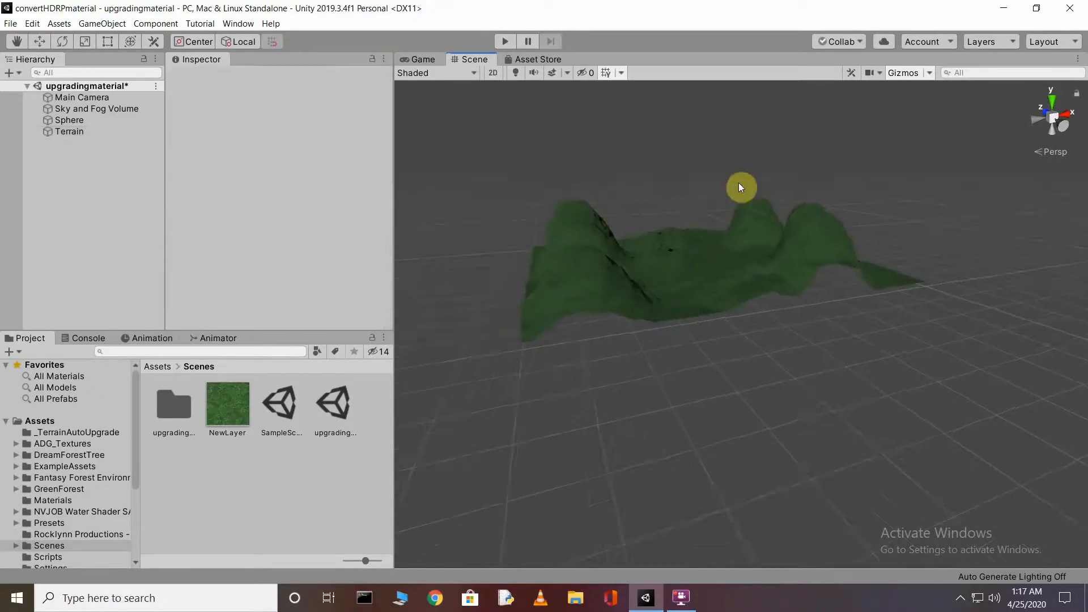
Examine the sculpted hills and the valley between them up close from several angles.
{"action": "right_click_drag", "start_coordinate": [741, 187], "coordinate": [743, 180]}
{"action": "scroll", "coordinate": [743, 180], "scroll_direction": "up", "scroll_amount": 6}
{"action": "scroll", "coordinate": [741, 176], "scroll_direction": "up", "scroll_amount": 7}
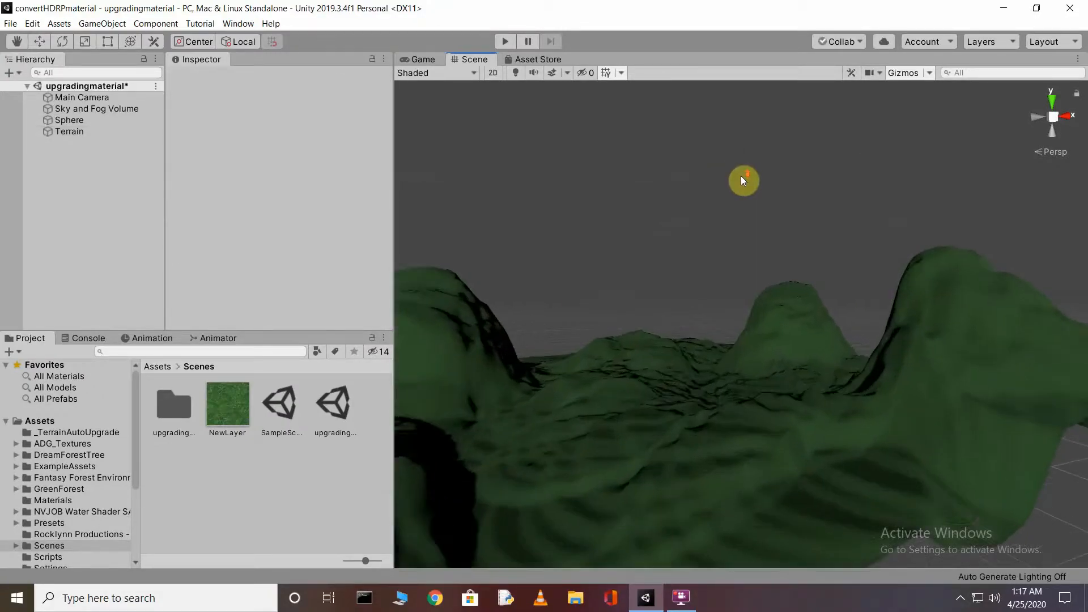
{"action": "scroll", "coordinate": [740, 188], "scroll_direction": "up", "scroll_amount": 5}
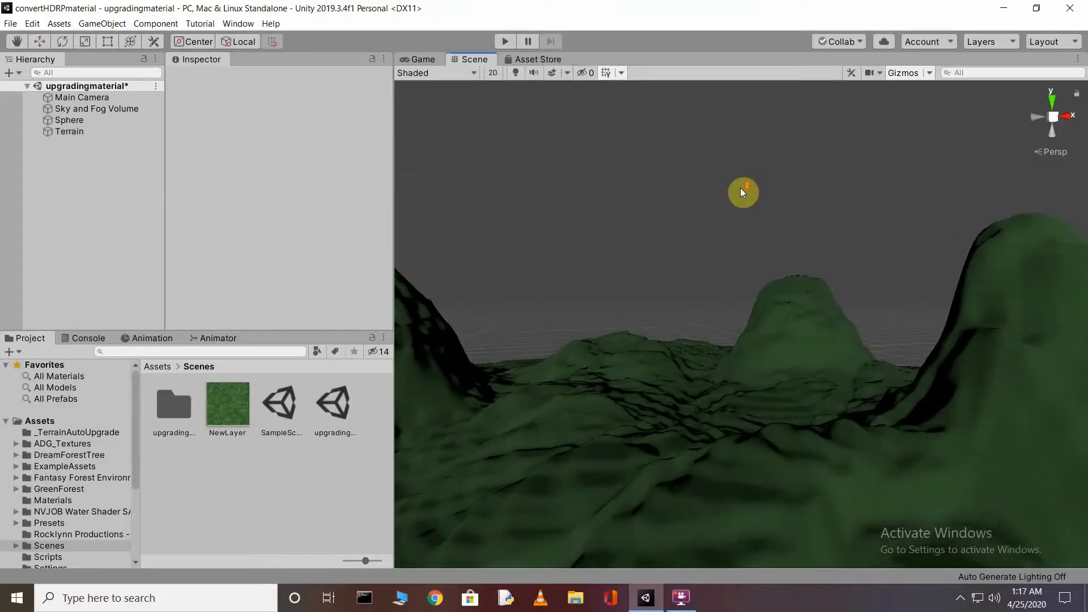
{"action": "right_click_drag", "start_coordinate": [736, 192], "coordinate": [650, 259]}
{"action": "right_click_drag", "start_coordinate": [754, 148], "coordinate": [769, 190]}
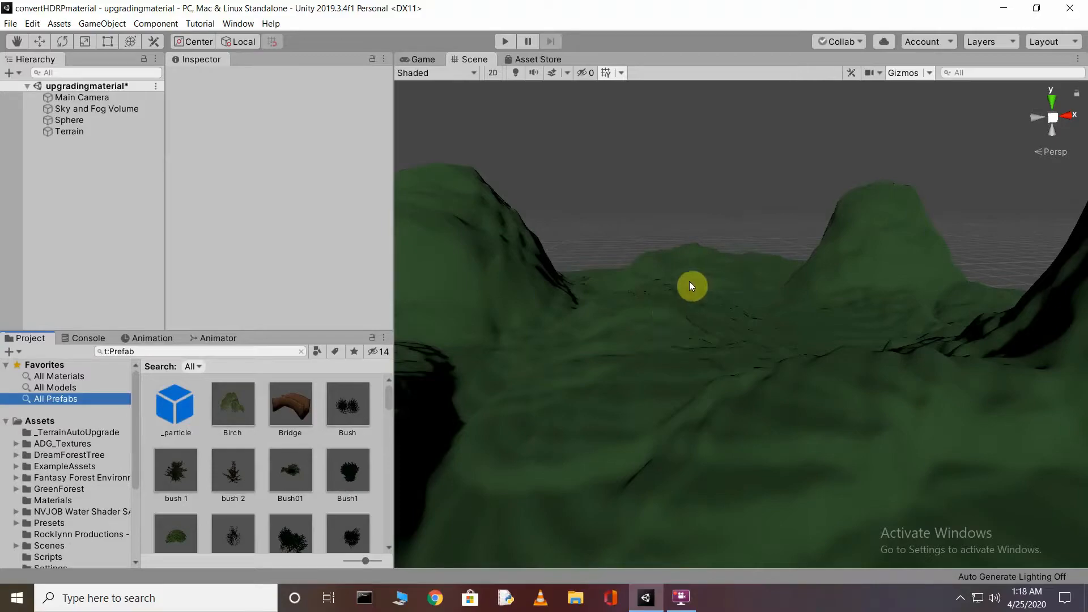
{"action": "right_click_drag", "start_coordinate": [706, 189], "coordinate": [501, 278]}
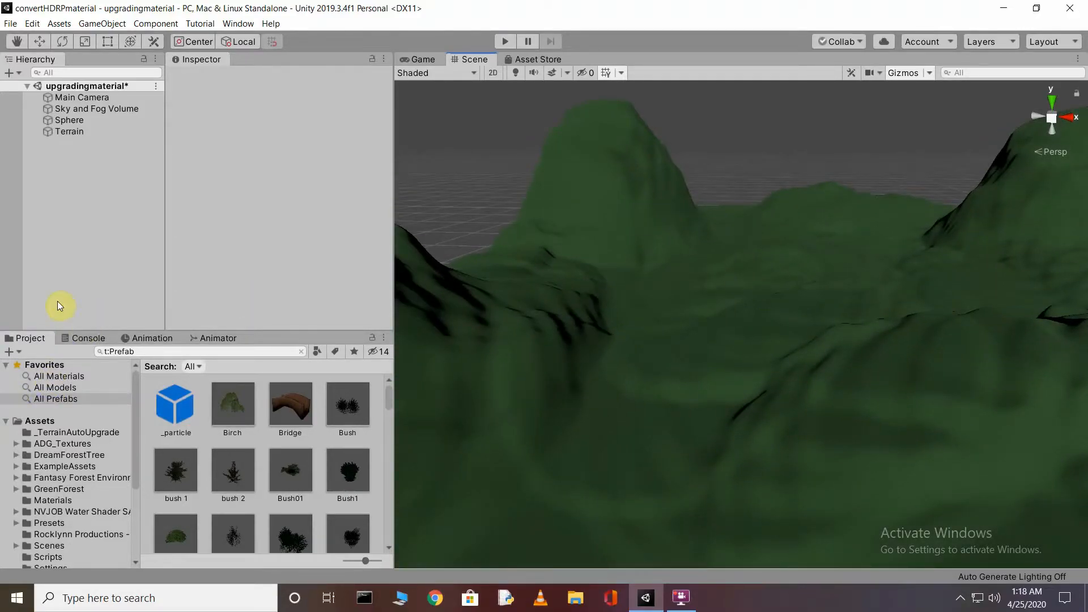
Switch the Terrain object to Paint Trees and open the dialog for adding a tree type.
{"action": "left_click", "coordinate": [79, 123]}
{"action": "left_click", "coordinate": [79, 129]}
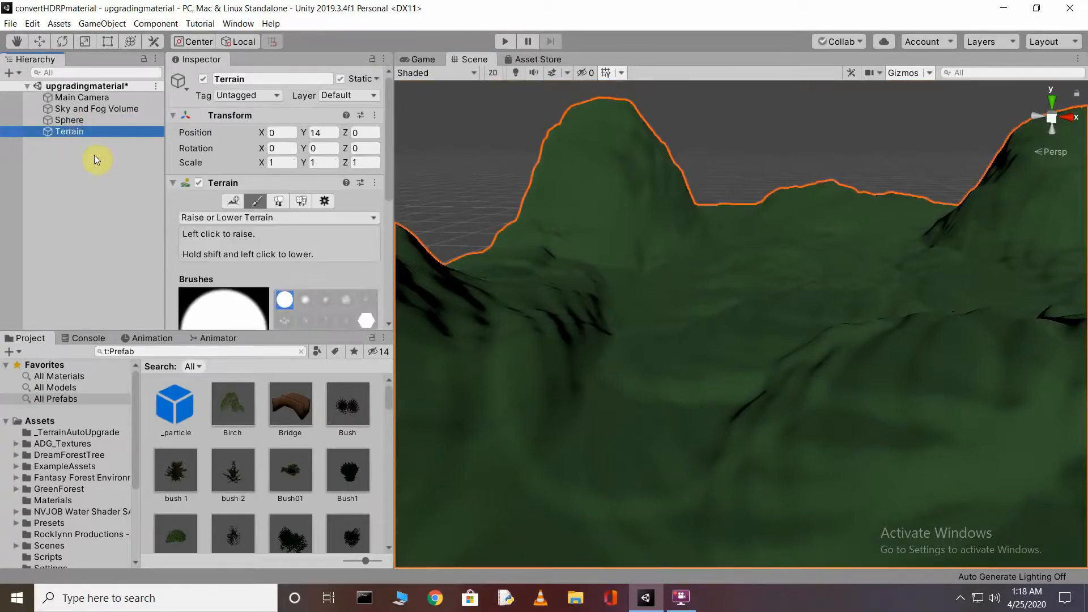
{"action": "left_click", "coordinate": [280, 201]}
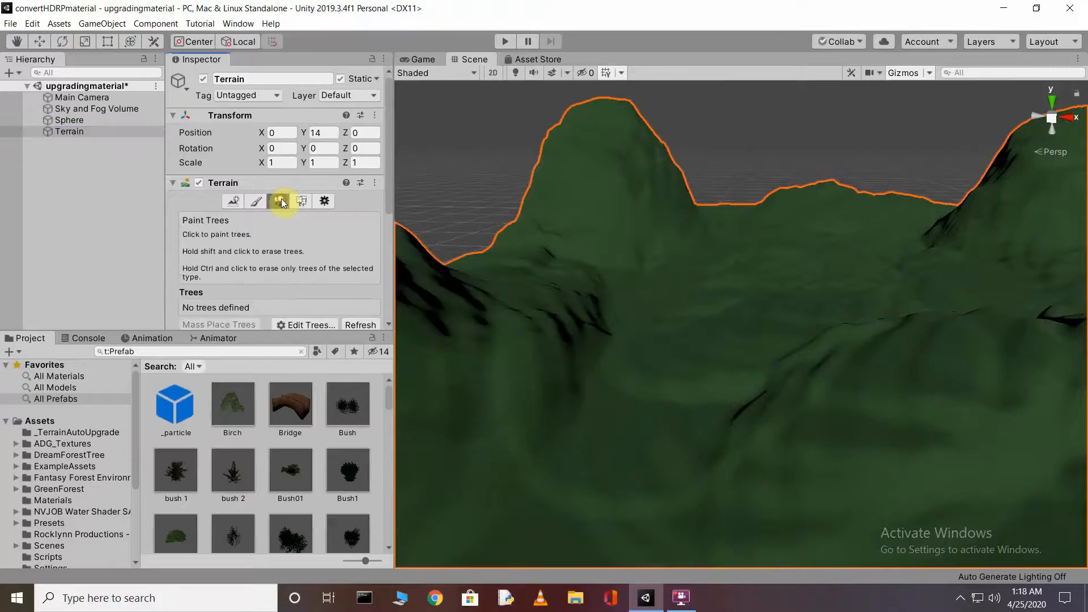
{"action": "scroll", "coordinate": [306, 233], "scroll_direction": "down", "scroll_amount": 4}
{"action": "left_click", "coordinate": [299, 194]}
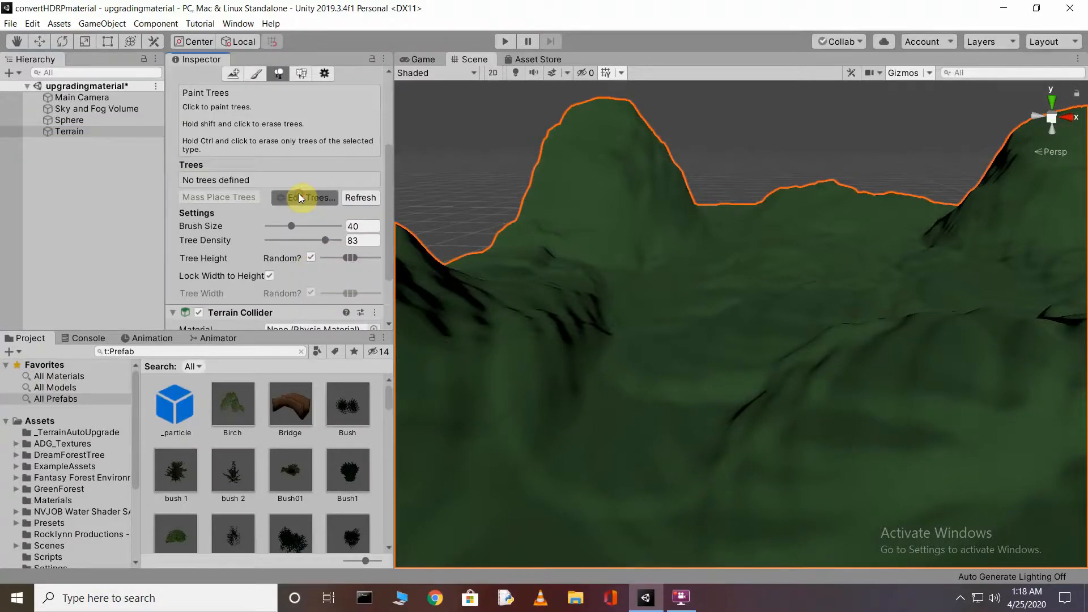
{"action": "left_click", "coordinate": [305, 199]}
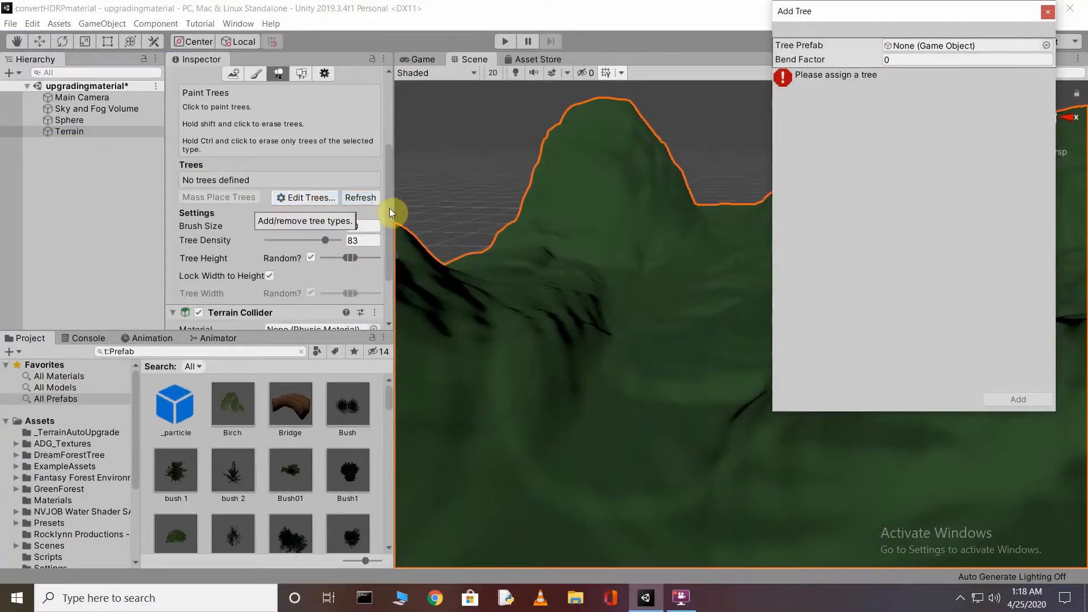
Assign the p2 palm prefab as the tree prefab and add it to the terrain's tree types.
{"action": "left_click", "coordinate": [1046, 46]}
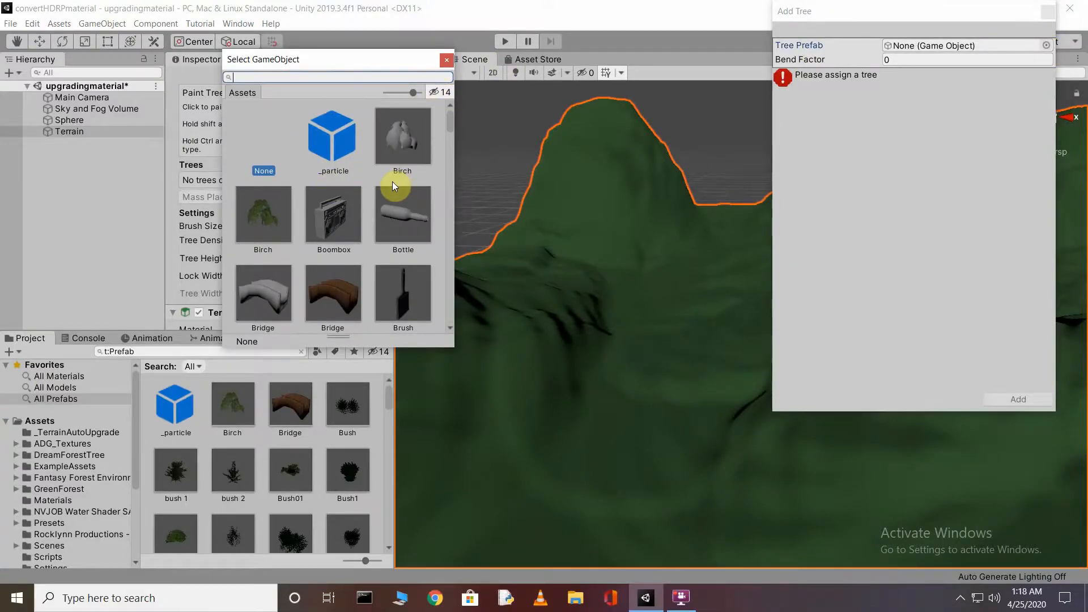
{"action": "scroll", "coordinate": [317, 201], "scroll_direction": "down", "scroll_amount": 1}
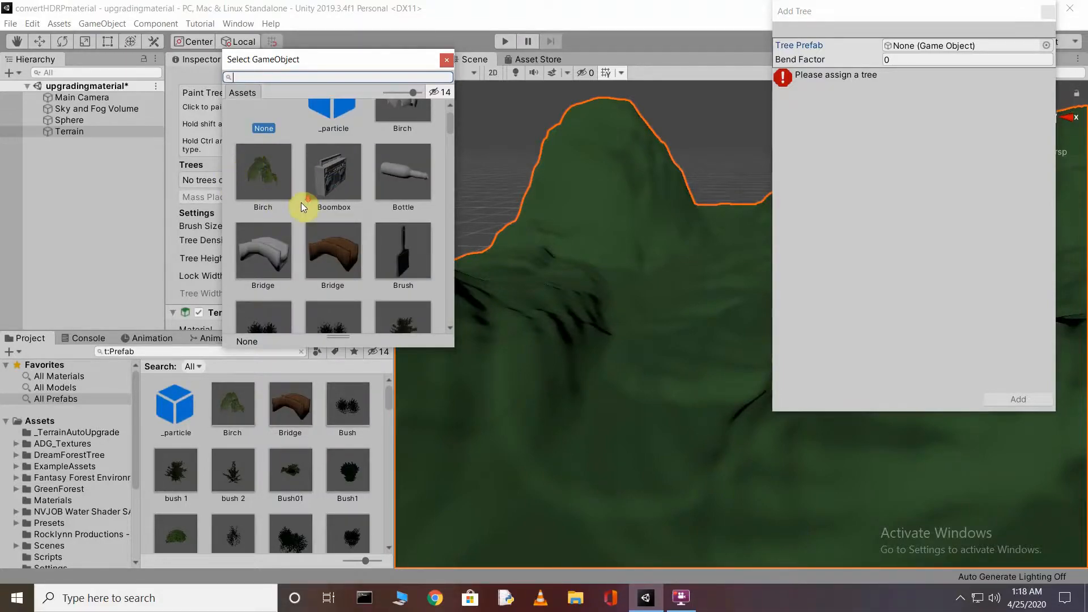
{"action": "scroll", "coordinate": [301, 202], "scroll_direction": "down", "scroll_amount": 1}
{"action": "scroll", "coordinate": [342, 206], "scroll_direction": "down", "scroll_amount": 4}
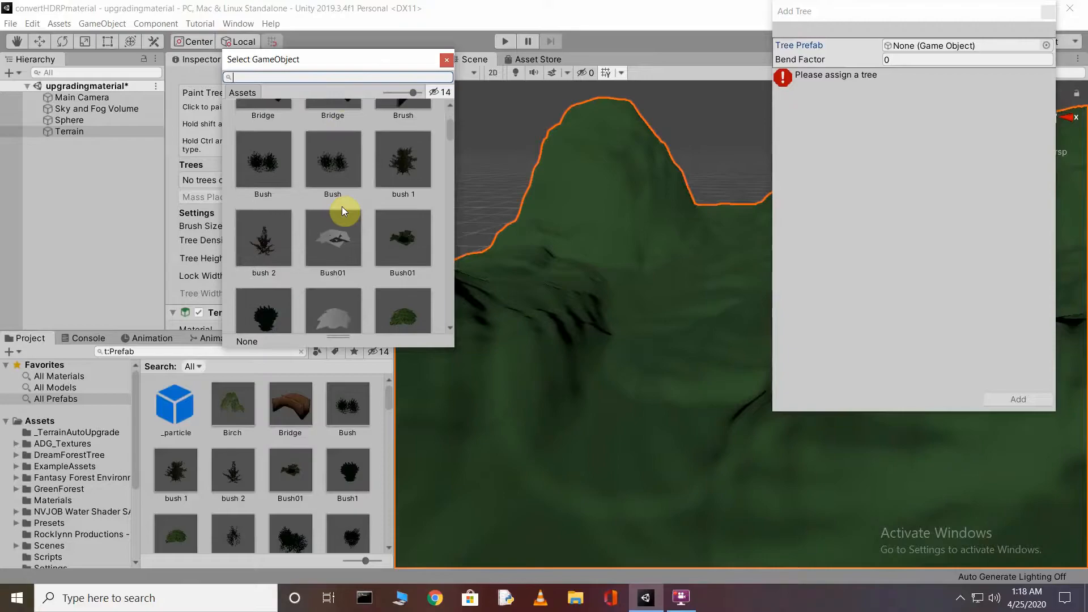
{"action": "scroll", "coordinate": [352, 198], "scroll_direction": "up", "scroll_amount": 1}
{"action": "scroll", "coordinate": [358, 173], "scroll_direction": "down", "scroll_amount": 1}
{"action": "scroll", "coordinate": [359, 182], "scroll_direction": "down", "scroll_amount": 5}
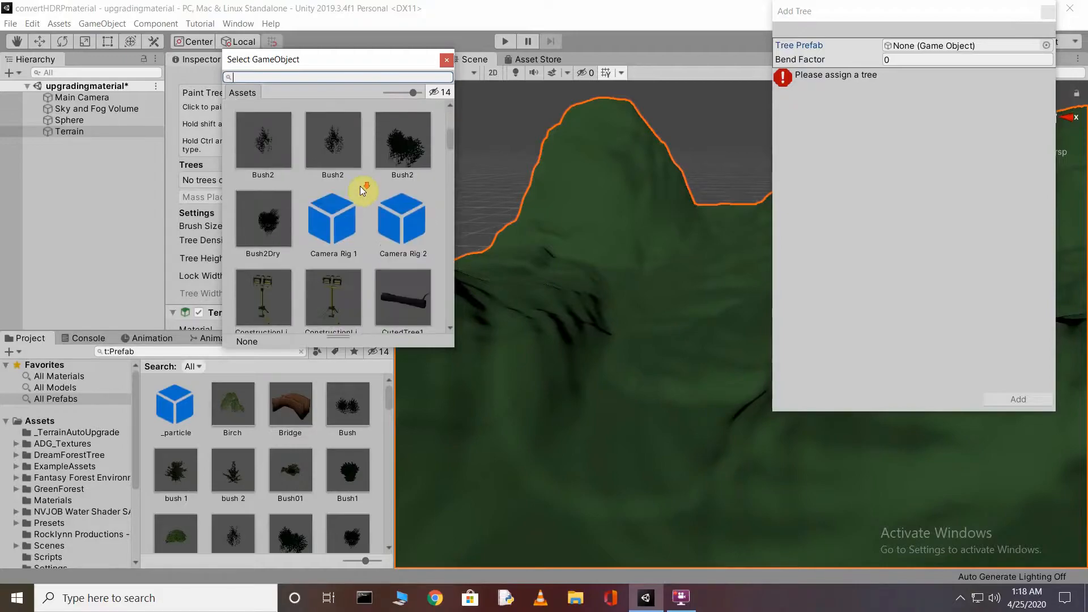
{"action": "scroll", "coordinate": [360, 191], "scroll_direction": "down", "scroll_amount": 6}
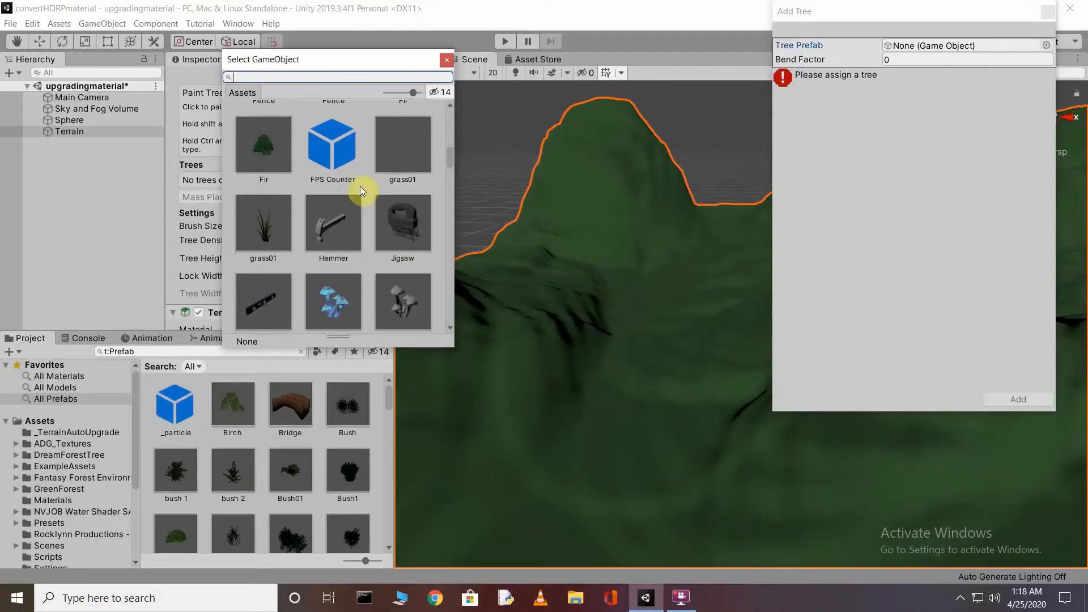
{"action": "scroll", "coordinate": [359, 185], "scroll_direction": "down", "scroll_amount": 4}
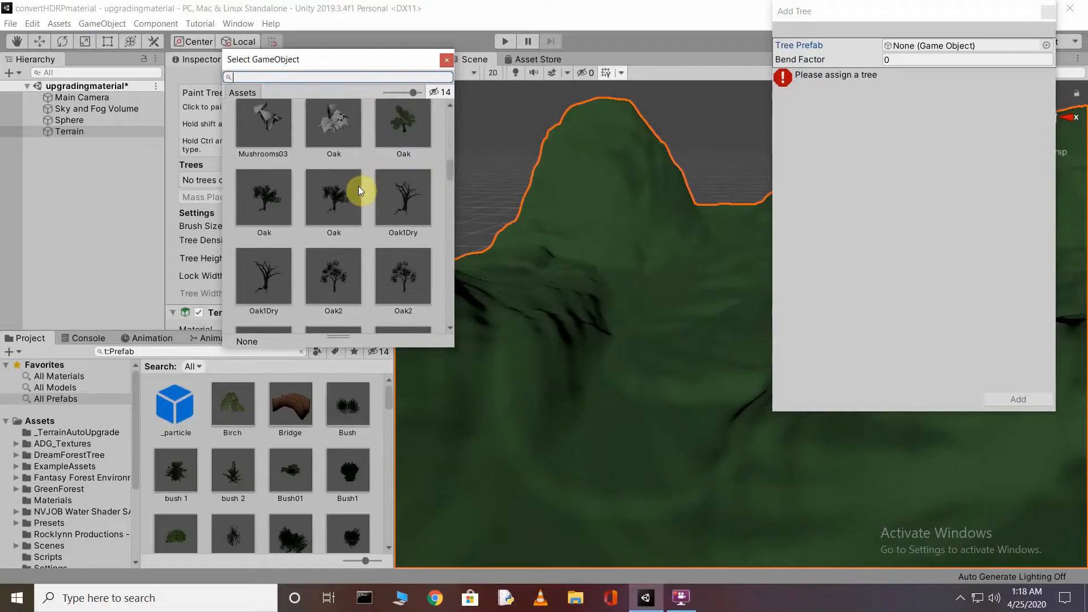
{"action": "scroll", "coordinate": [383, 196], "scroll_direction": "down", "scroll_amount": 6}
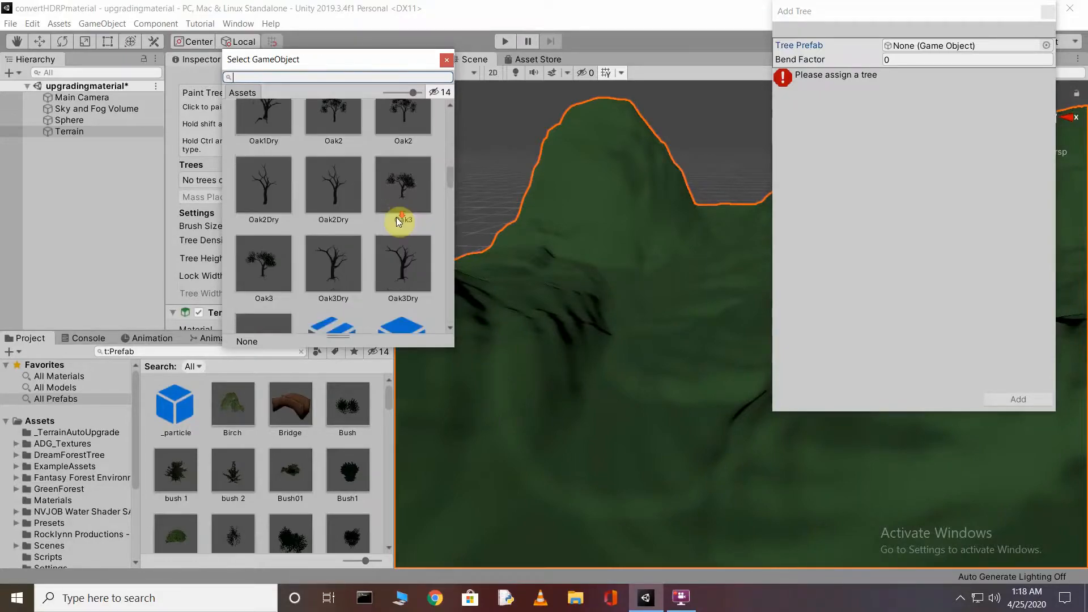
{"action": "scroll", "coordinate": [396, 216], "scroll_direction": "down", "scroll_amount": 4}
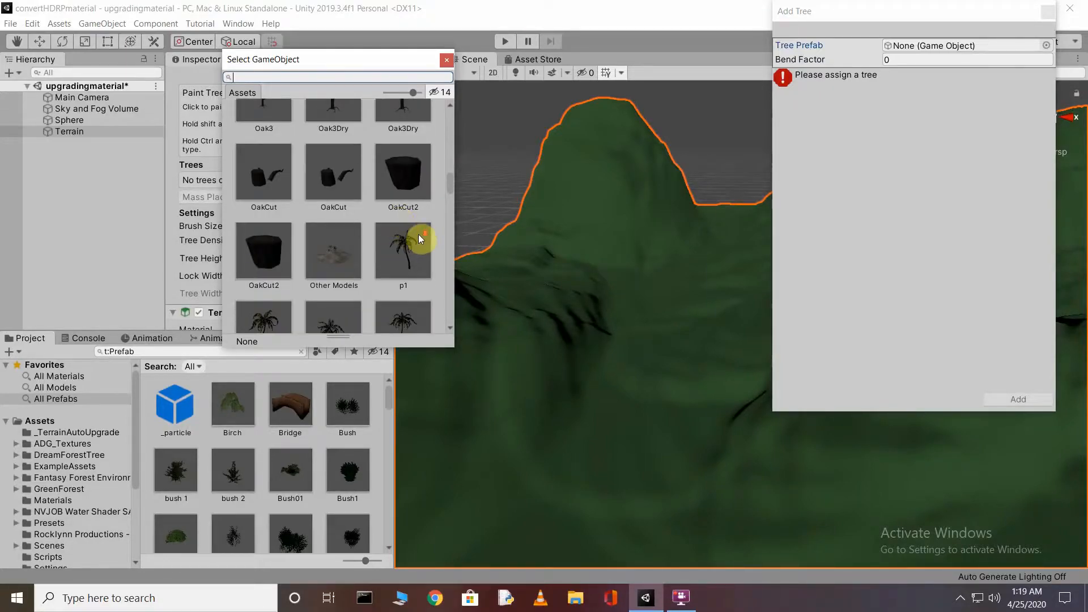
{"action": "double_click", "coordinate": [276, 233]}
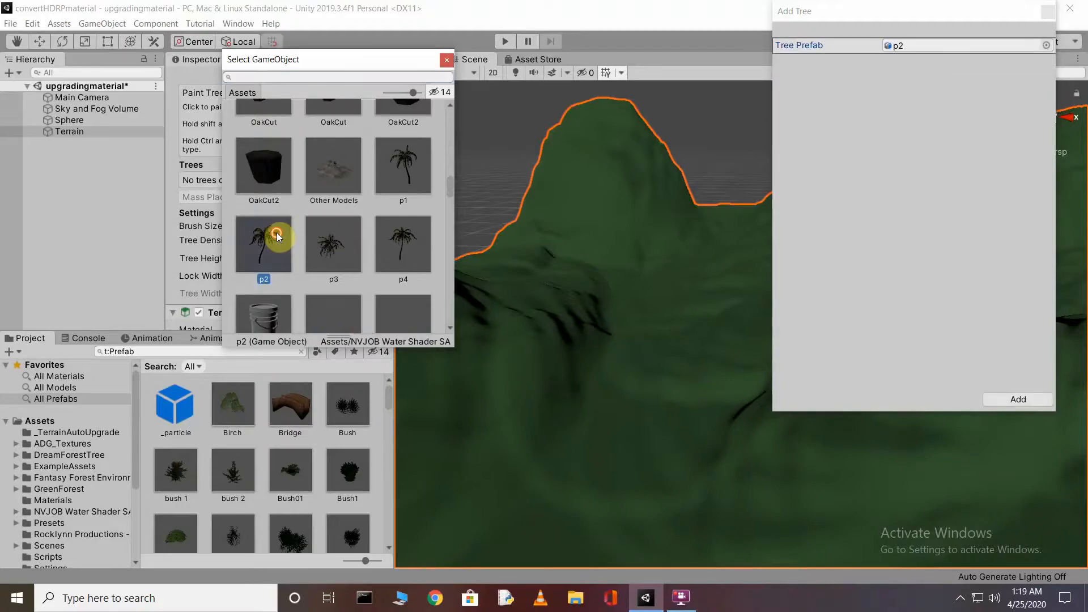
{"action": "left_click", "coordinate": [1018, 399]}
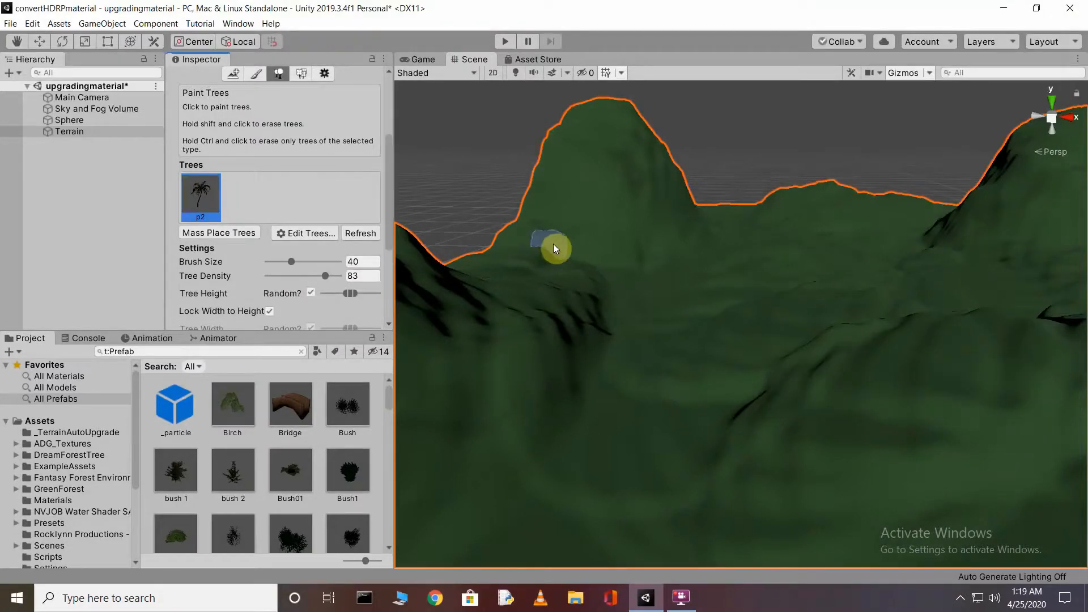
Paint p2 palm trees in patches across the valley floor and up the surrounding hills with brush size 40 and tree density 83.
{"action": "left_click_drag", "start_coordinate": [655, 481], "coordinate": [595, 470]}
{"action": "mouse_move", "coordinate": [520, 430]}
{"action": "left_mouse_down"}
{"action": "mouse_move", "coordinate": [513, 389]}
{"action": "mouse_move", "coordinate": [565, 264]}
{"action": "left_mouse_up"}
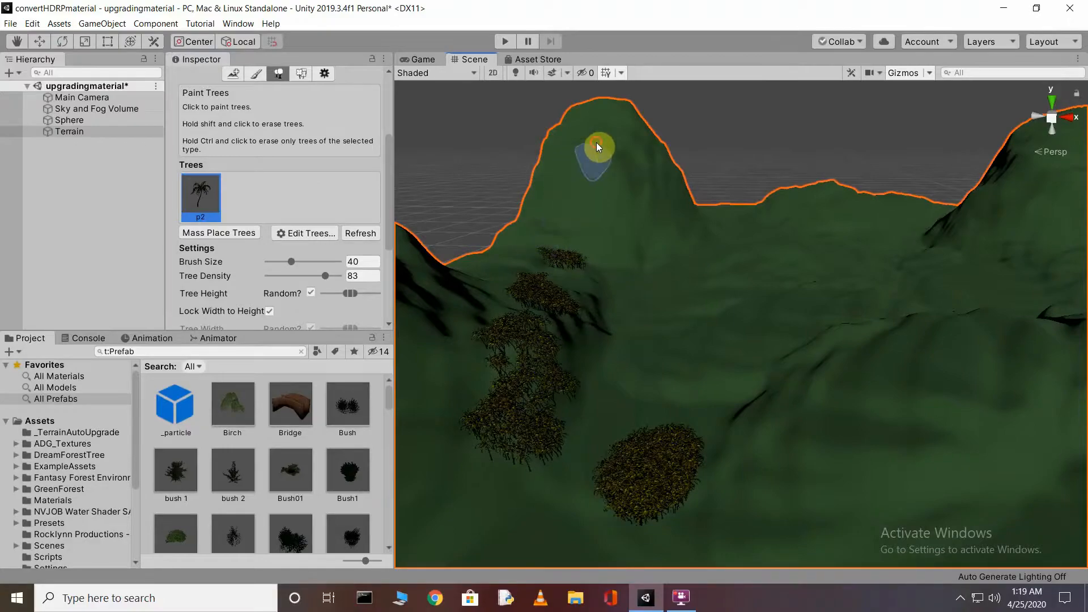
{"action": "mouse_move", "coordinate": [612, 134]}
{"action": "left_mouse_down"}
{"action": "mouse_move", "coordinate": [573, 175]}
{"action": "mouse_move", "coordinate": [628, 189]}
{"action": "mouse_move", "coordinate": [609, 209]}
{"action": "mouse_move", "coordinate": [631, 269]}
{"action": "mouse_move", "coordinate": [794, 216]}
{"action": "mouse_move", "coordinate": [857, 216]}
{"action": "mouse_move", "coordinate": [898, 237]}
{"action": "left_mouse_up"}
{"action": "mouse_move", "coordinate": [796, 246]}
{"action": "left_mouse_down"}
{"action": "mouse_move", "coordinate": [758, 243]}
{"action": "mouse_move", "coordinate": [713, 277]}
{"action": "mouse_move", "coordinate": [675, 287]}
{"action": "mouse_move", "coordinate": [652, 302]}
{"action": "mouse_move", "coordinate": [644, 334]}
{"action": "mouse_move", "coordinate": [693, 347]}
{"action": "mouse_move", "coordinate": [741, 331]}
{"action": "mouse_move", "coordinate": [767, 294]}
{"action": "mouse_move", "coordinate": [820, 283]}
{"action": "mouse_move", "coordinate": [881, 297]}
{"action": "mouse_move", "coordinate": [947, 283]}
{"action": "mouse_move", "coordinate": [1033, 186]}
{"action": "mouse_move", "coordinate": [1054, 249]}
{"action": "left_mouse_up"}
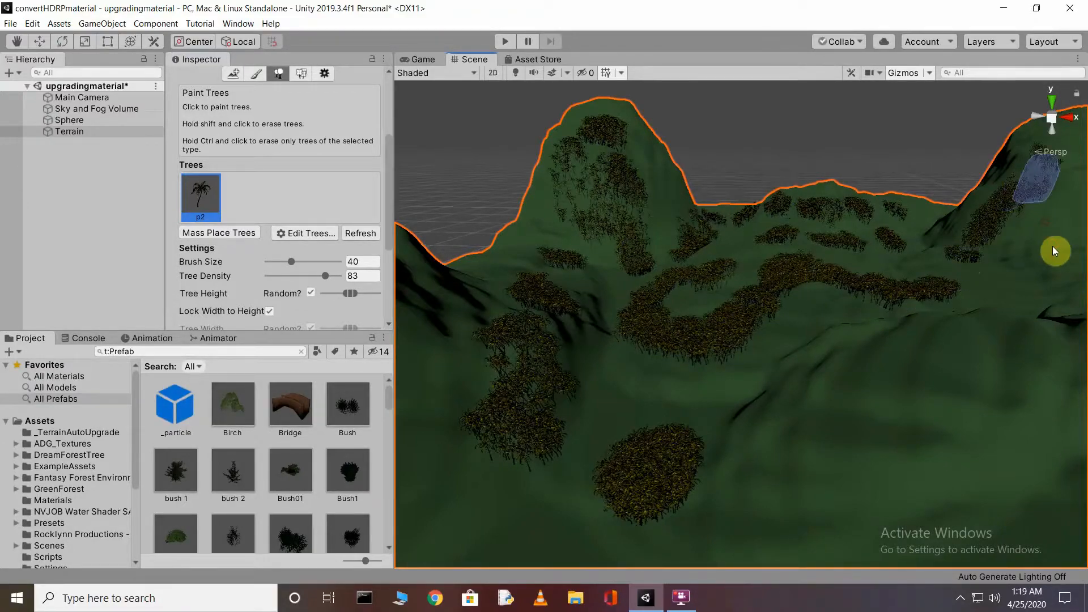
{"action": "scroll", "coordinate": [863, 255], "scroll_direction": "down", "scroll_amount": 6}
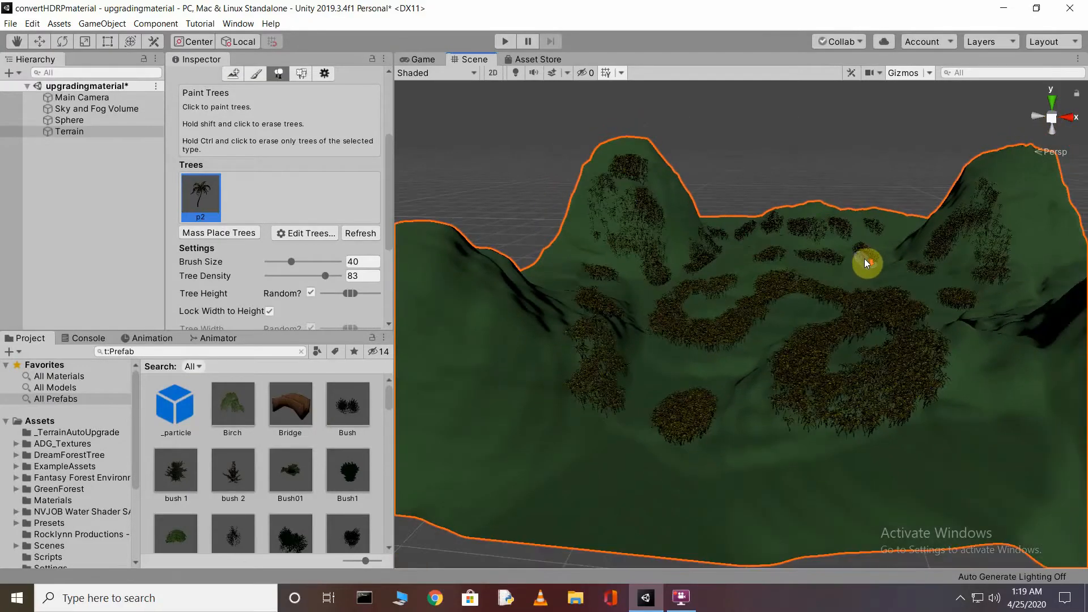
{"action": "scroll", "coordinate": [865, 259], "scroll_direction": "down", "scroll_amount": 4}
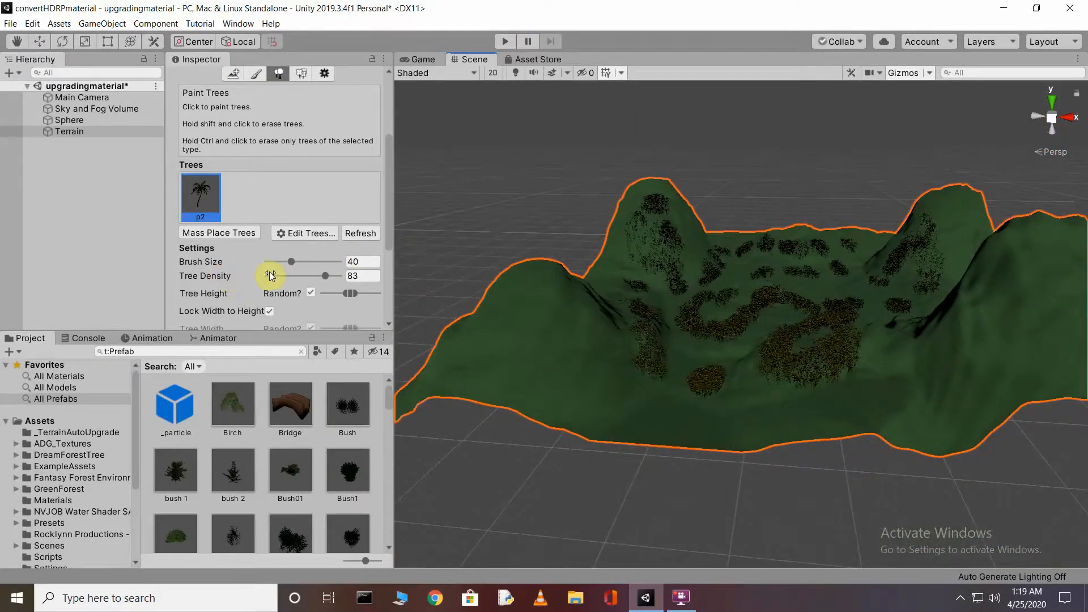
Set the tree density to 58 and turn off random tree height.
{"action": "left_click", "coordinate": [290, 263]}
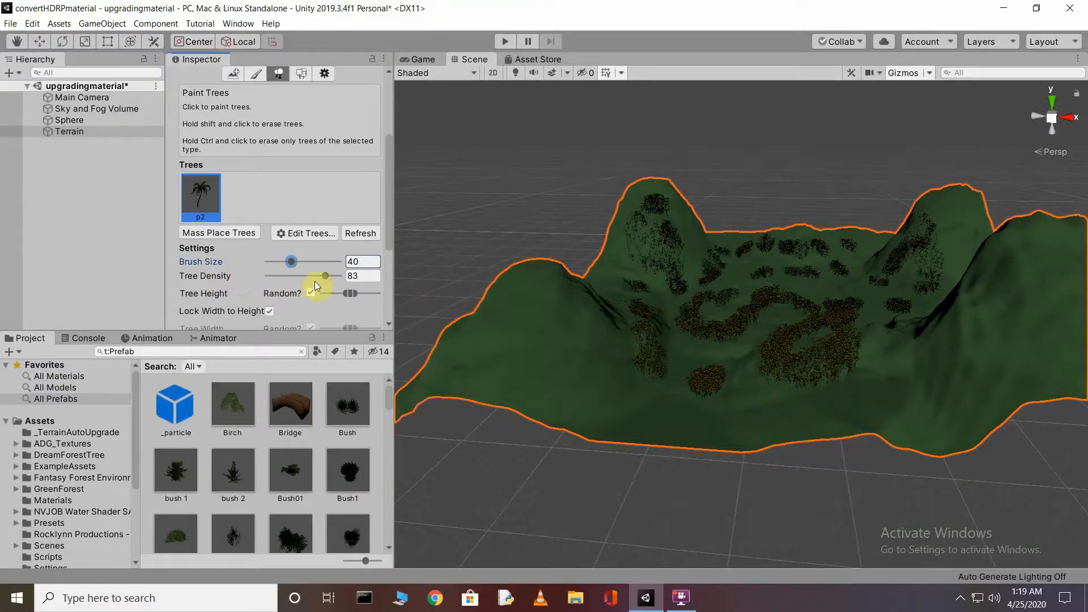
{"action": "left_click", "coordinate": [310, 274]}
{"action": "left_click_drag", "start_coordinate": [307, 277], "coordinate": [303, 277]}
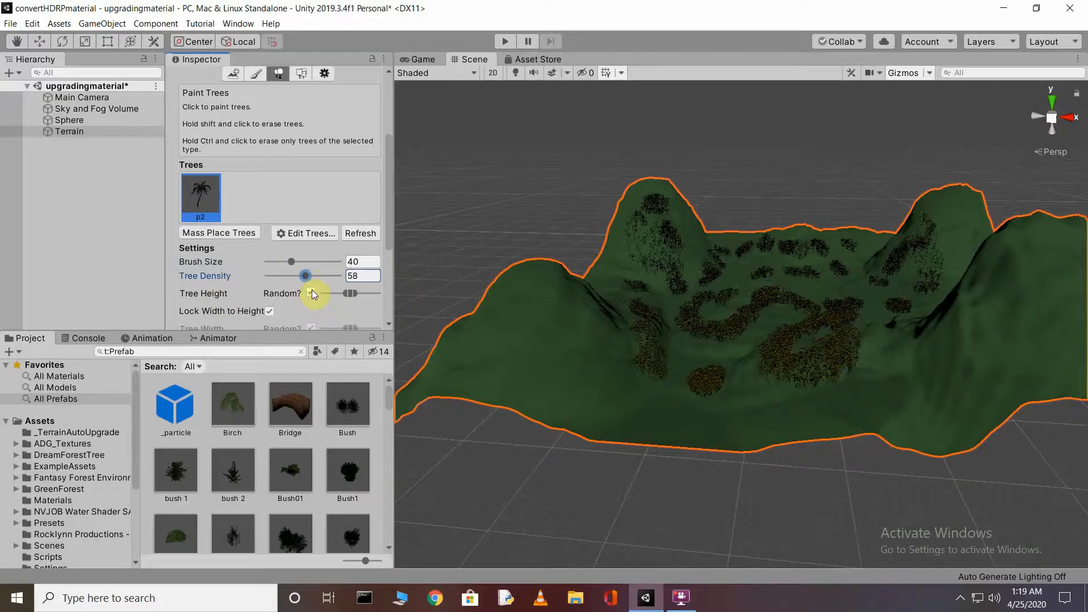
{"action": "left_click", "coordinate": [310, 293]}
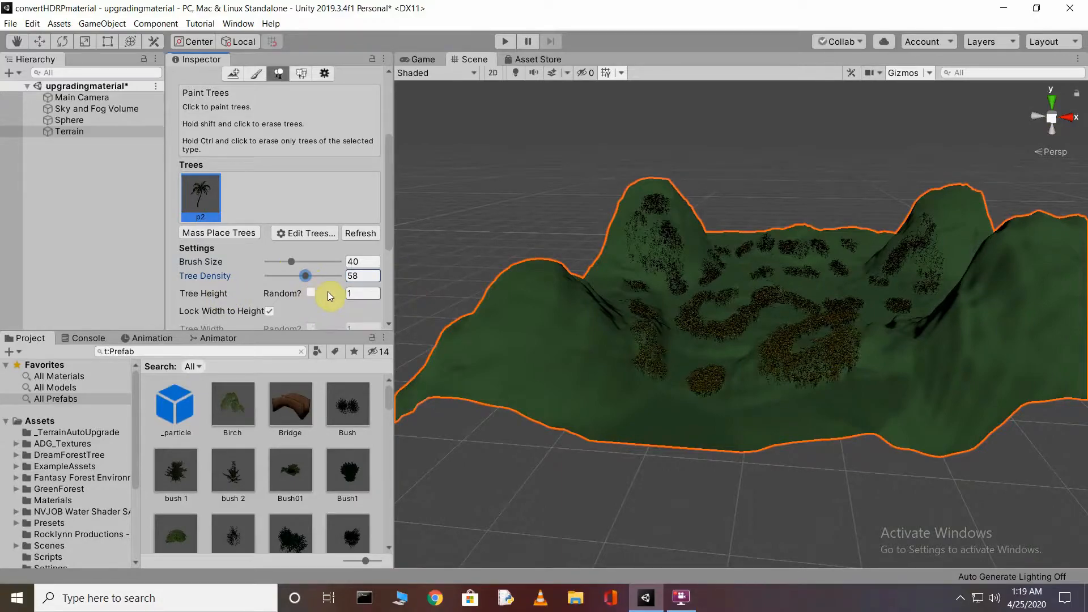
{"action": "scroll", "coordinate": [314, 294], "scroll_direction": "down", "scroll_amount": 5}
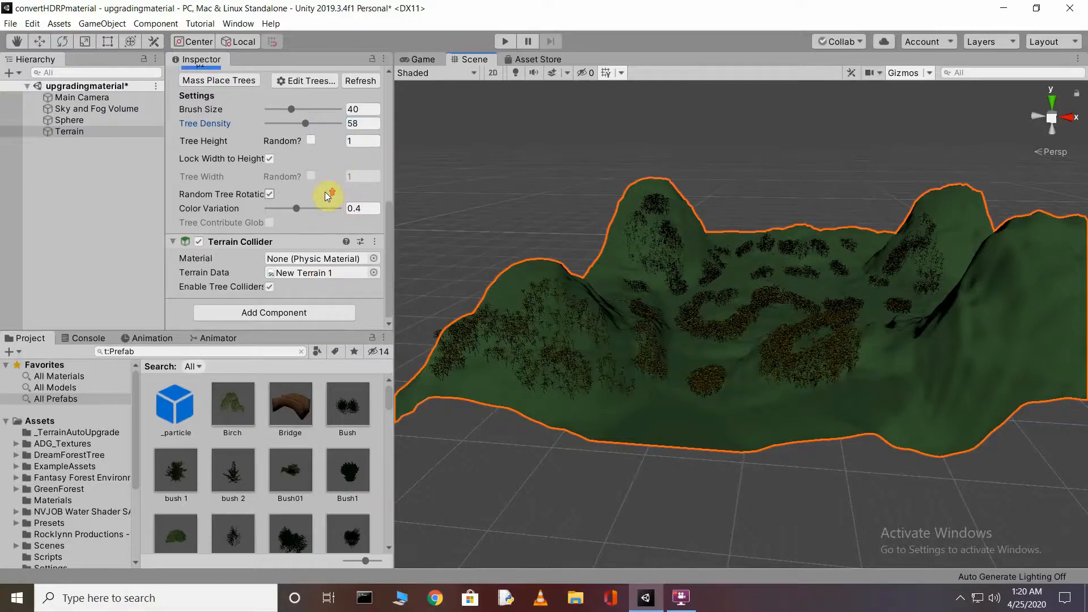
{"action": "scroll", "coordinate": [325, 195], "scroll_direction": "up", "scroll_amount": 10}
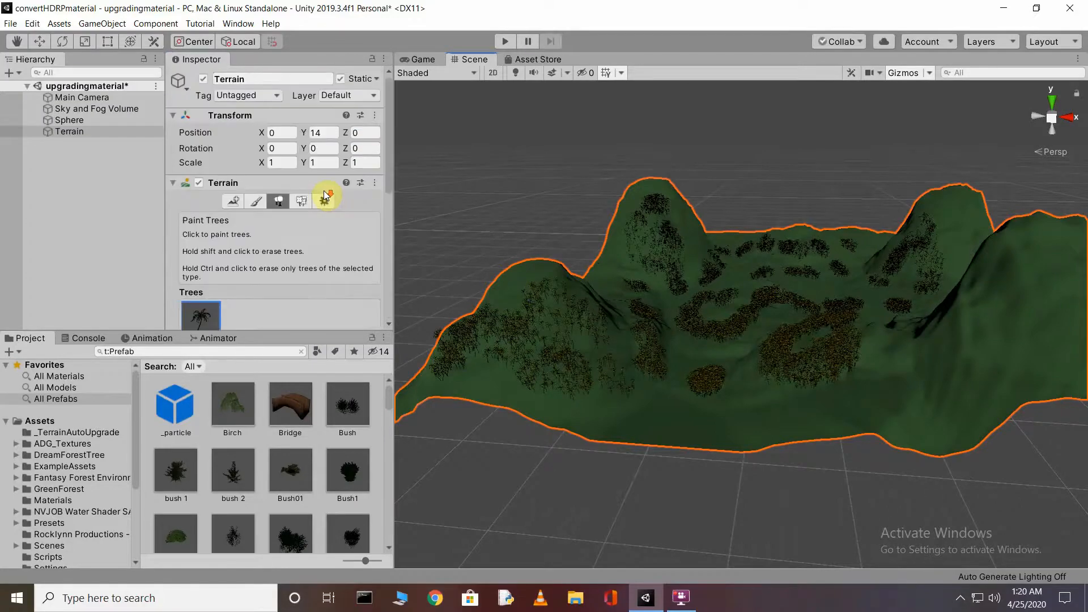
{"action": "scroll", "coordinate": [324, 190], "scroll_direction": "down", "scroll_amount": 8}
{"action": "scroll", "coordinate": [307, 196], "scroll_direction": "up", "scroll_amount": 8}
Add the Oak prefab as a second tree type for Paint Trees.
{"action": "scroll", "coordinate": [279, 208], "scroll_direction": "down", "scroll_amount": 5}
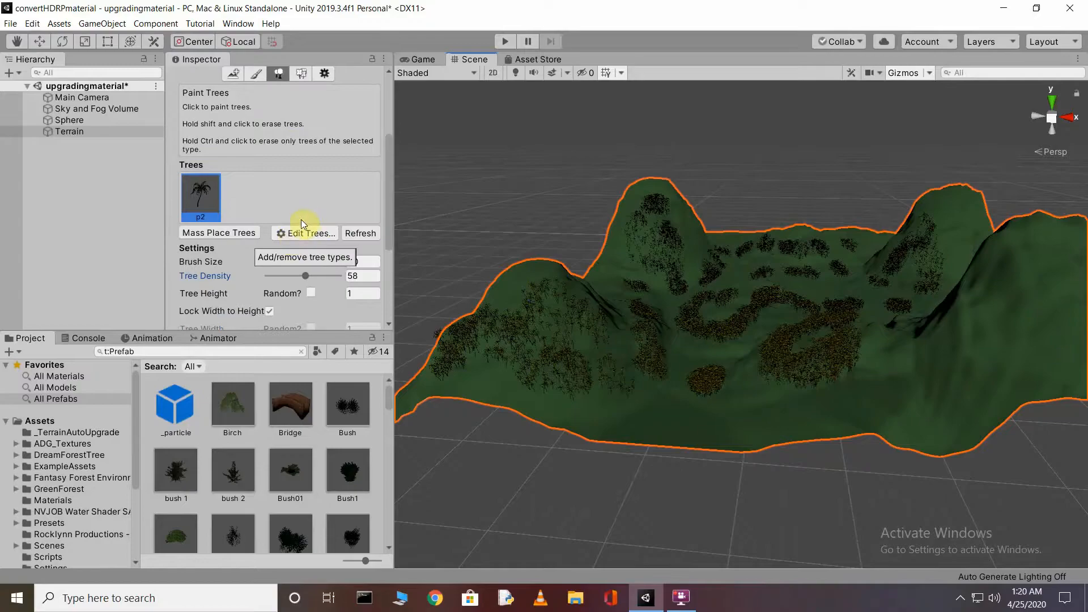
{"action": "left_click", "coordinate": [307, 235]}
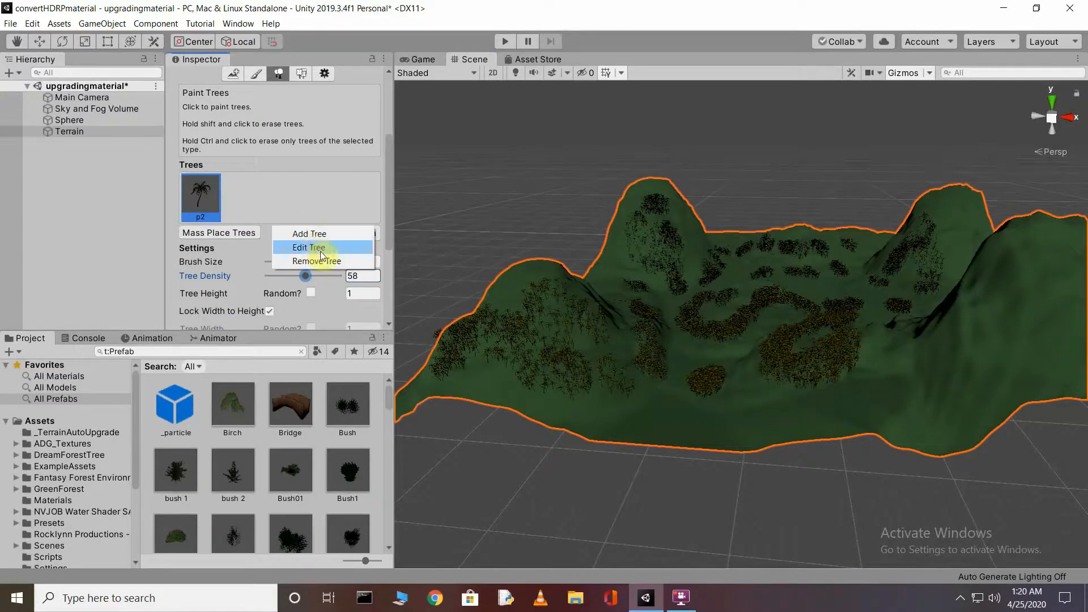
{"action": "left_click", "coordinate": [318, 235]}
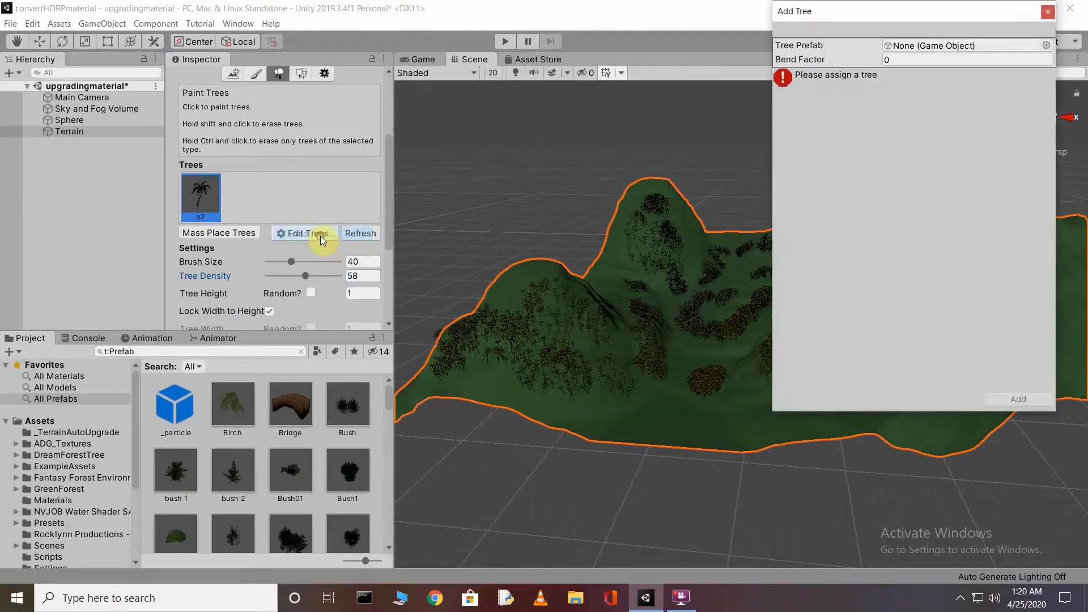
{"action": "left_click", "coordinate": [1046, 45]}
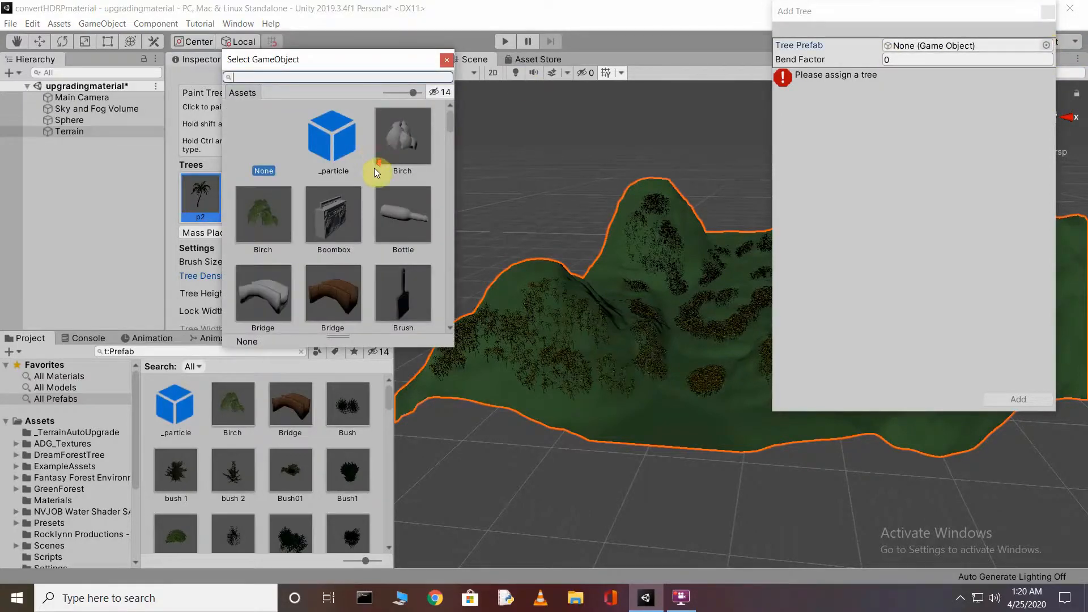
{"action": "scroll", "coordinate": [375, 181], "scroll_direction": "down", "scroll_amount": 3}
{"action": "scroll", "coordinate": [378, 202], "scroll_direction": "down", "scroll_amount": 5}
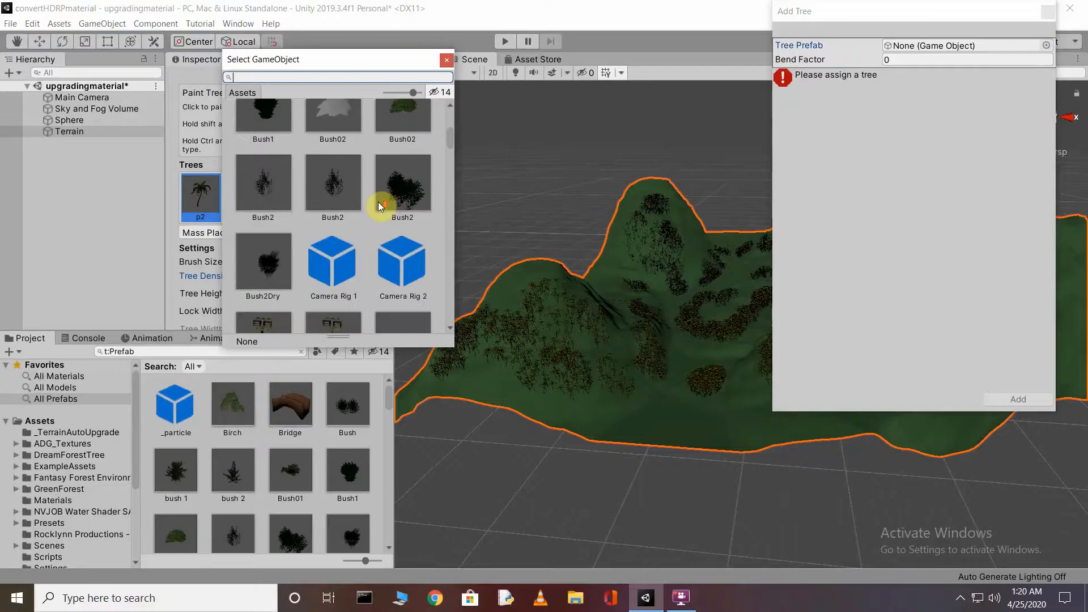
{"action": "scroll", "coordinate": [376, 203], "scroll_direction": "down", "scroll_amount": 5}
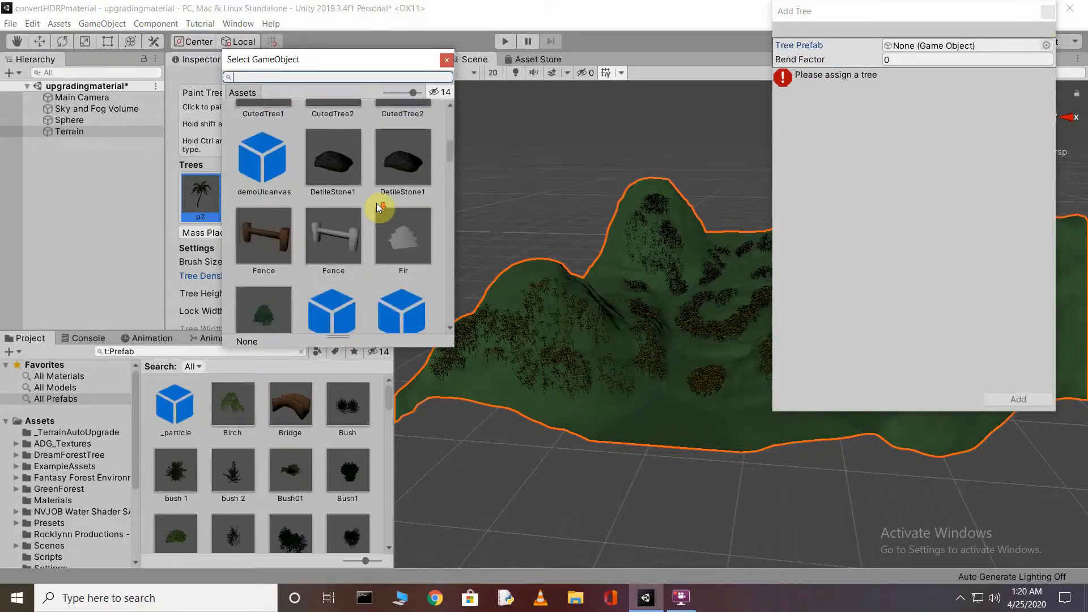
{"action": "scroll", "coordinate": [376, 202], "scroll_direction": "down", "scroll_amount": 5}
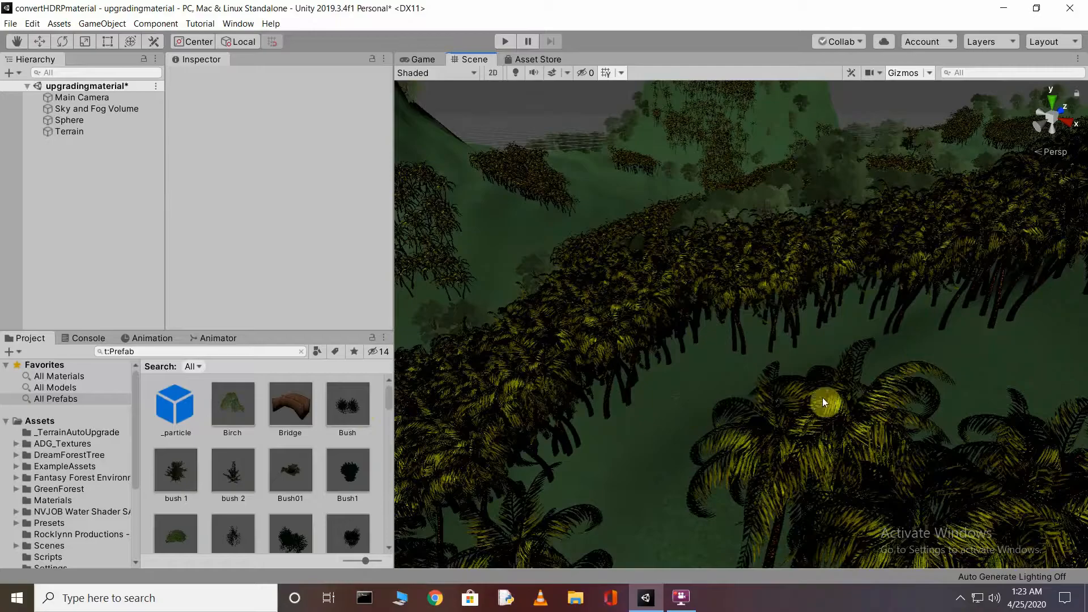
Add another tree prefab as a third tree type on the Terrain, alongside p2 and Oak.
{"action": "left_click", "coordinate": [87, 132]}
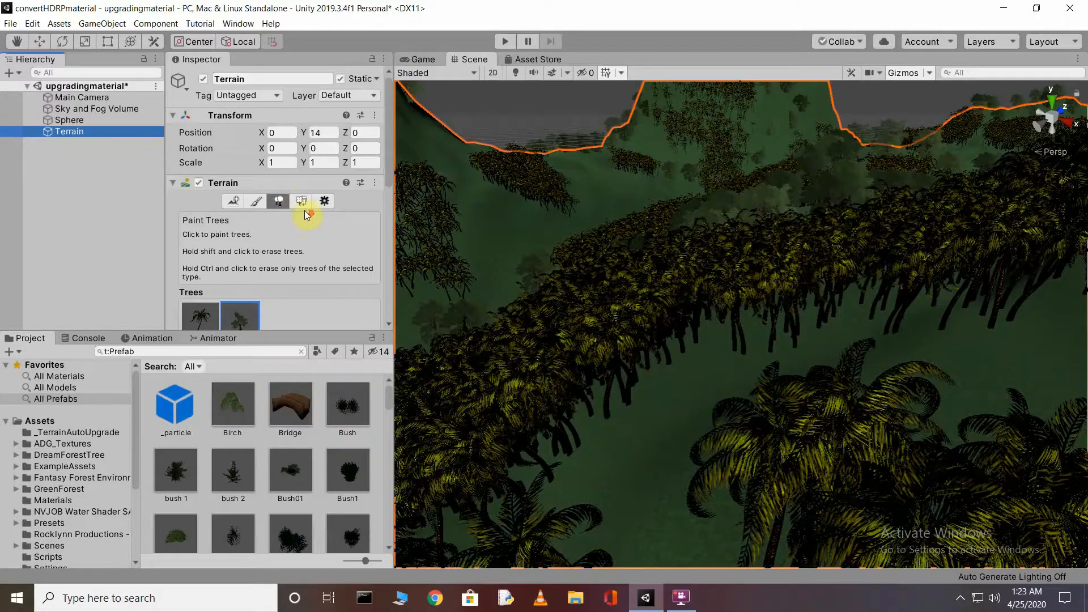
{"action": "scroll", "coordinate": [306, 214], "scroll_direction": "down", "scroll_amount": 4}
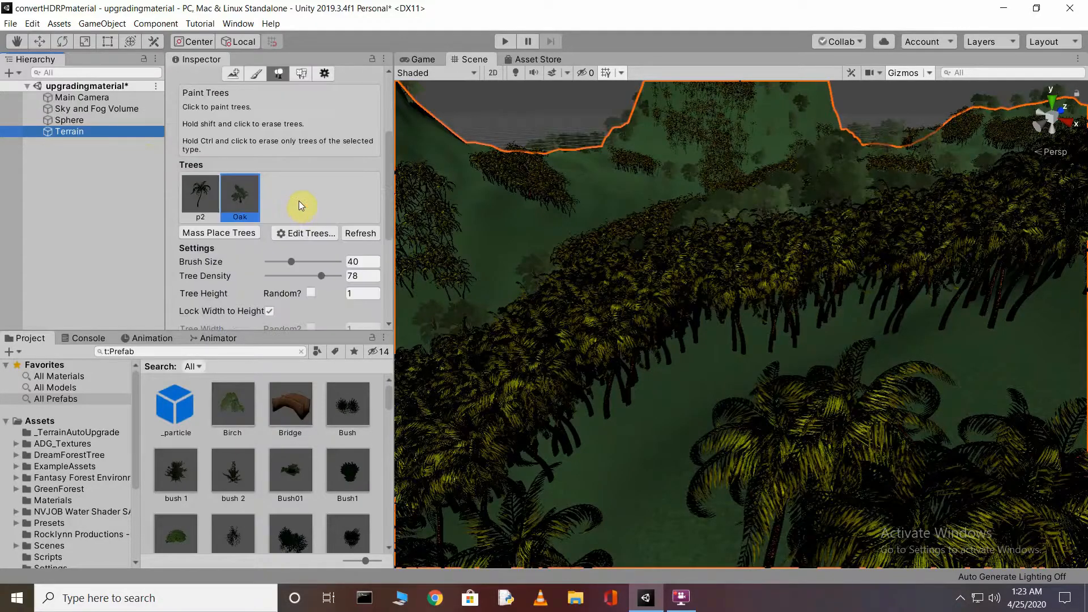
{"action": "left_click", "coordinate": [306, 233]}
{"action": "left_click", "coordinate": [339, 239]}
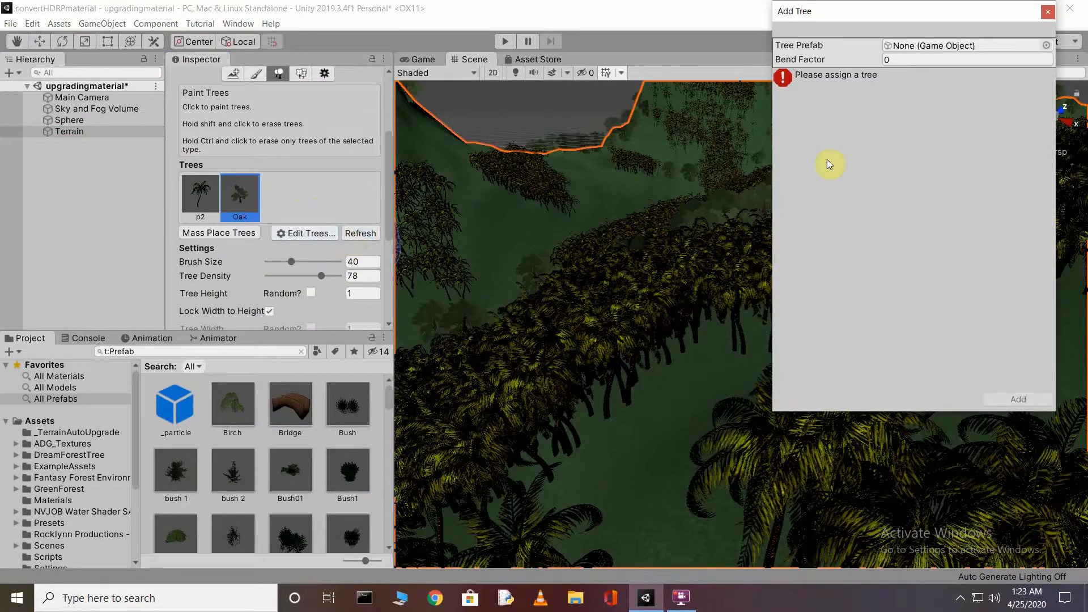
{"action": "left_click", "coordinate": [1047, 46]}
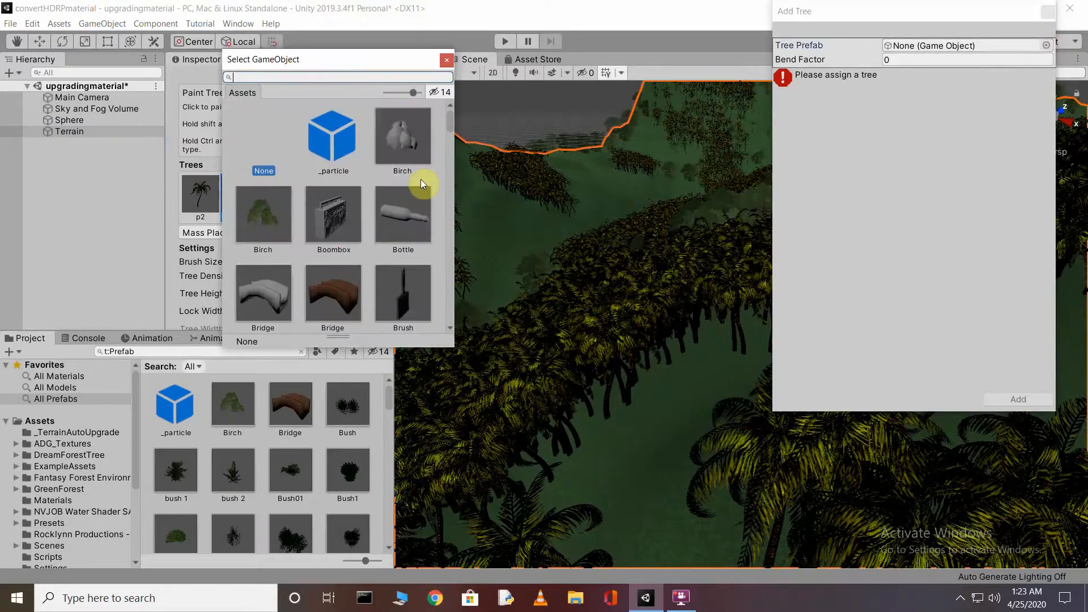
{"action": "scroll", "coordinate": [338, 199], "scroll_direction": "down", "scroll_amount": 1}
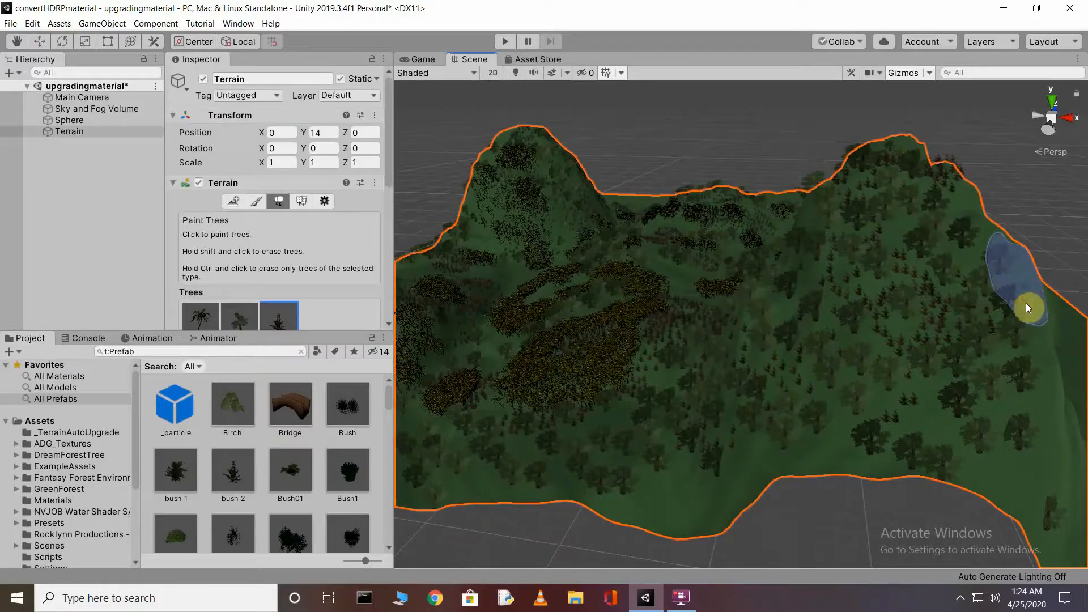
Paint more bush 2 trees down the outer slope of the large hill at the terrain's edge.
{"action": "left_click_drag", "start_coordinate": [1025, 306], "coordinate": [1049, 389]}
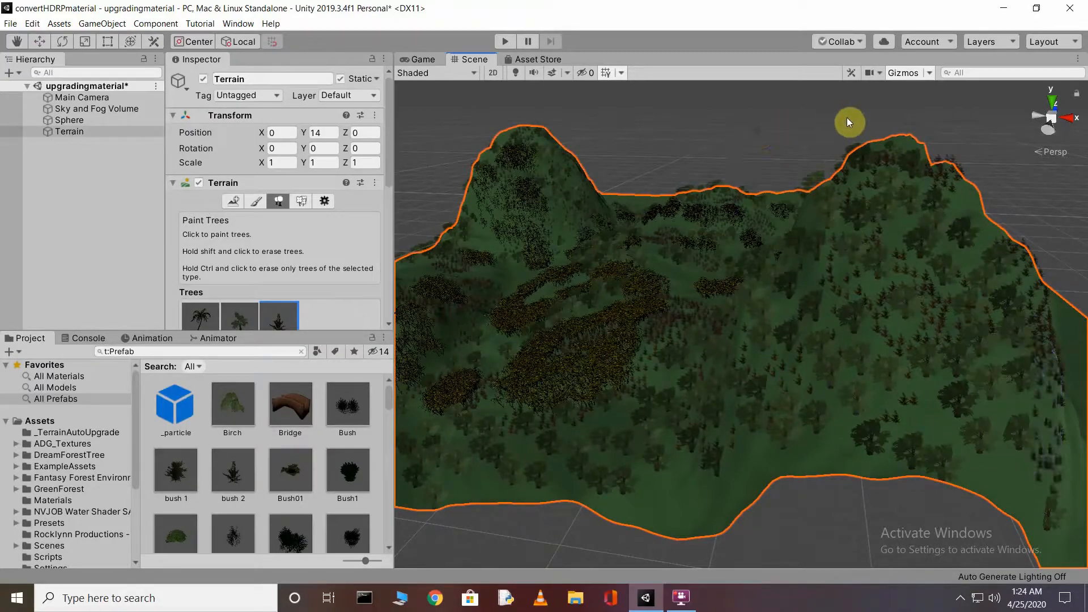
{"action": "left_click", "coordinate": [708, 115]}
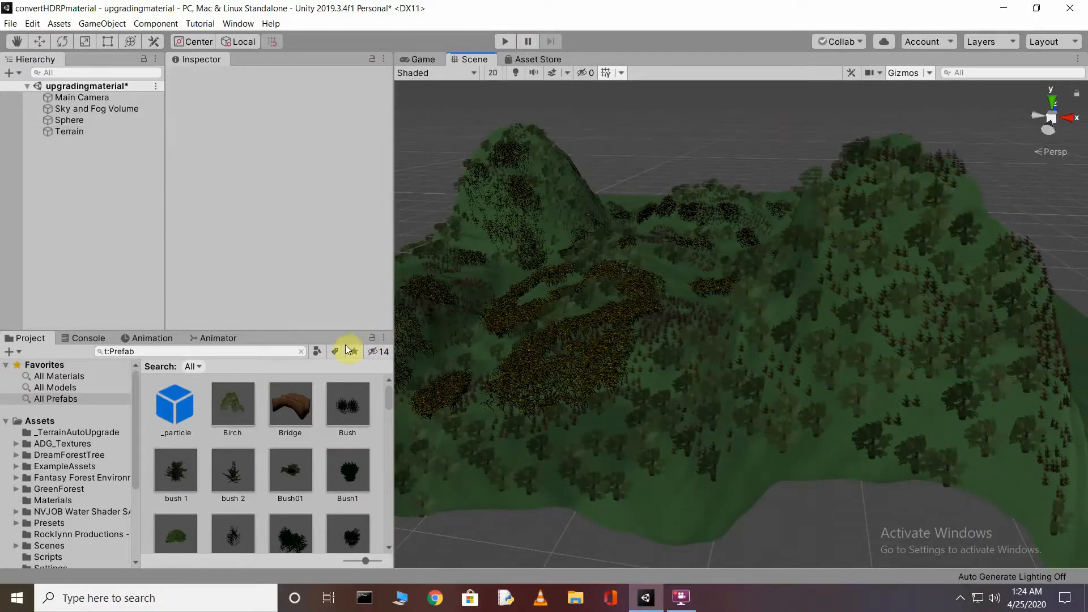
Place the Mushrooms01 prefab in the scene on the terrain among the trees.
{"action": "scroll", "coordinate": [304, 433], "scroll_direction": "down", "scroll_amount": 1}
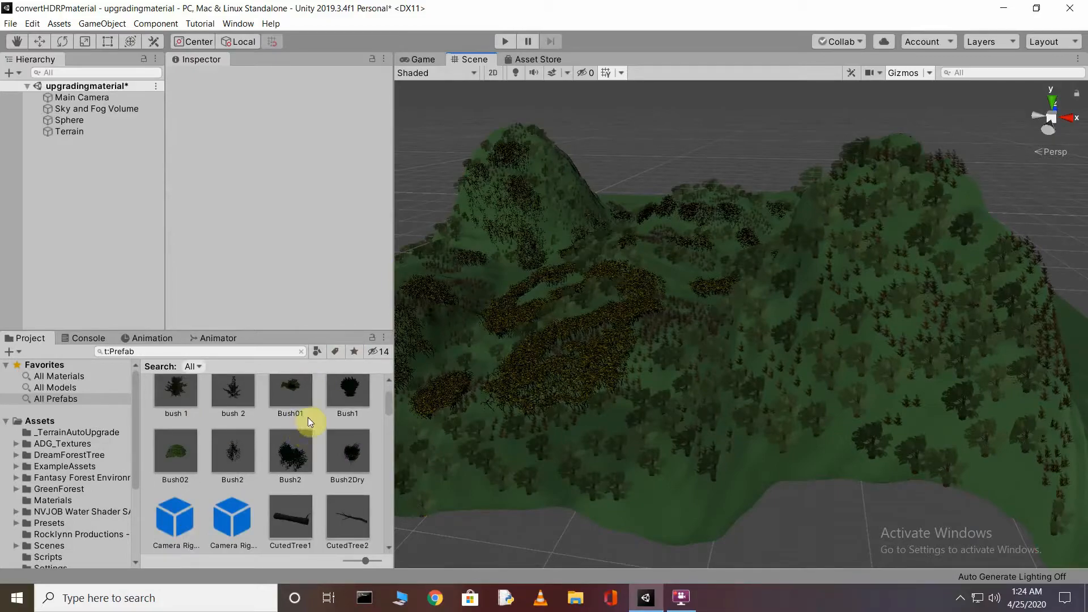
{"action": "scroll", "coordinate": [297, 431], "scroll_direction": "down", "scroll_amount": 5}
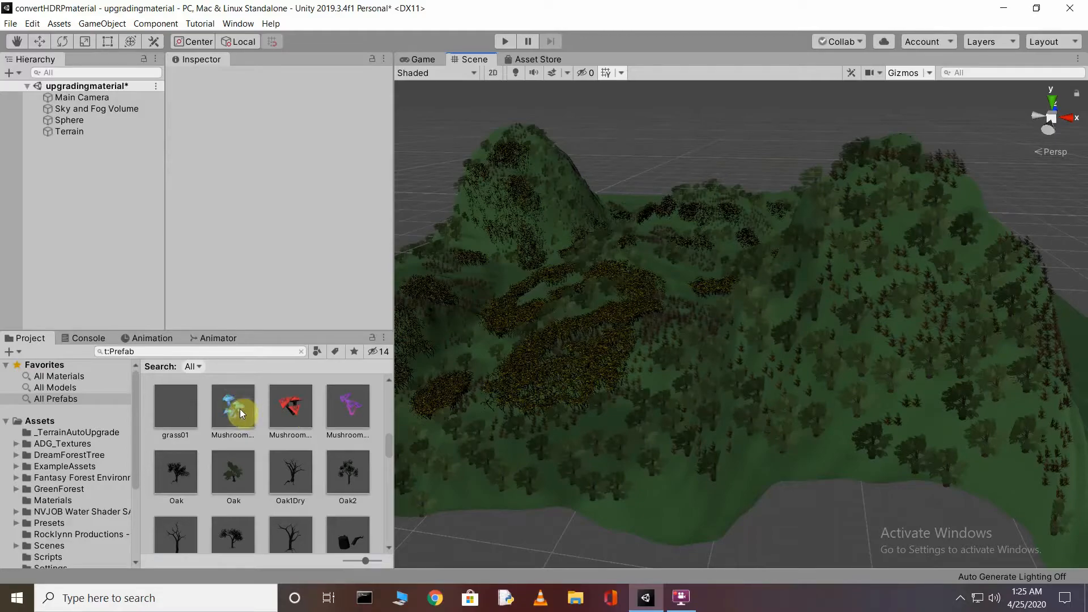
{"action": "left_click_drag", "start_coordinate": [236, 404], "coordinate": [689, 481]}
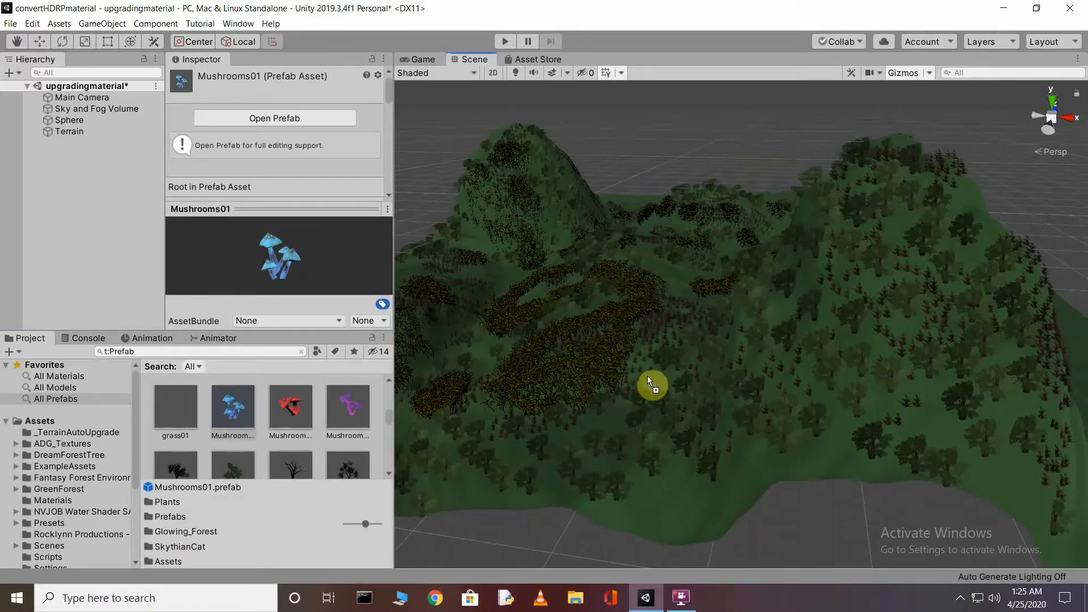
{"action": "left_click_drag", "start_coordinate": [655, 372], "coordinate": [655, 371]}
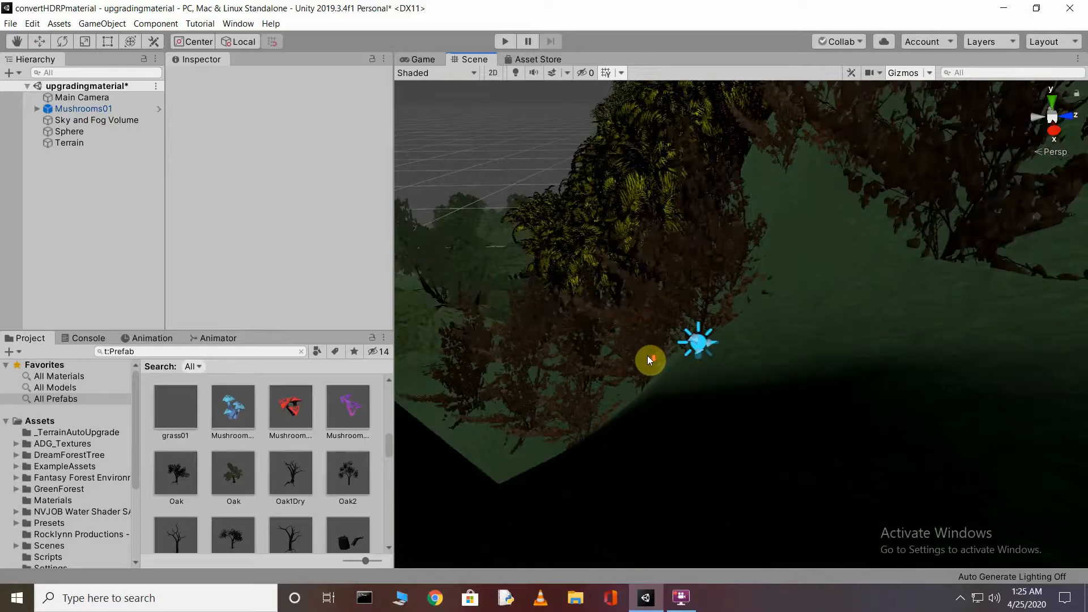
Add the Mushrooms01 prefab as a fourth tree type on the Terrain, alongside p2, Oak and bush 2.
{"action": "left_click", "coordinate": [79, 144]}
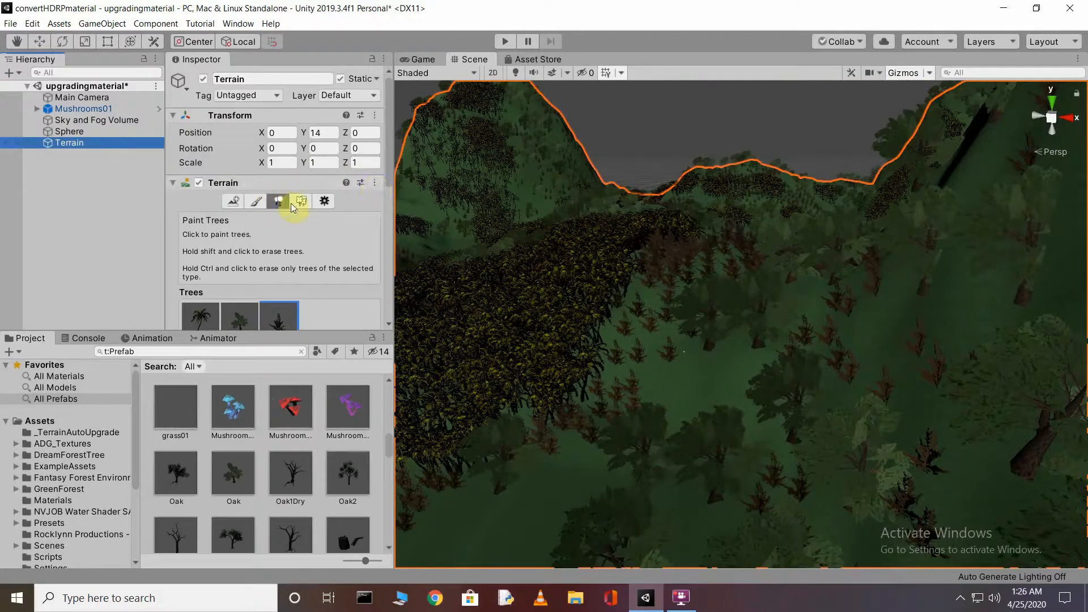
{"action": "scroll", "coordinate": [305, 221], "scroll_direction": "down", "scroll_amount": 10}
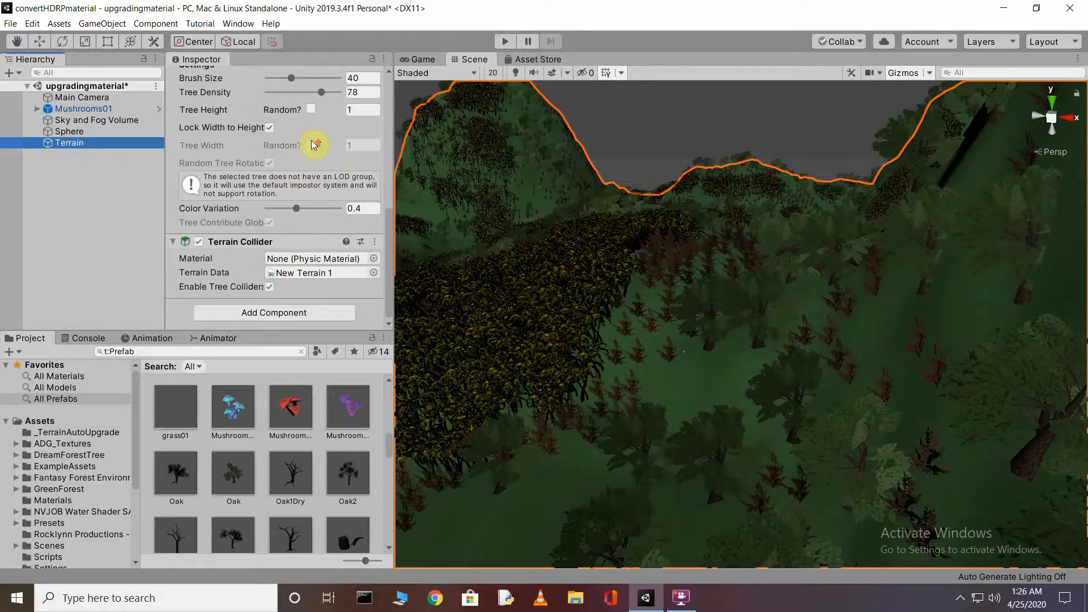
{"action": "scroll", "coordinate": [318, 189], "scroll_direction": "up", "scroll_amount": 10}
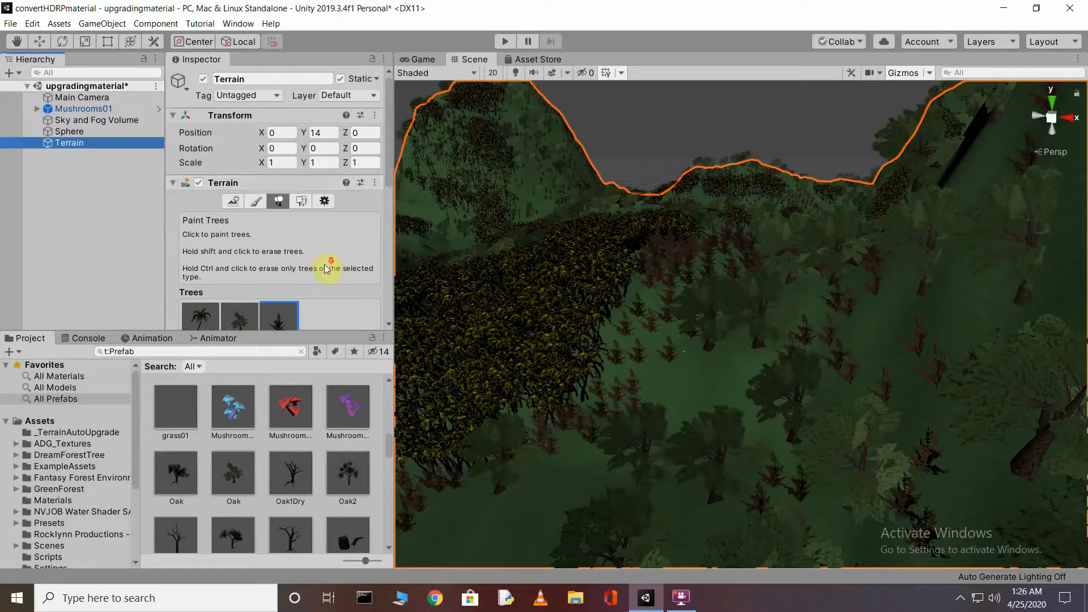
{"action": "scroll", "coordinate": [326, 262], "scroll_direction": "down", "scroll_amount": 5}
{"action": "left_click", "coordinate": [317, 106]}
{"action": "left_click", "coordinate": [318, 110]}
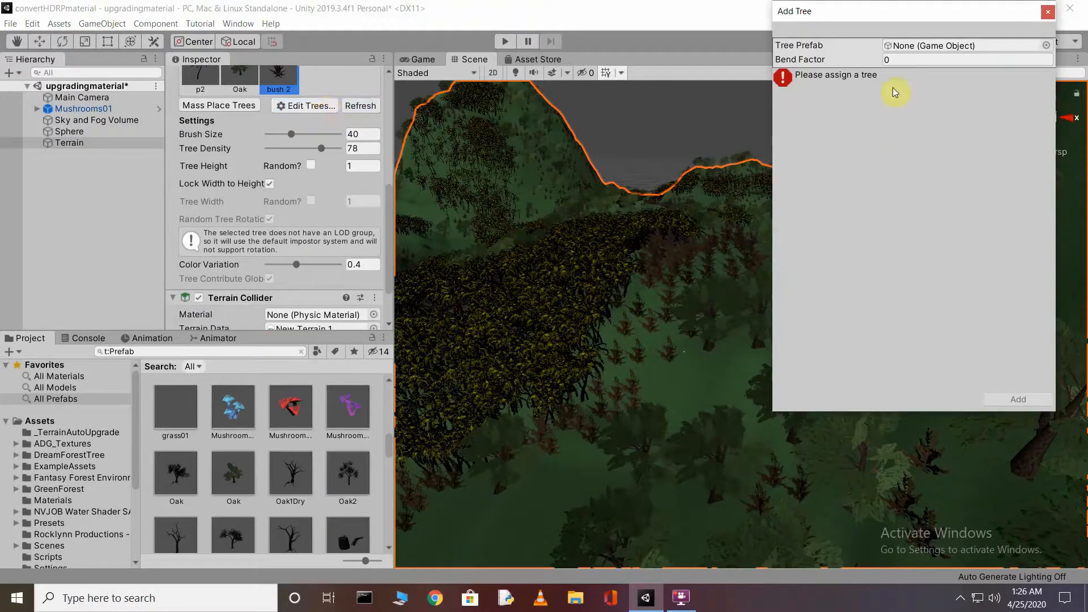
{"action": "left_click", "coordinate": [225, 407]}
{"action": "left_click_drag", "start_coordinate": [226, 405], "coordinate": [940, 50]}
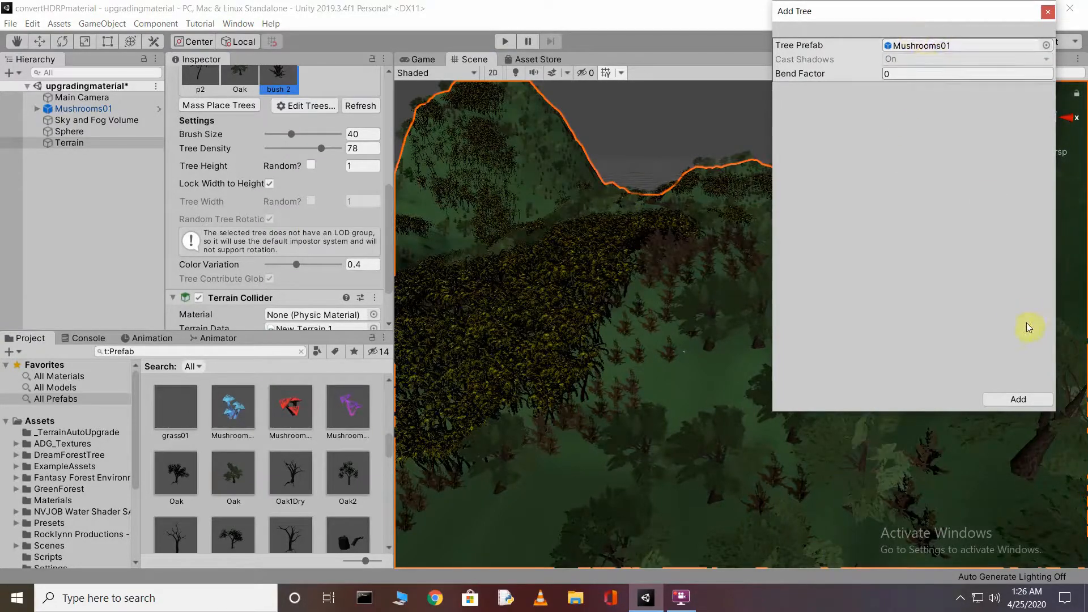
{"action": "left_click", "coordinate": [1015, 400]}
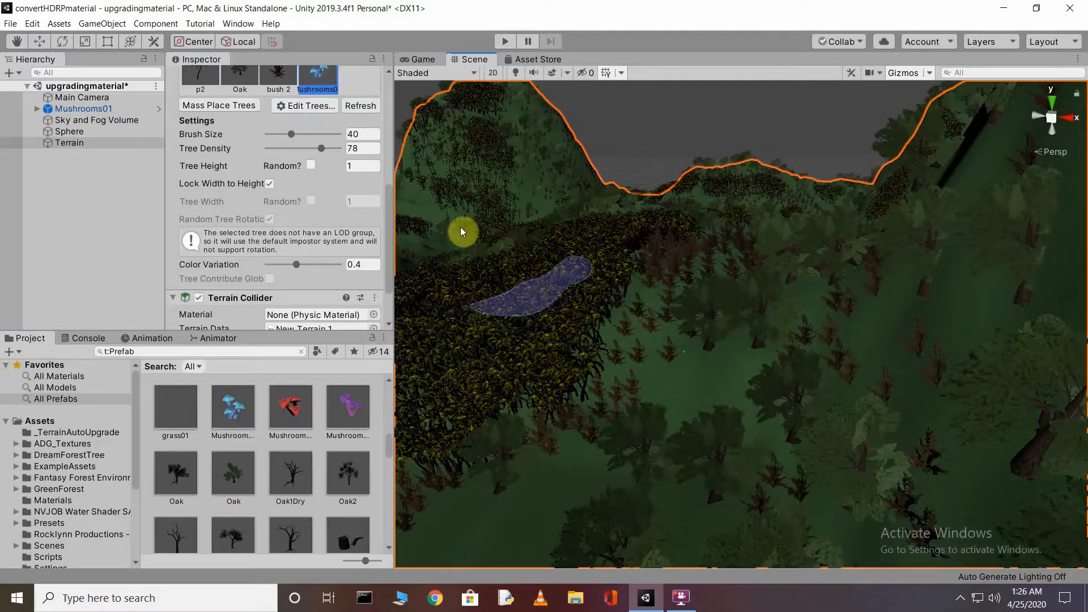
Set the tree height to 2 and paint Mushrooms01 in the clearings between the trees.
{"action": "scroll", "coordinate": [307, 171], "scroll_direction": "up", "scroll_amount": 4}
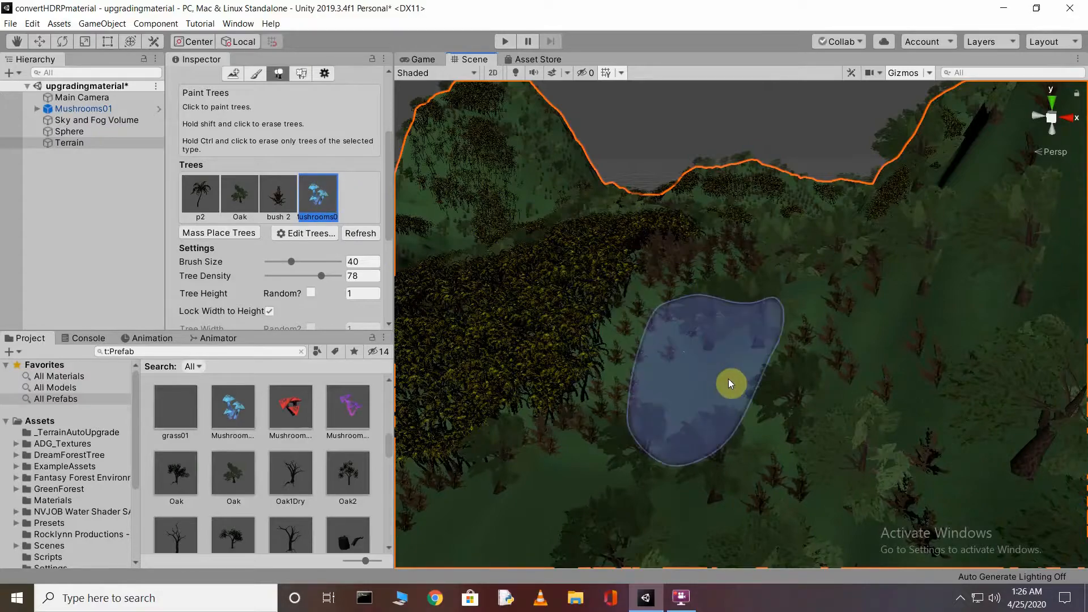
{"action": "left_click", "coordinate": [359, 291]}
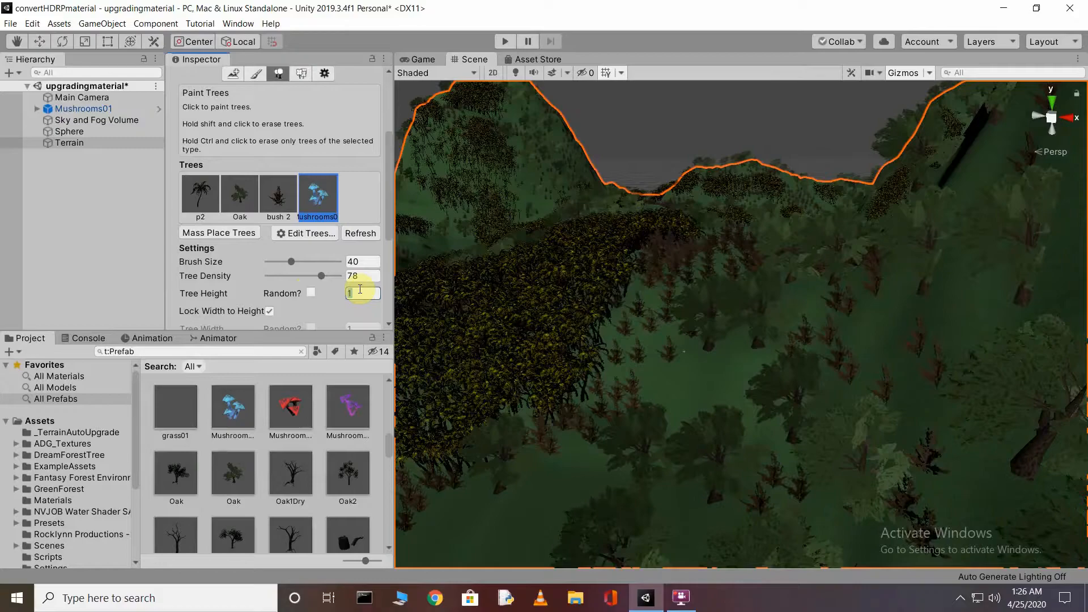
{"action": "type", "text": "2"}
{"action": "scroll", "coordinate": [280, 286], "scroll_direction": "down", "scroll_amount": 4}
{"action": "left_click", "coordinate": [740, 125]}
{"action": "scroll", "coordinate": [757, 363], "scroll_direction": "up", "scroll_amount": 10}
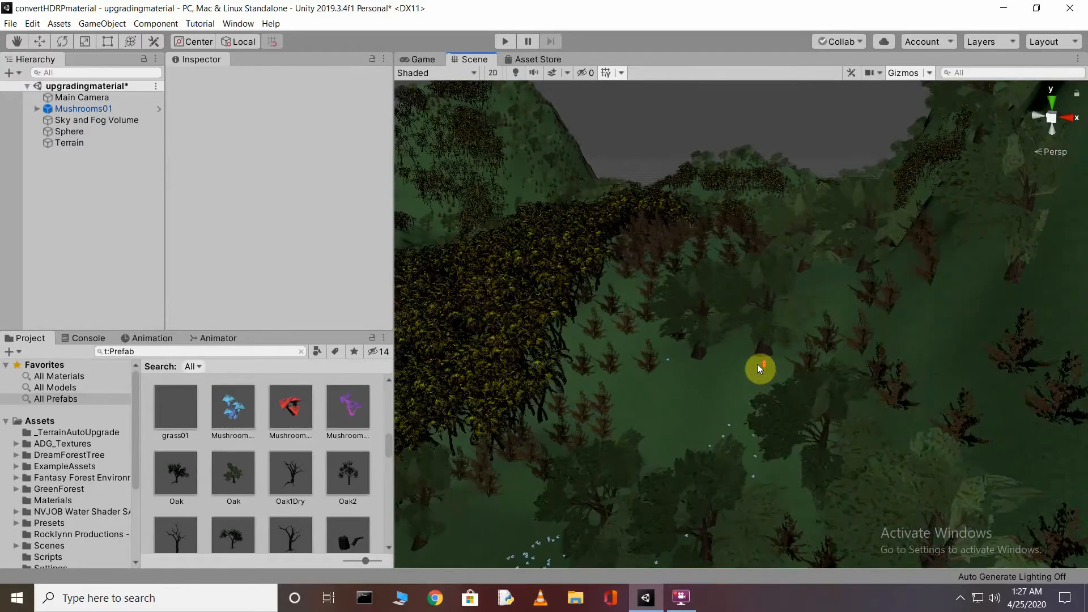
{"action": "right_click_drag", "start_coordinate": [585, 305], "coordinate": [527, 357]}
{"action": "right_click_drag", "start_coordinate": [871, 356], "coordinate": [912, 394]}
{"action": "key", "text": "w"}
{"action": "right_click_drag", "start_coordinate": [878, 503], "coordinate": [877, 503]}
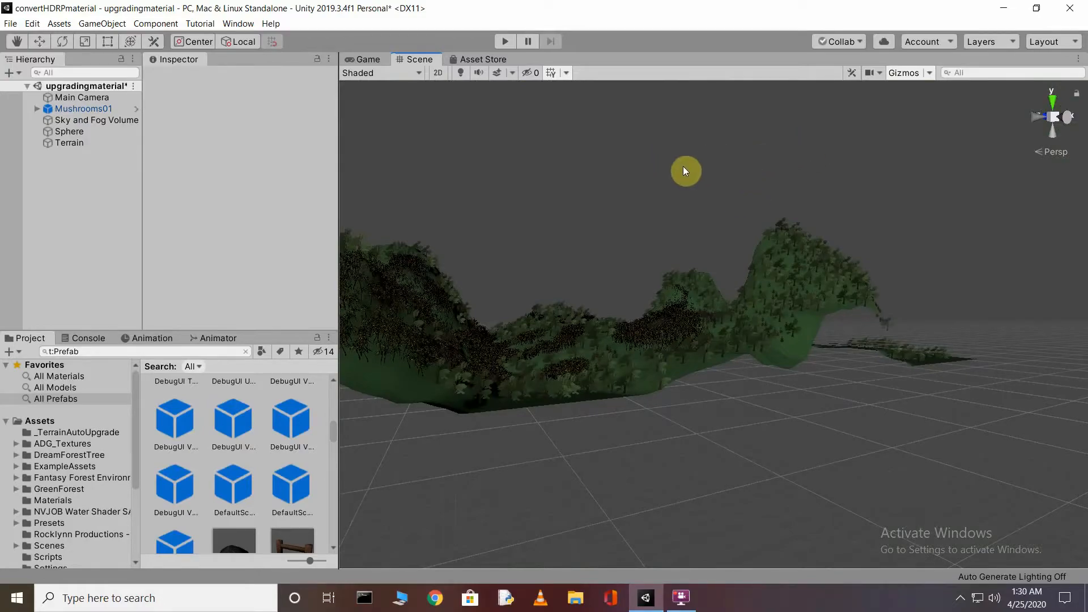
Find the Water Type 1 prefab among the project's prefabs and place it in the scene near the terrain.
{"action": "right_click_drag", "start_coordinate": [601, 178], "coordinate": [590, 179]}
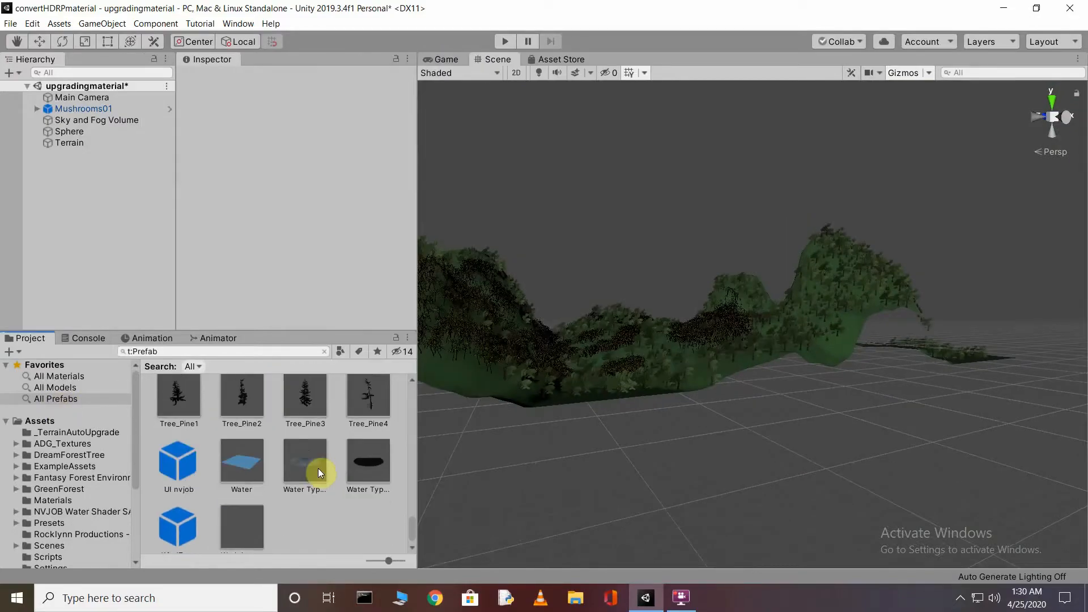
{"action": "scroll", "coordinate": [317, 468], "scroll_direction": "down", "scroll_amount": 2}
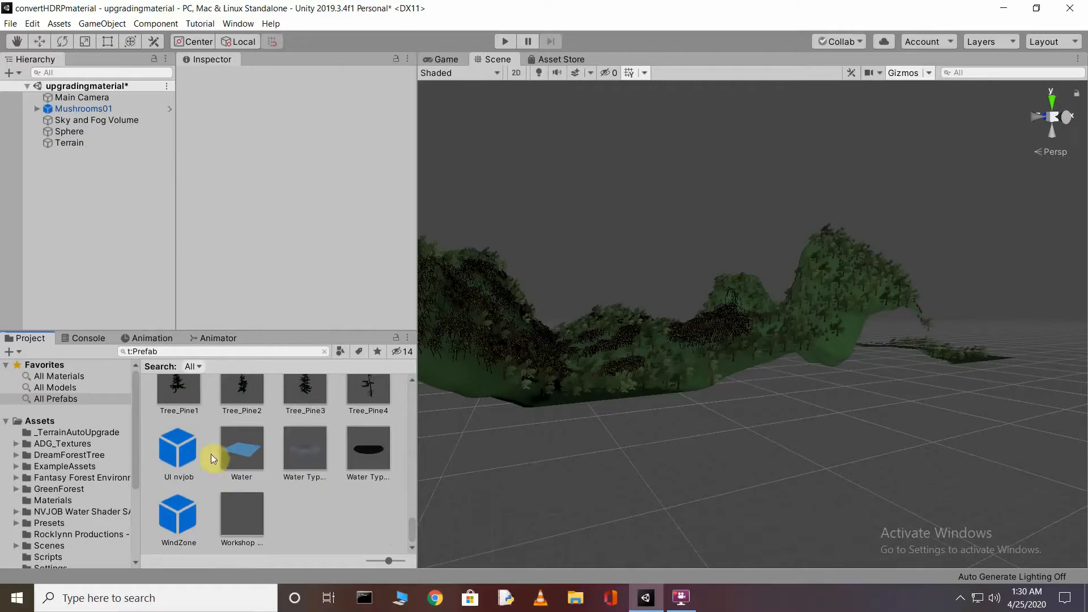
{"action": "right_click_drag", "start_coordinate": [731, 226], "coordinate": [648, 200]}
{"action": "right_click_drag", "start_coordinate": [341, 375], "coordinate": [308, 452]}
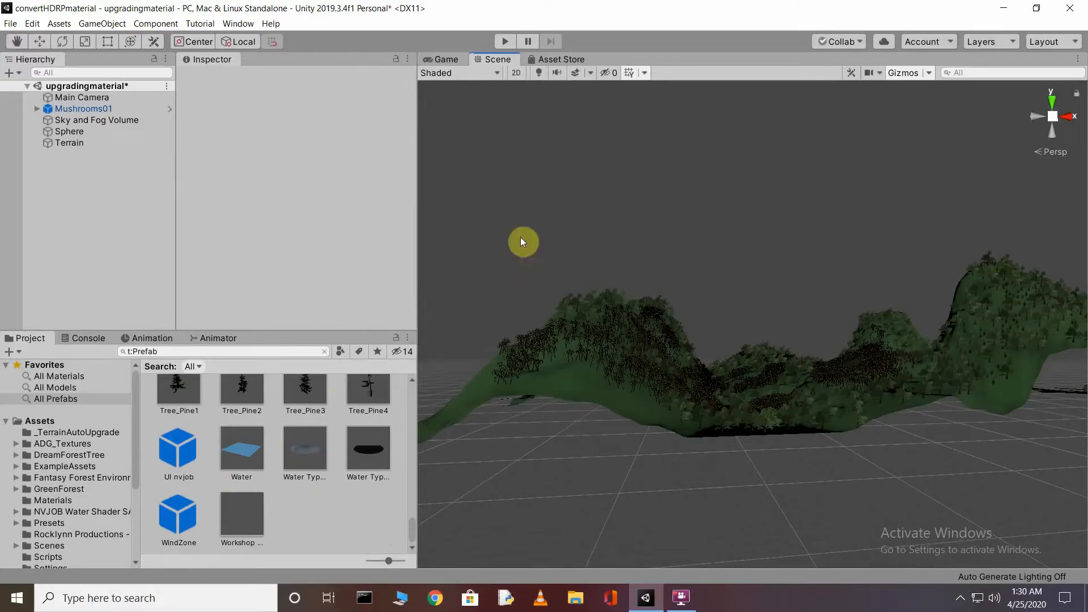
{"action": "left_click_drag", "start_coordinate": [417, 240], "coordinate": [403, 240]}
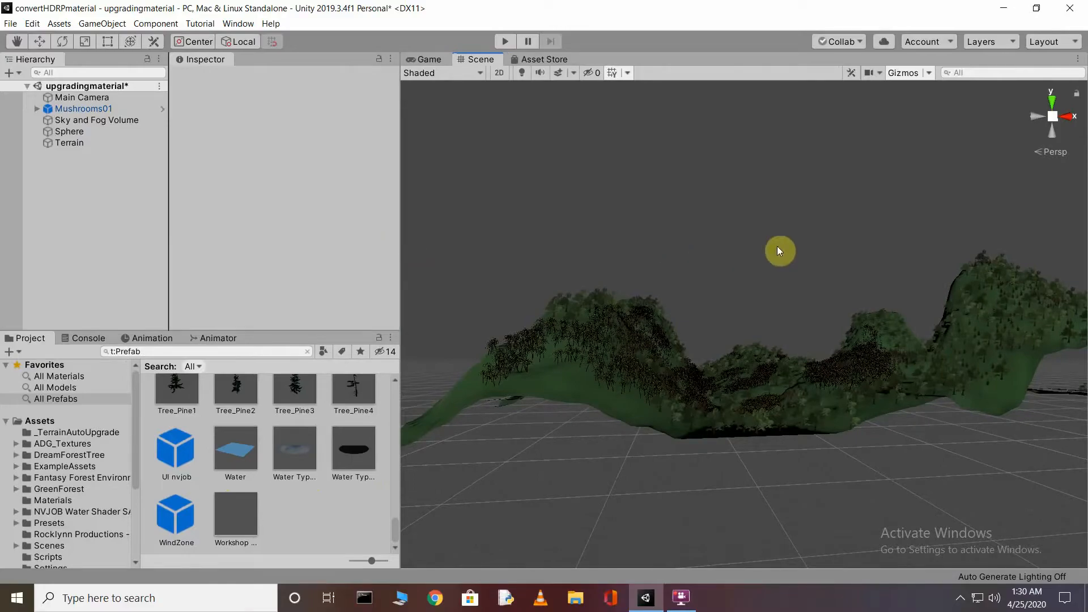
{"action": "middle_click_drag", "start_coordinate": [425, 21], "coordinate": [325, 457]}
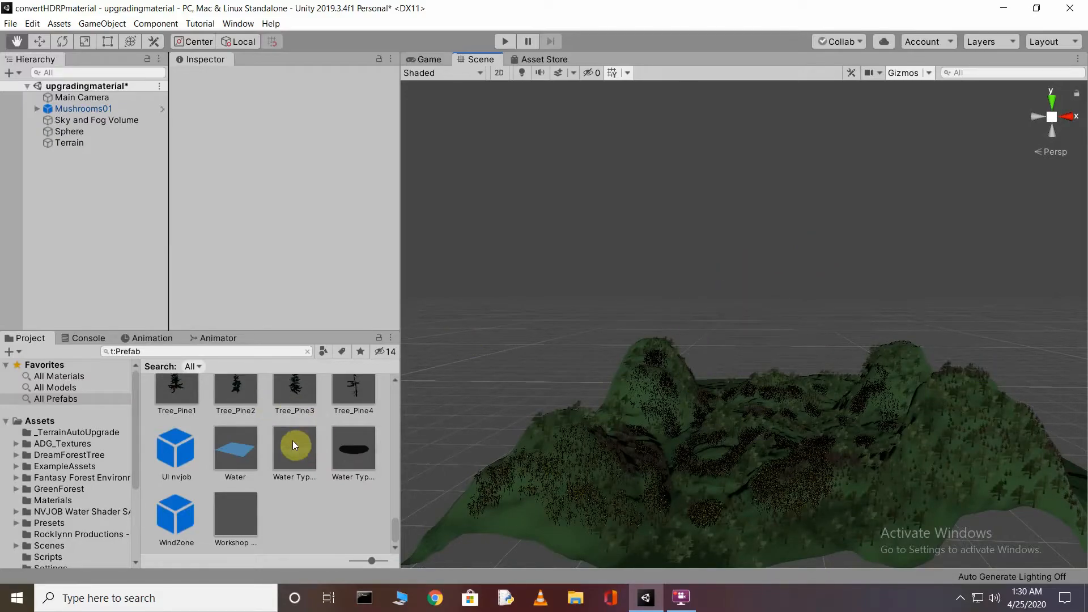
{"action": "left_click_drag", "start_coordinate": [300, 446], "coordinate": [770, 274]}
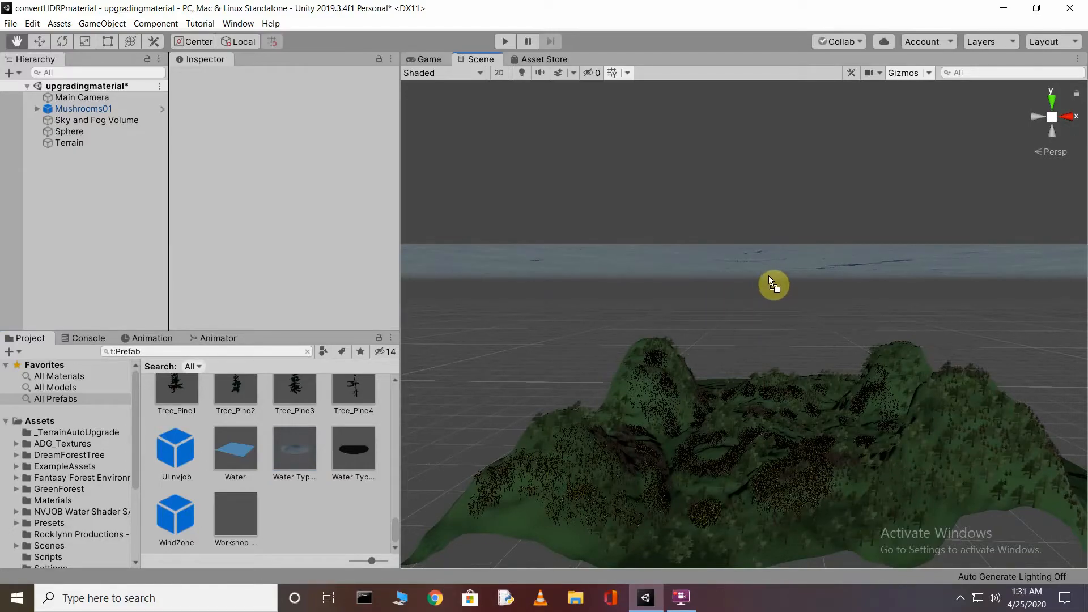
{"action": "left_click_drag", "start_coordinate": [746, 189], "coordinate": [760, 325]}
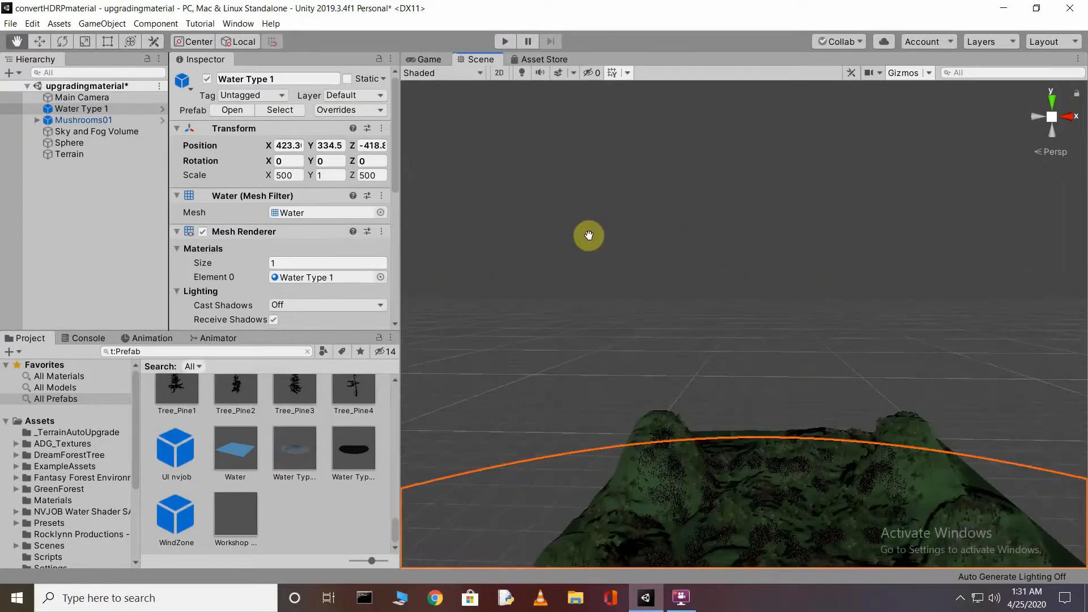
Move Water Type 1 over the middle of the terrain, to about Y 334 and Z 165.
{"action": "right_click_drag", "start_coordinate": [772, 318], "coordinate": [790, 391]}
{"action": "scroll", "coordinate": [788, 382], "scroll_direction": "down", "scroll_amount": 4}
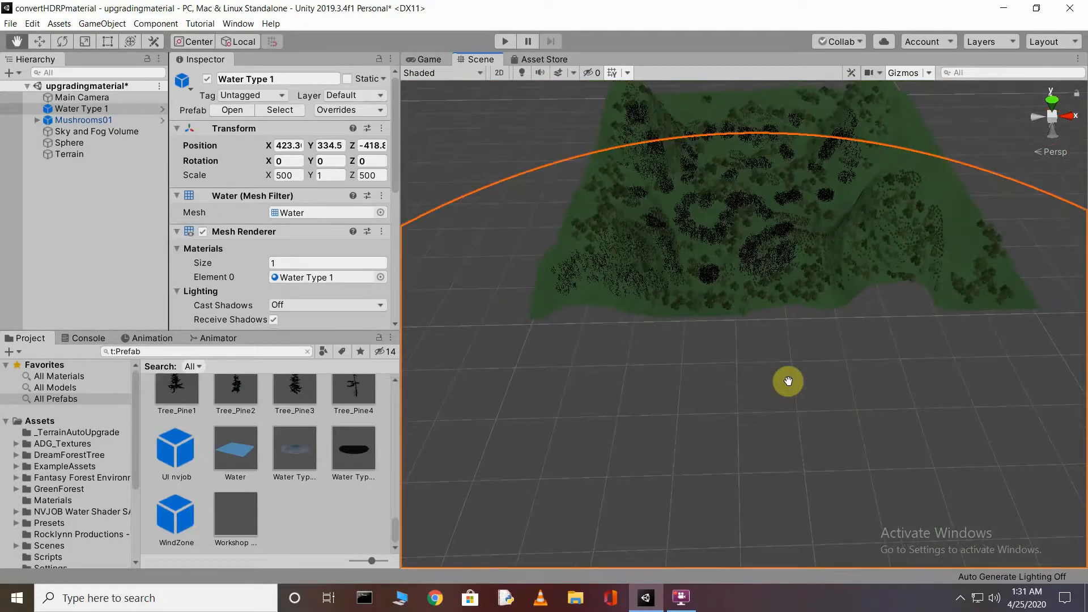
{"action": "scroll", "coordinate": [787, 382], "scroll_direction": "down", "scroll_amount": 5}
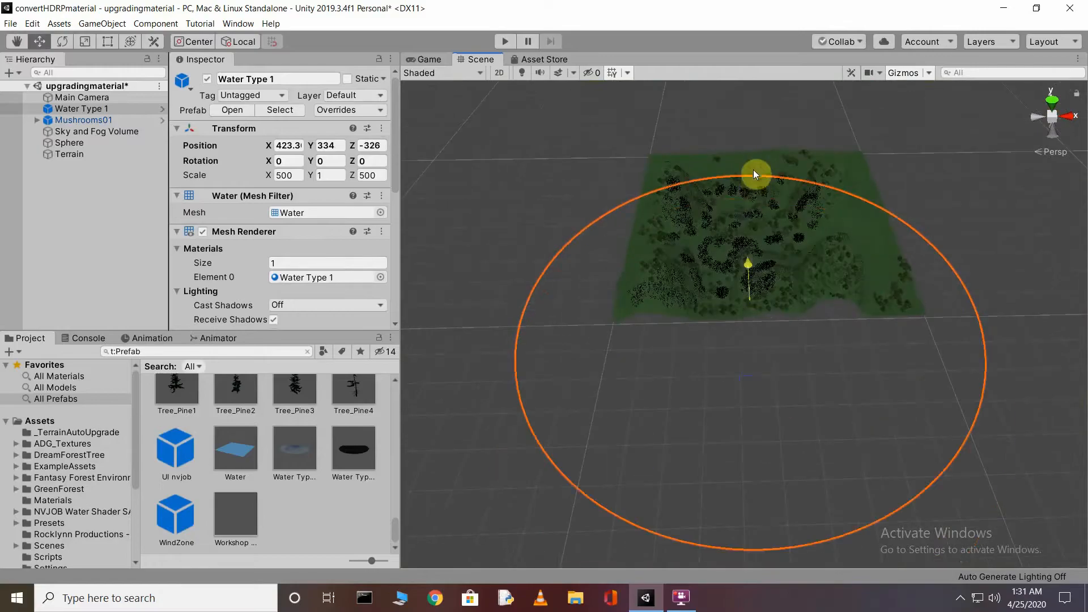
{"action": "left_click_drag", "start_coordinate": [754, 170], "coordinate": [824, 79]}
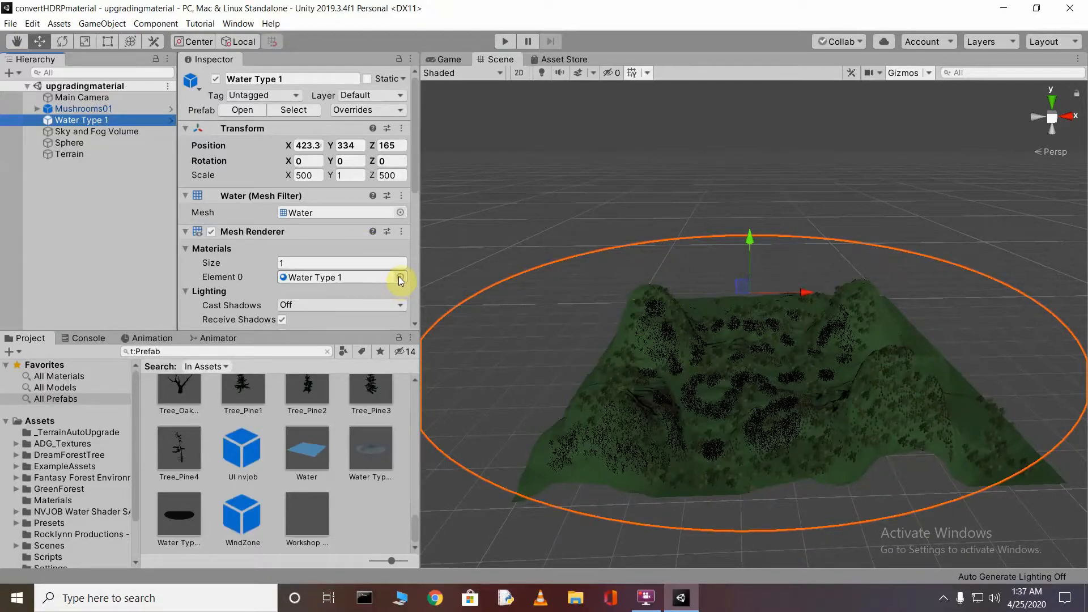
Duplicate the Water Type 1 material element in the water object's Mesh Renderer to give it a second material slot.
{"action": "scroll", "coordinate": [374, 281], "scroll_direction": "down", "scroll_amount": 8}
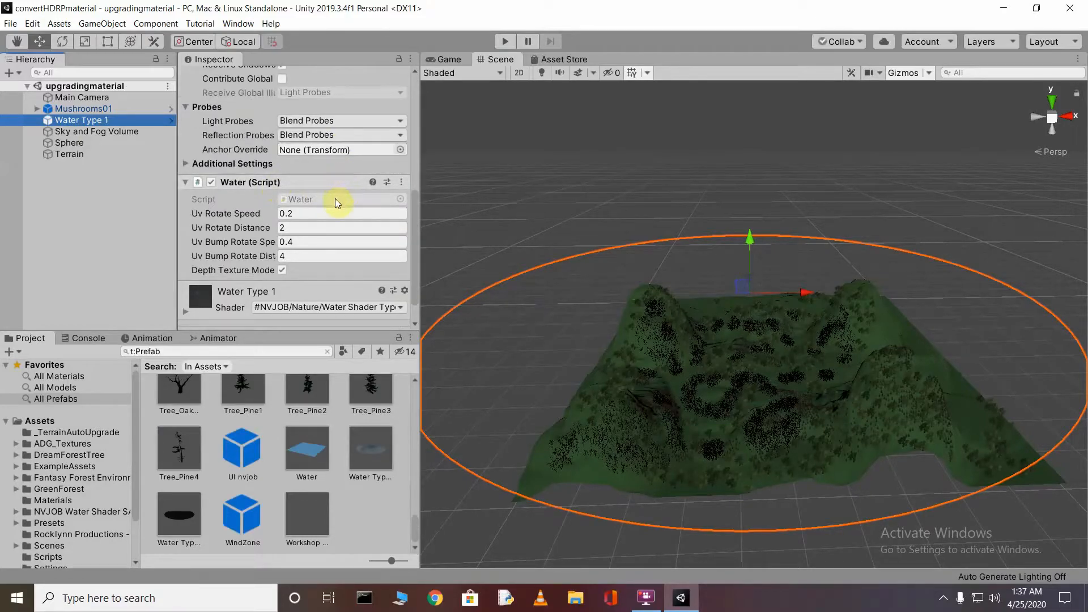
{"action": "scroll", "coordinate": [335, 220], "scroll_direction": "down", "scroll_amount": 1}
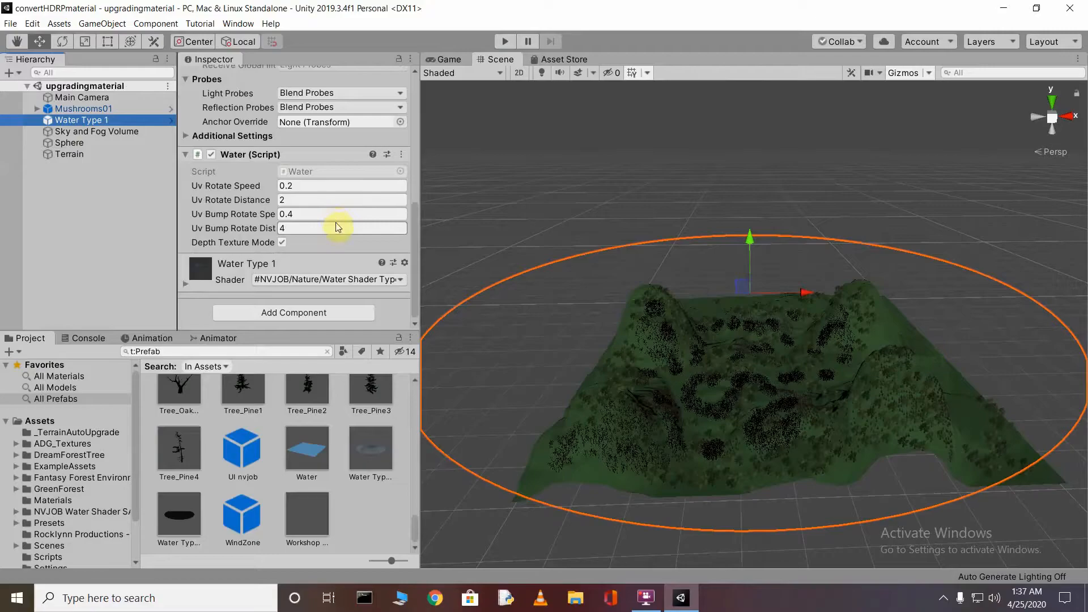
{"action": "scroll", "coordinate": [335, 222], "scroll_direction": "up", "scroll_amount": 8}
{"action": "scroll", "coordinate": [335, 254], "scroll_direction": "down", "scroll_amount": 3}
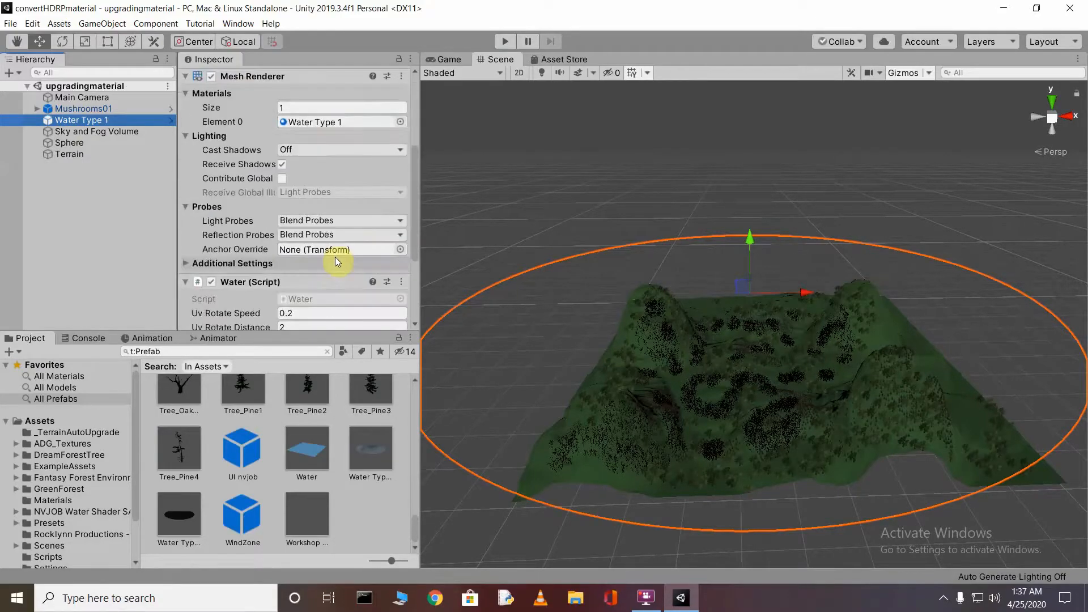
{"action": "scroll", "coordinate": [373, 190], "scroll_direction": "up", "scroll_amount": 3}
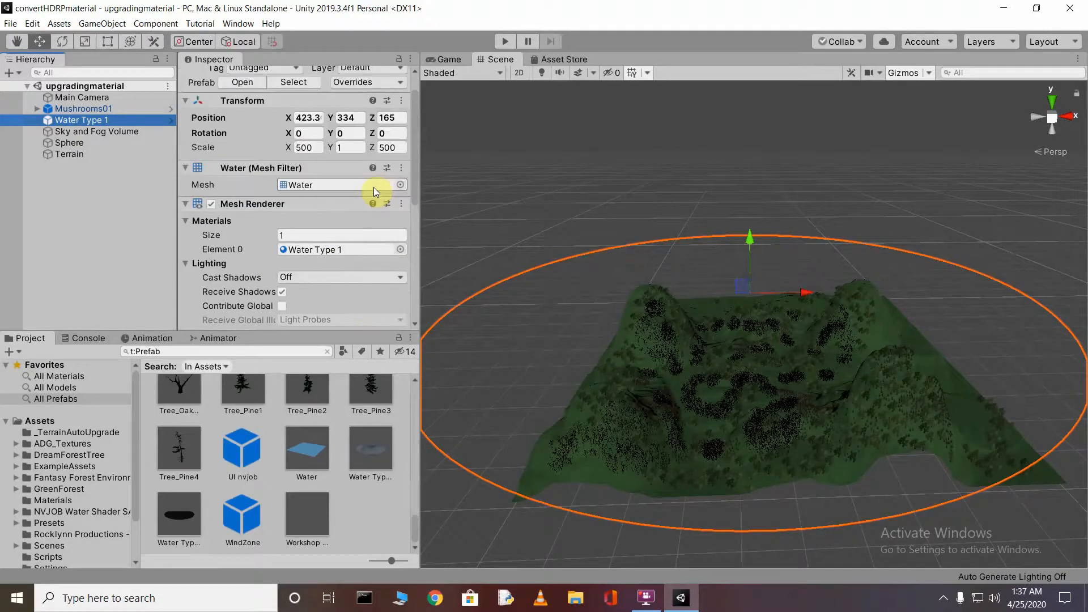
{"action": "scroll", "coordinate": [373, 187], "scroll_direction": "up", "scroll_amount": 1}
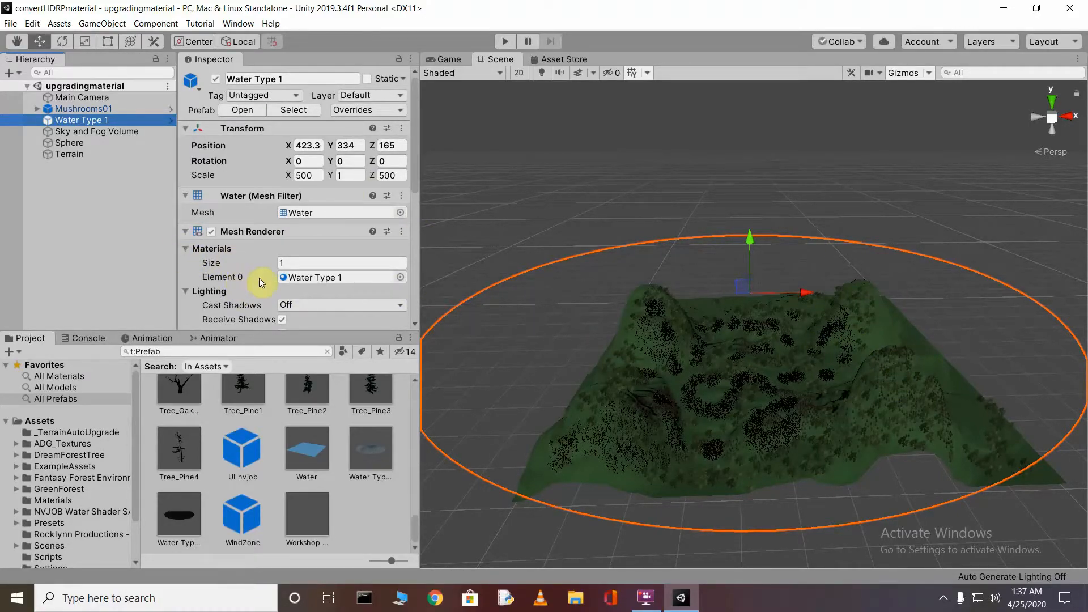
{"action": "left_click", "coordinate": [318, 277]}
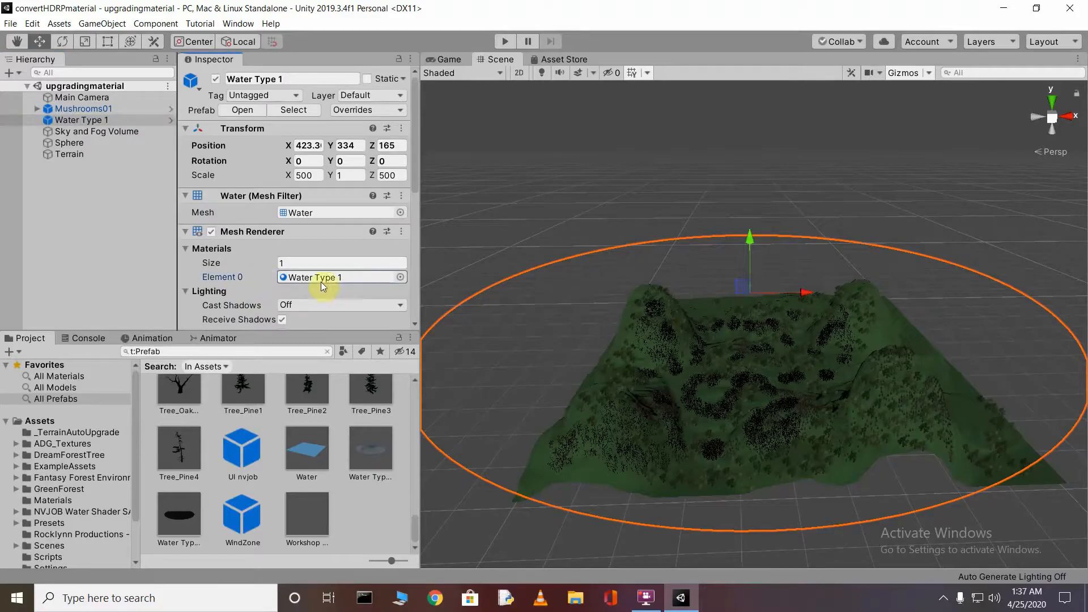
{"action": "right_click", "coordinate": [229, 278]}
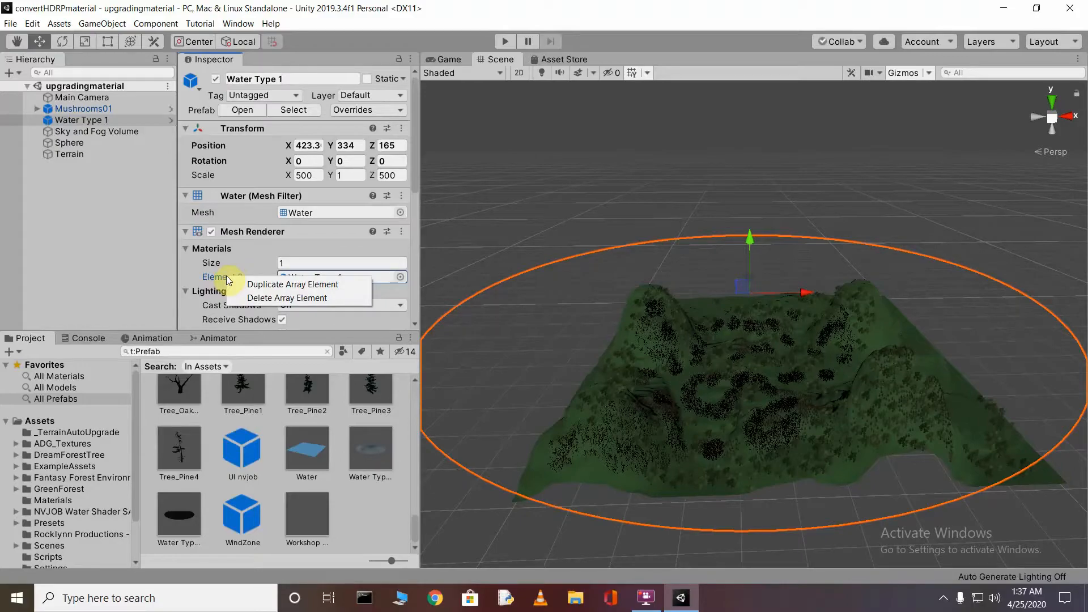
{"action": "left_click", "coordinate": [319, 285]}
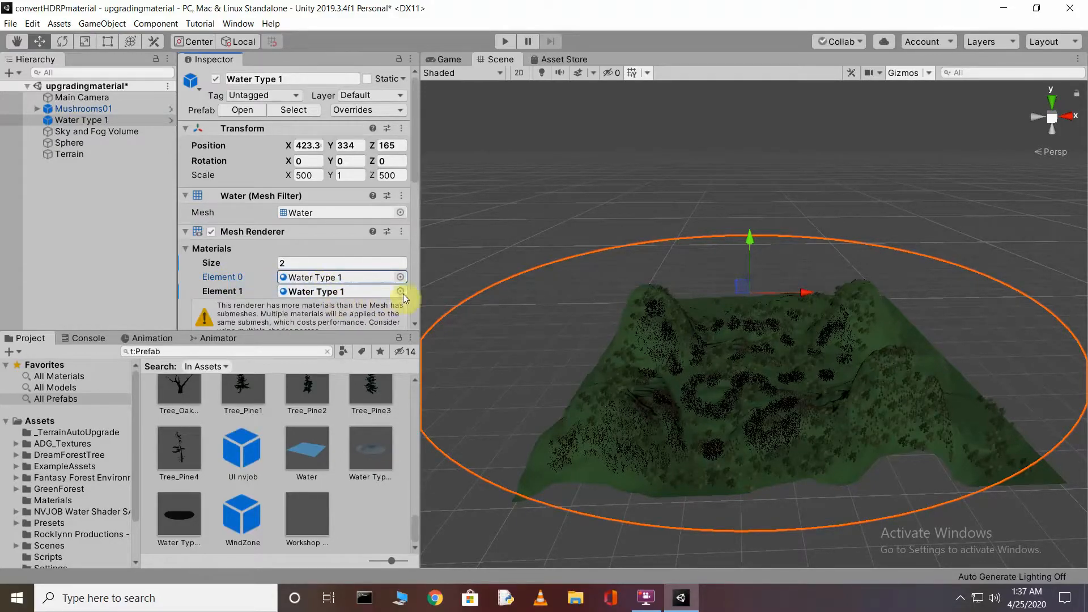
{"action": "left_click", "coordinate": [349, 291]}
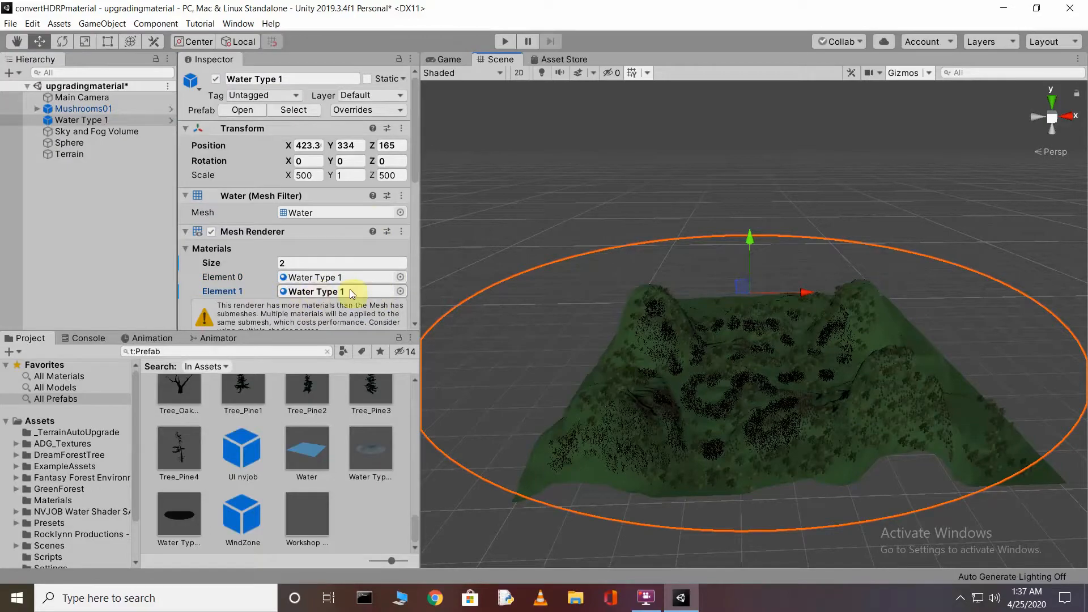
Try the Water Type 2 and Water_wave materials in the water object's Element 1 slot, and settle on Water.
{"action": "left_click", "coordinate": [401, 291]}
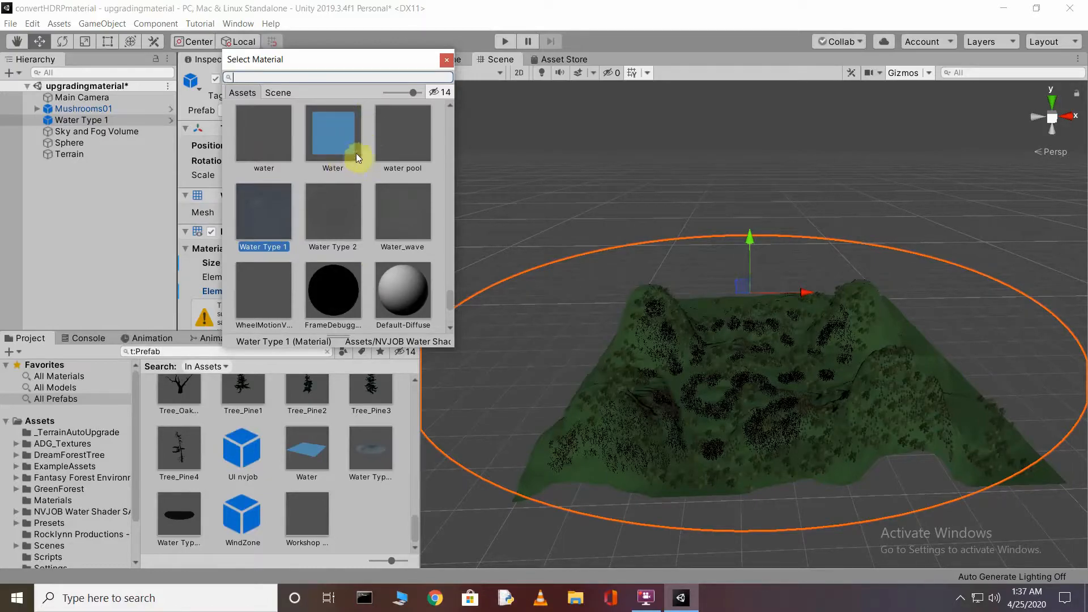
{"action": "left_click", "coordinate": [336, 199]}
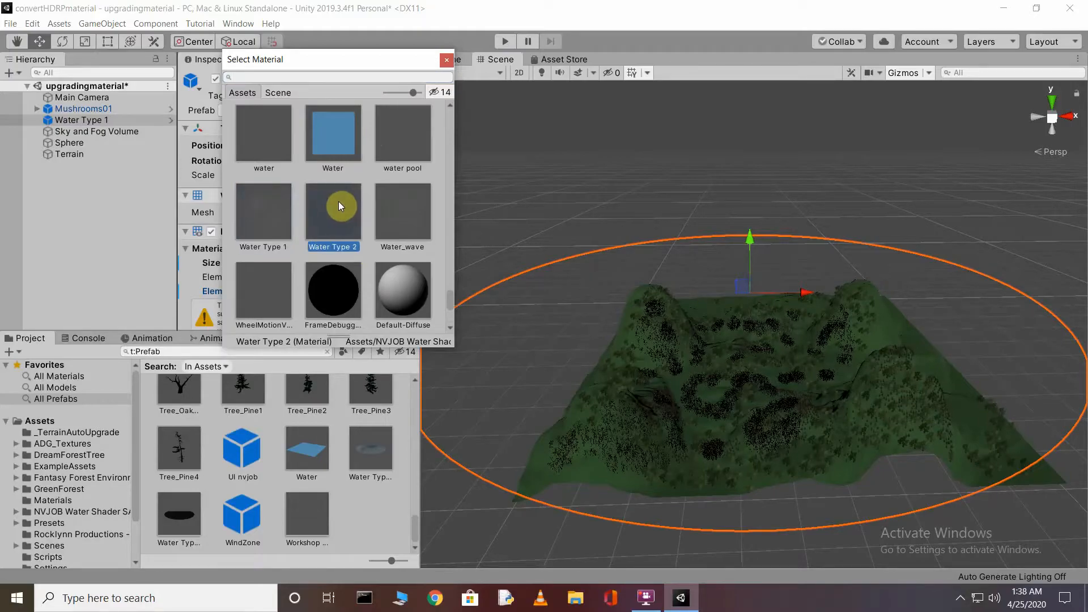
{"action": "left_click", "coordinate": [421, 221]}
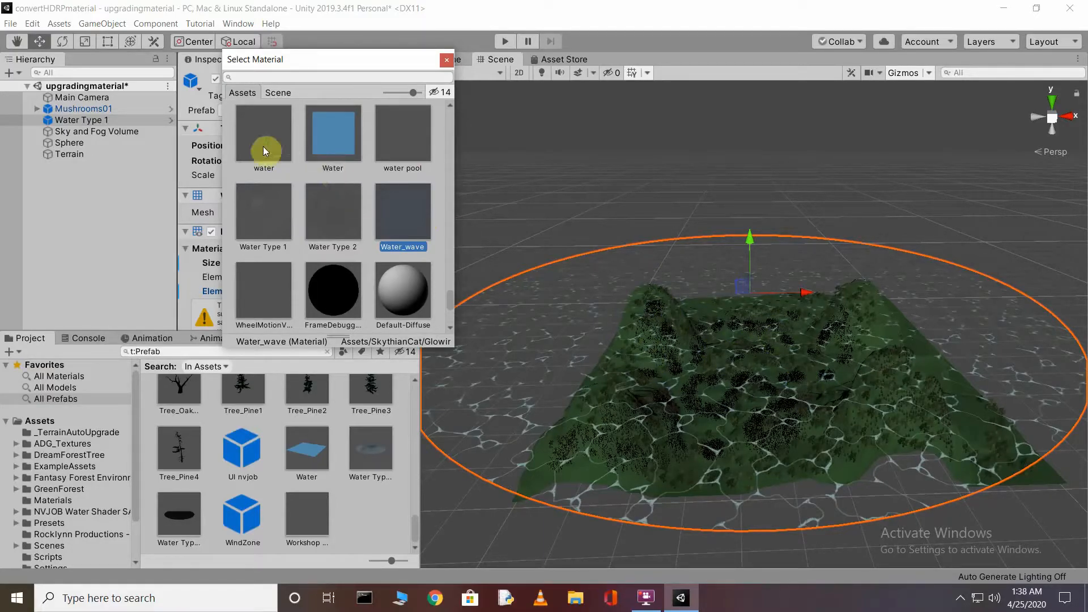
{"action": "left_click", "coordinate": [339, 141]}
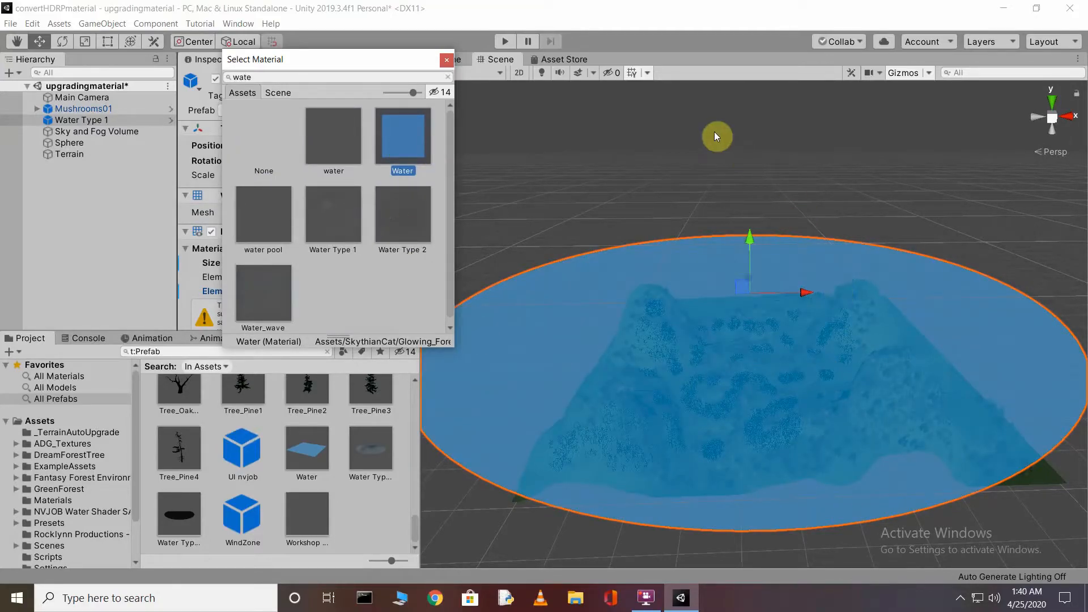
{"action": "left_click", "coordinate": [695, 119]}
Scale up the Water Type 1 disc uniformly until it extends past the terrain on all sides.
{"action": "scroll", "coordinate": [776, 262], "scroll_direction": "down", "scroll_amount": 6}
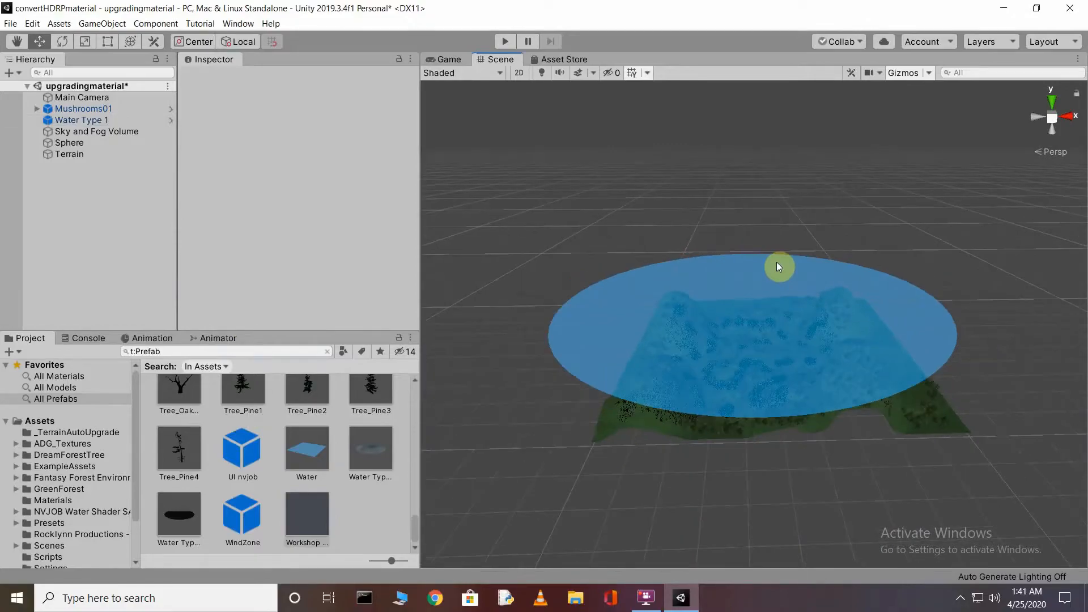
{"action": "left_click", "coordinate": [760, 287]}
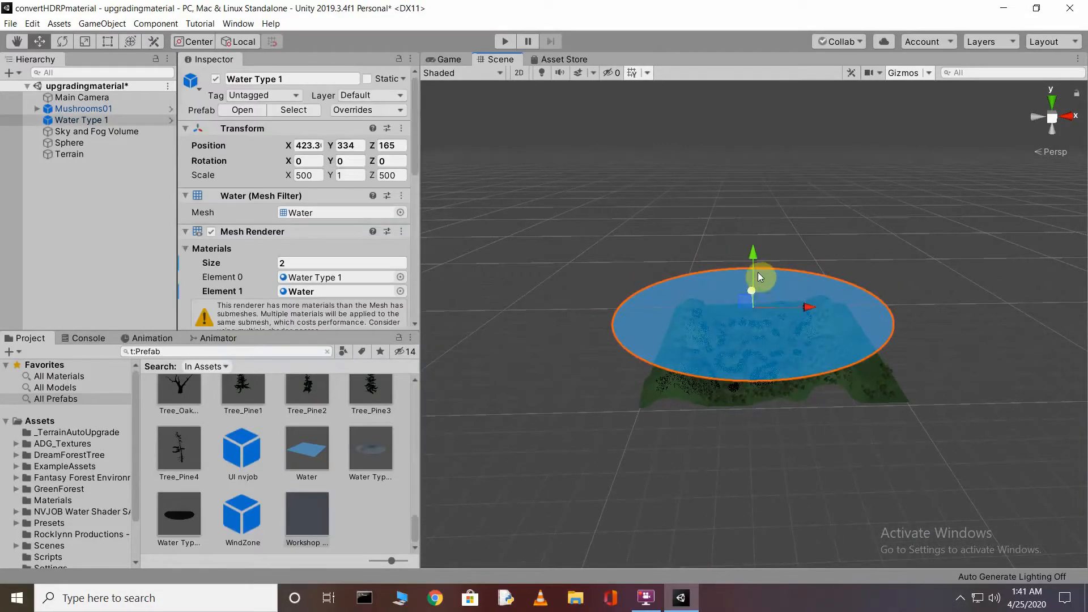
{"action": "left_click", "coordinate": [84, 42]}
{"action": "left_click_drag", "start_coordinate": [738, 297], "coordinate": [766, 320]}
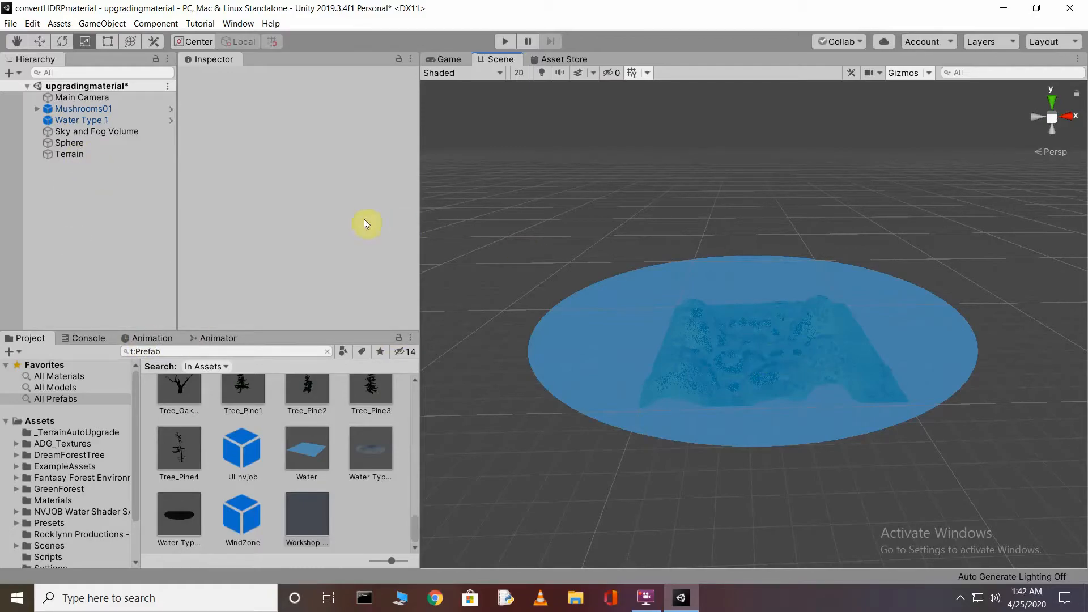
Make Mushrooms01 a child of the Terrain object and select Terrain.
{"action": "left_click", "coordinate": [73, 157]}
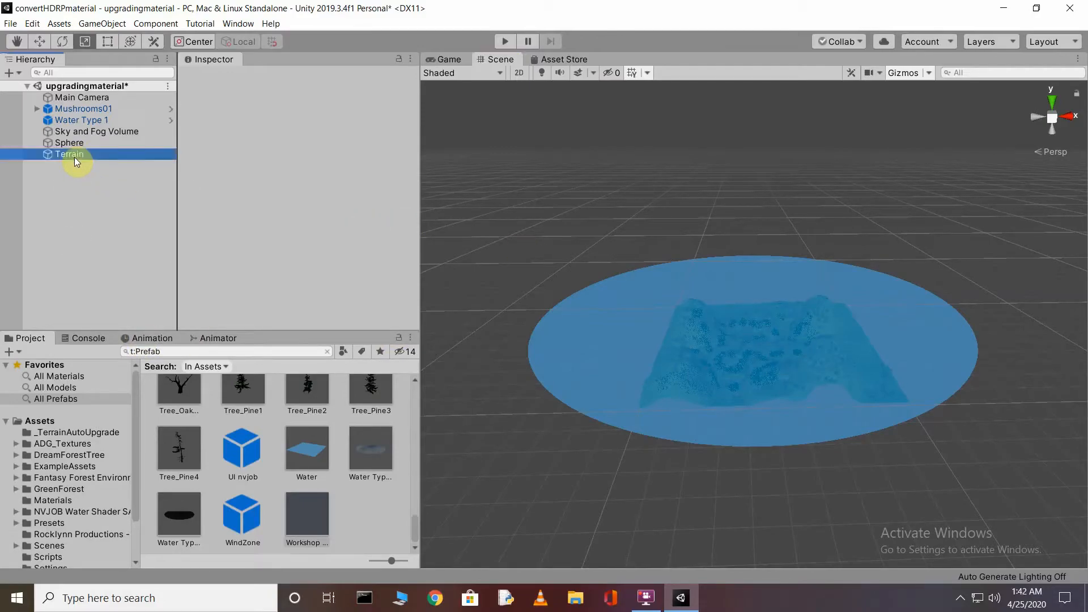
{"action": "left_click_drag", "start_coordinate": [83, 109], "coordinate": [91, 157]}
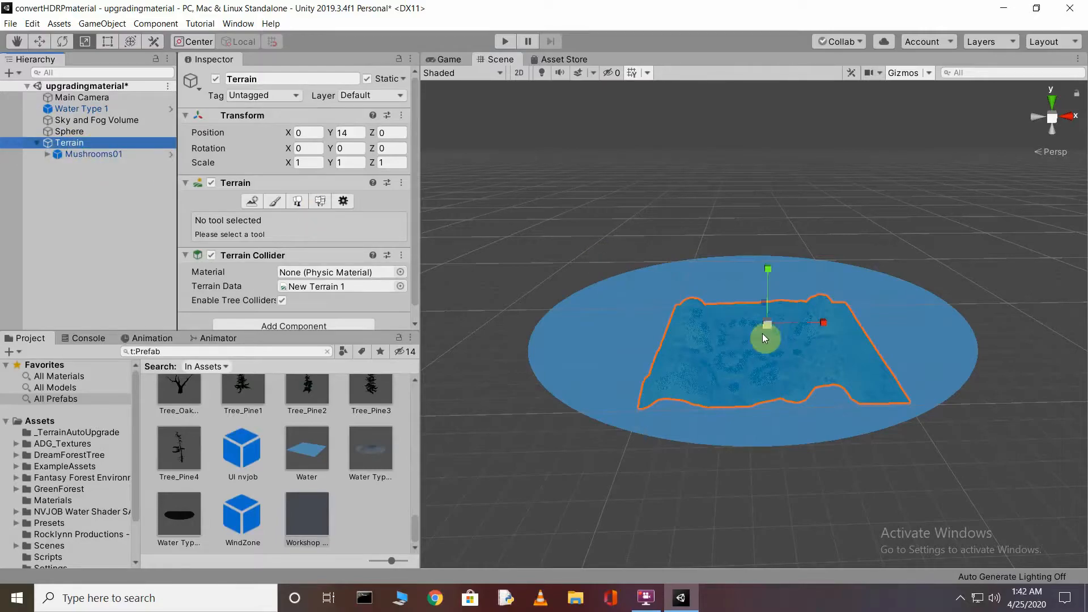
{"action": "key", "text": "F2"}
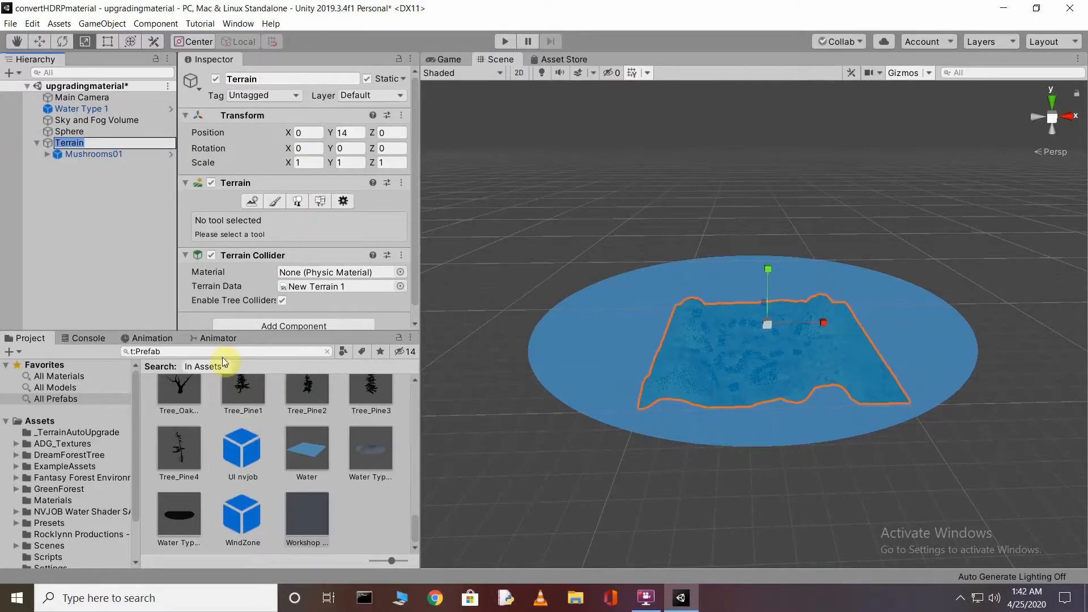
Create an animation clip for the Terrain and save it as landup.anim in the Assets folder.
{"action": "left_click", "coordinate": [160, 339]}
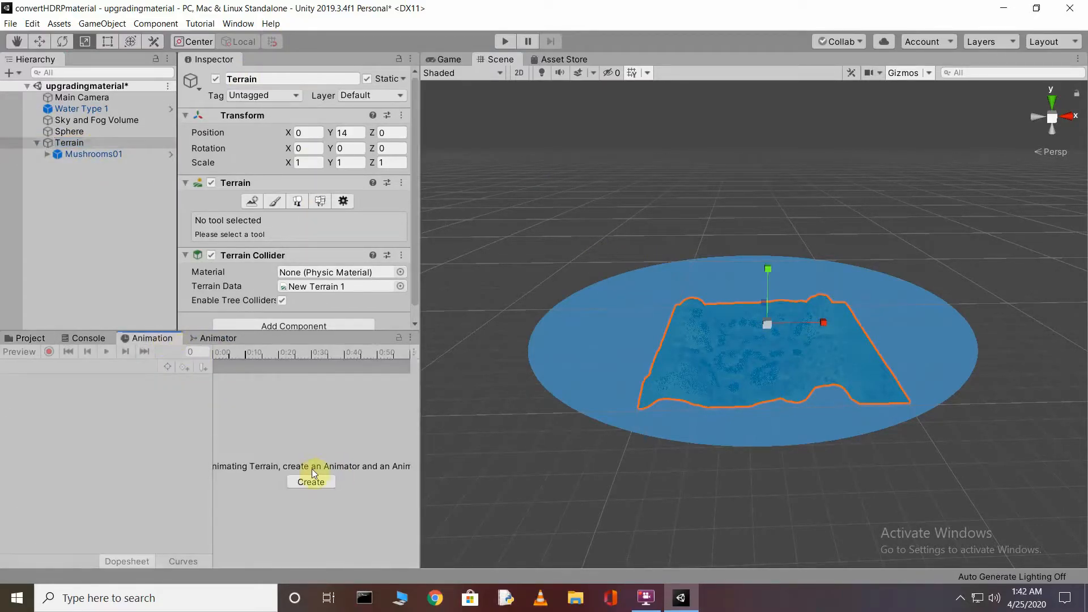
{"action": "left_click", "coordinate": [320, 485]}
{"action": "left_click", "coordinate": [158, 295]}
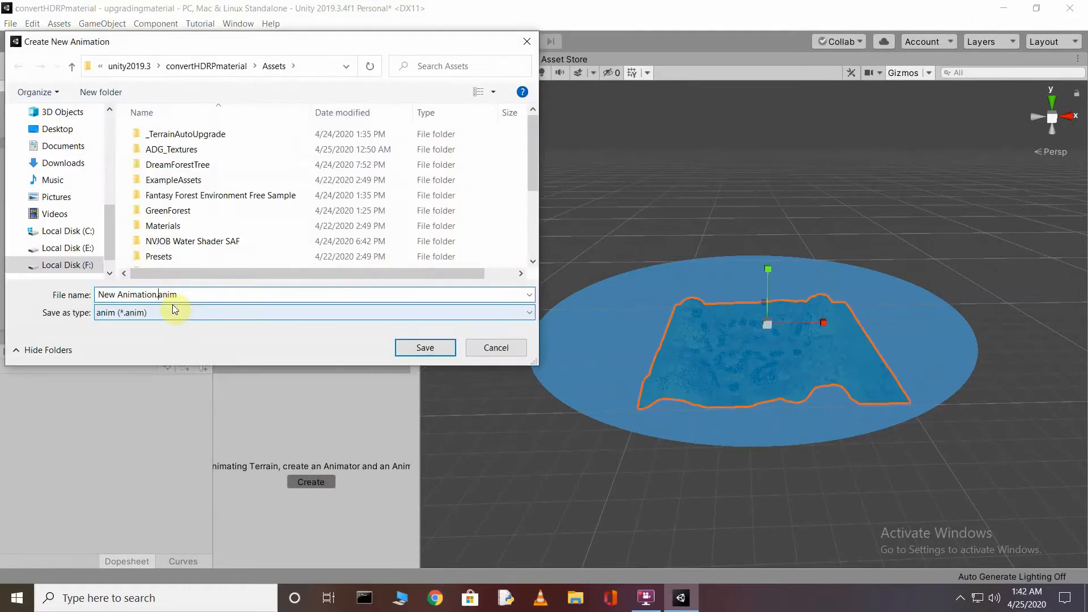
{"action": "key", "text": "BackSpace"}
{"action": "key", "text": "BackSpace"}
{"action": "key", "text": "BackSpace"}
{"action": "key", "text": "BackSpace"}
{"action": "key", "text": "BackSpace"}
{"action": "key", "text": "BackSpace"}
{"action": "key", "text": "BackSpace"}
{"action": "key", "text": "BackSpace"}
{"action": "key", "text": "BackSpace"}
{"action": "key", "text": "BackSpace"}
{"action": "key", "text": "BackSpace"}
{"action": "key", "text": "BackSpace"}
{"action": "key", "text": "BackSpace"}
{"action": "type", "text": "landuo"}
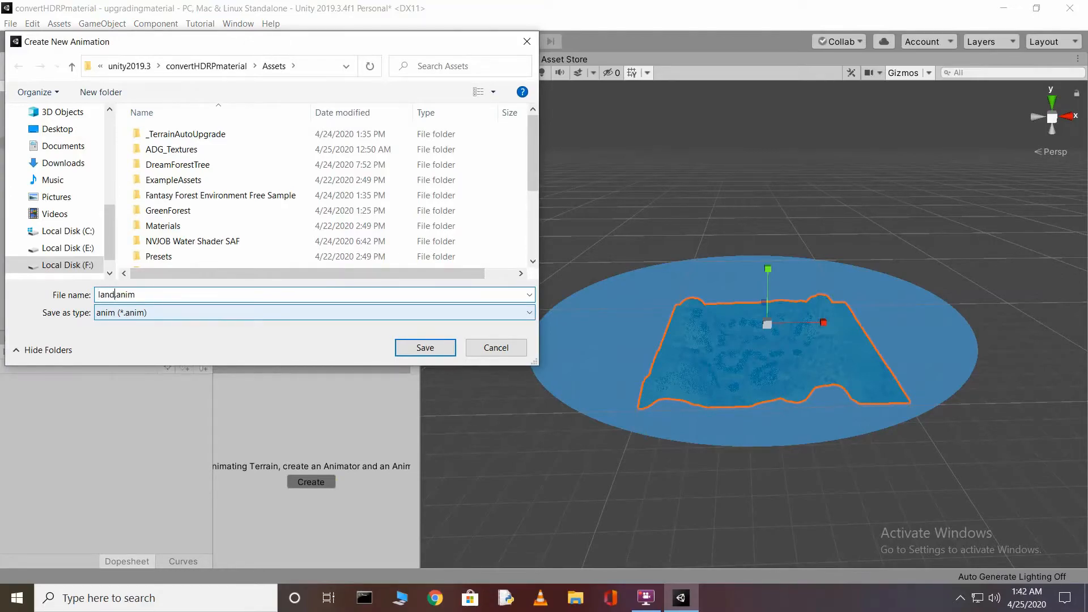
{"action": "key", "text": "BackSpace"}
{"action": "type", "text": "p"}
{"action": "left_click", "coordinate": [419, 351]}
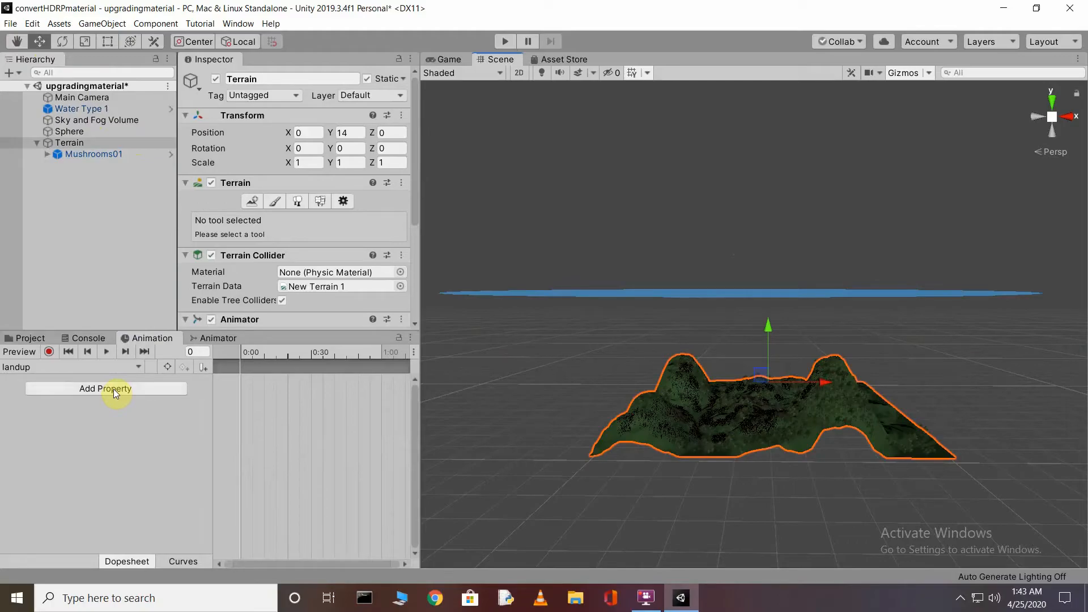
Add the Terrain's Transform Position as an animated property of the landup clip.
{"action": "left_click", "coordinate": [113, 387]}
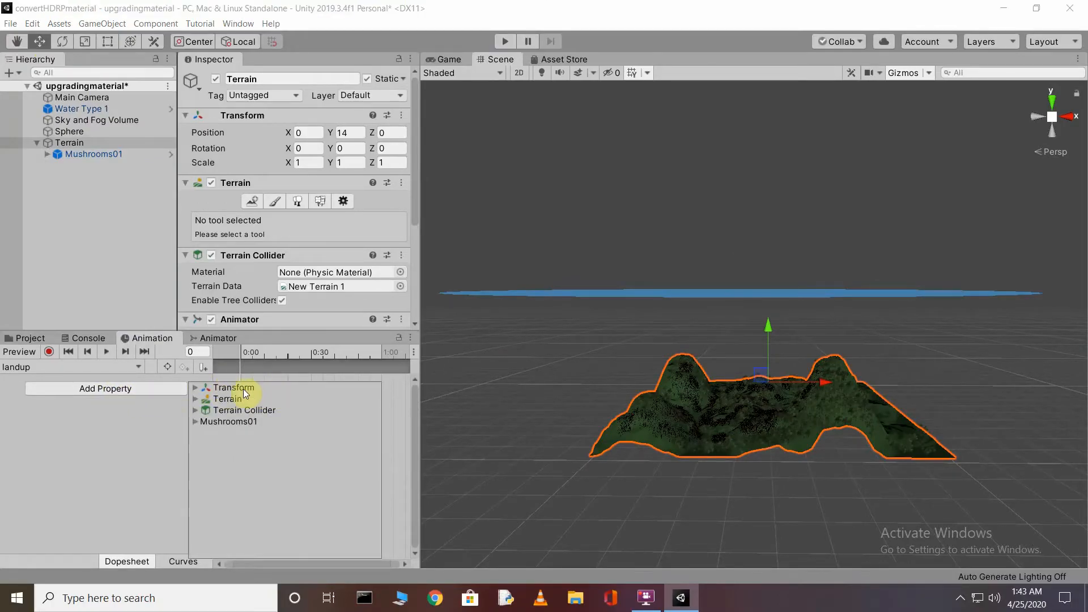
{"action": "left_click", "coordinate": [229, 387]}
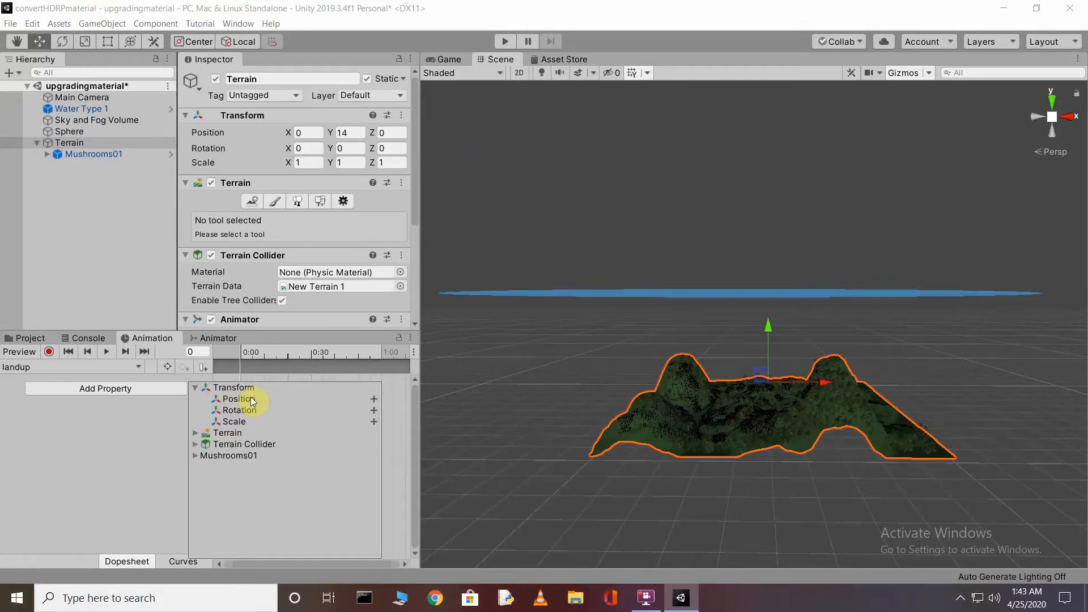
{"action": "left_click", "coordinate": [250, 397]}
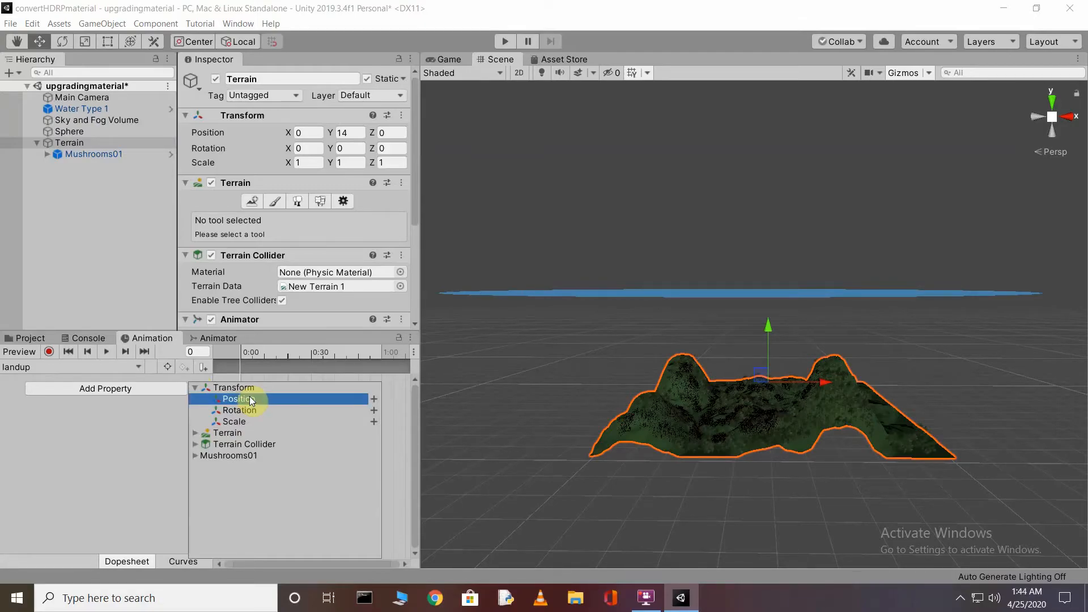
{"action": "left_click", "coordinate": [374, 399]}
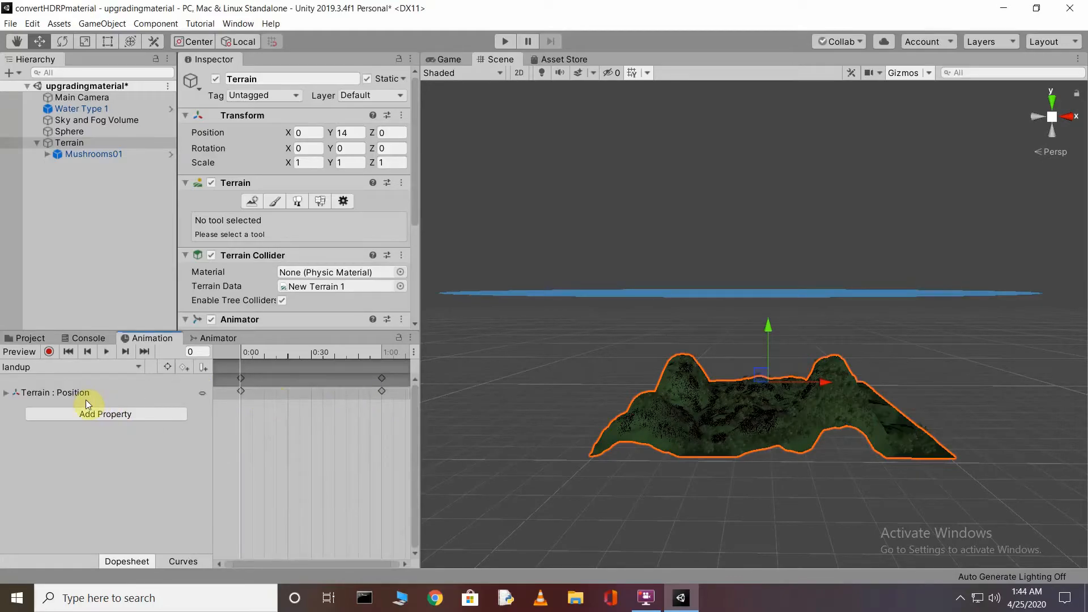
Record a position keyframe at frame 60 with the terrain raised above the water to Y 453, and preview the clip.
{"action": "left_click", "coordinate": [382, 349]}
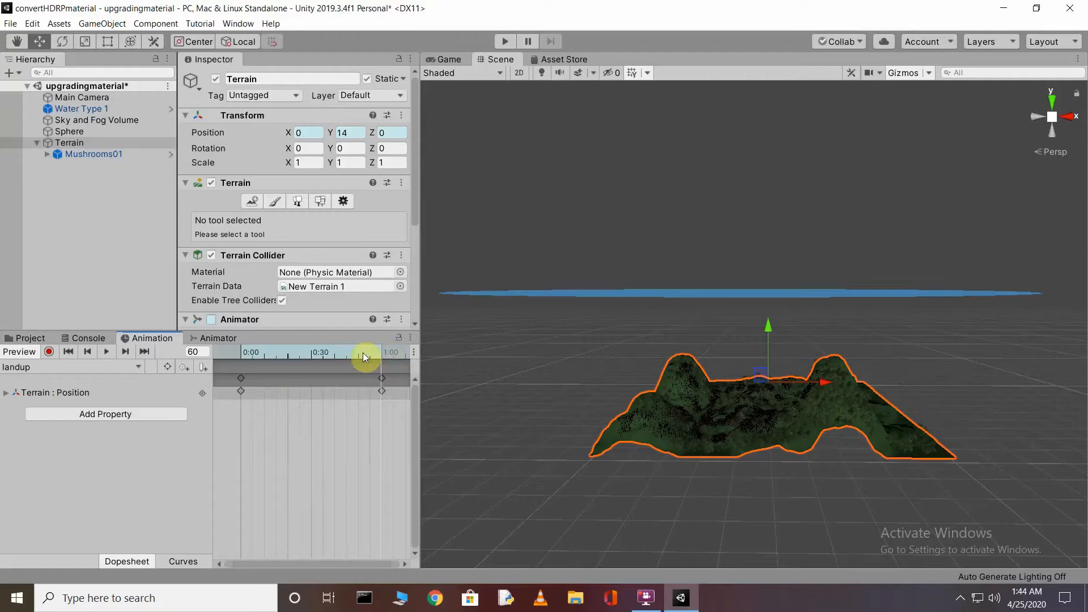
{"action": "left_click", "coordinate": [49, 352]}
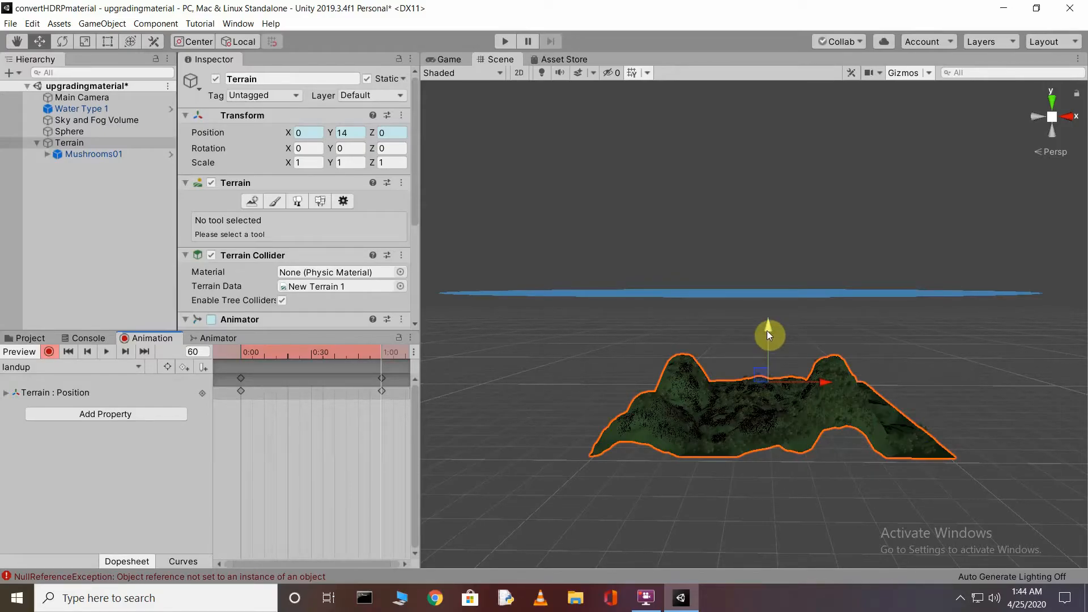
{"action": "left_click_drag", "start_coordinate": [768, 330], "coordinate": [769, 212]}
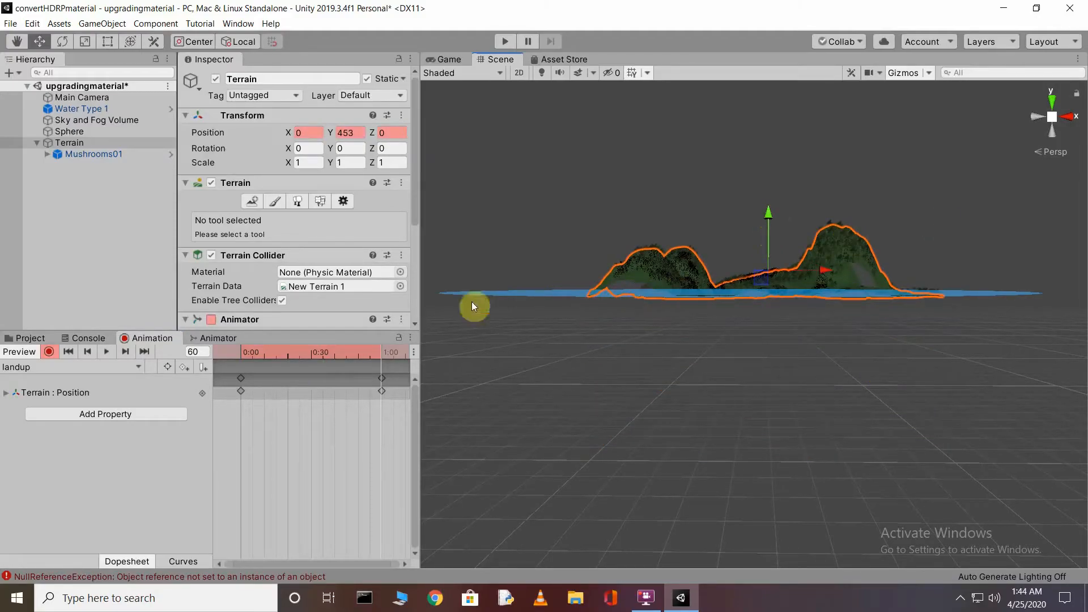
{"action": "left_click", "coordinate": [51, 353]}
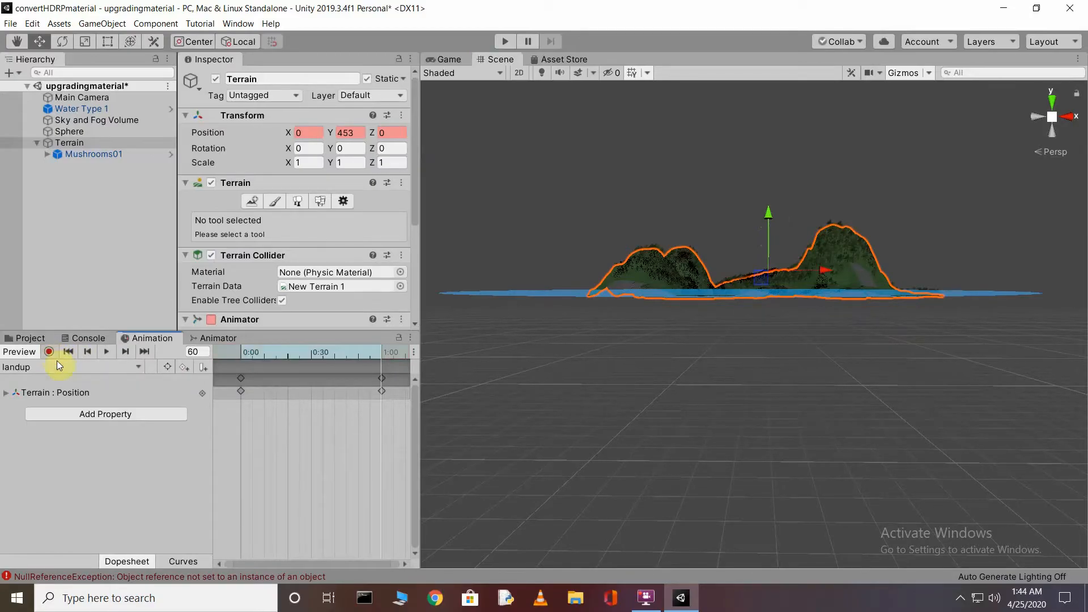
{"action": "left_click", "coordinate": [108, 351]}
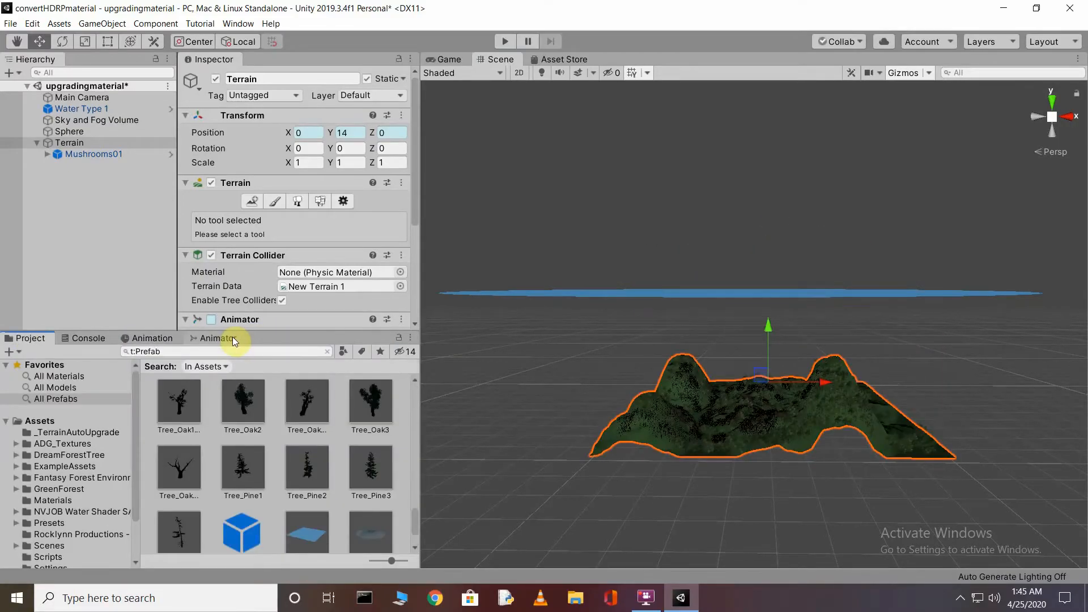
Show the terrain's Animator state graph with more room and move the landup state clear of Any State.
{"action": "left_click", "coordinate": [232, 340]}
{"action": "scroll", "coordinate": [356, 510], "scroll_direction": "up", "scroll_amount": 5}
{"action": "left_click_drag", "start_coordinate": [420, 417], "coordinate": [512, 409]}
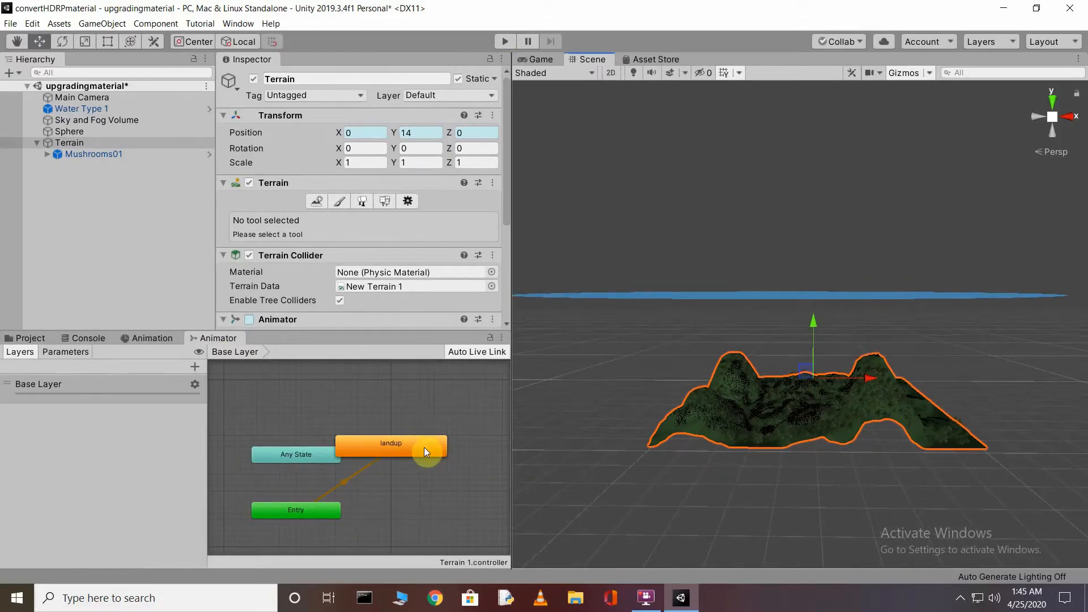
{"action": "left_click_drag", "start_coordinate": [453, 444], "coordinate": [468, 438]}
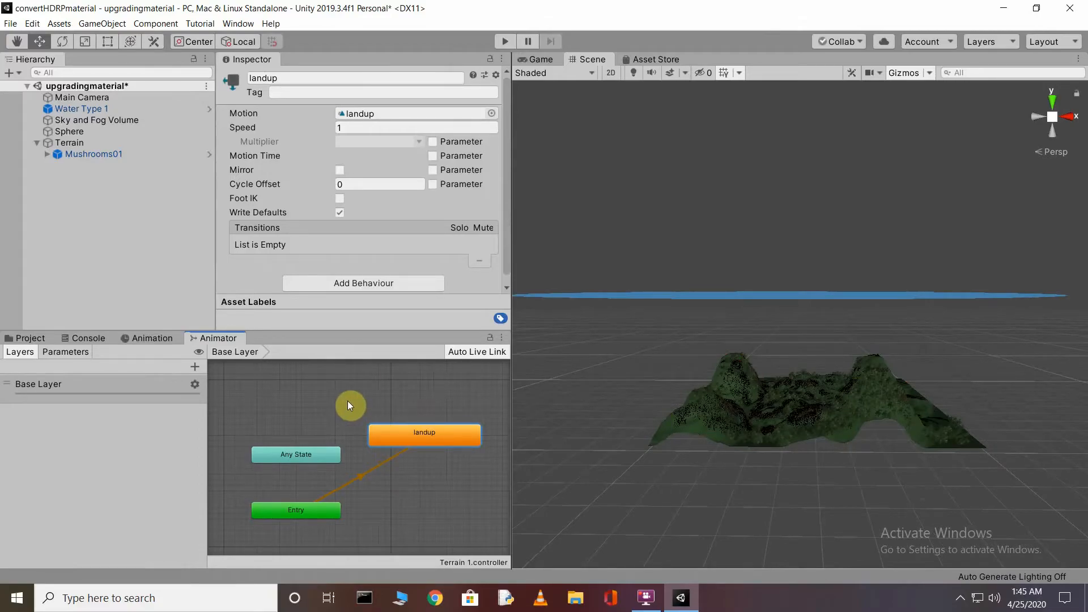
{"action": "left_click", "coordinate": [496, 374]}
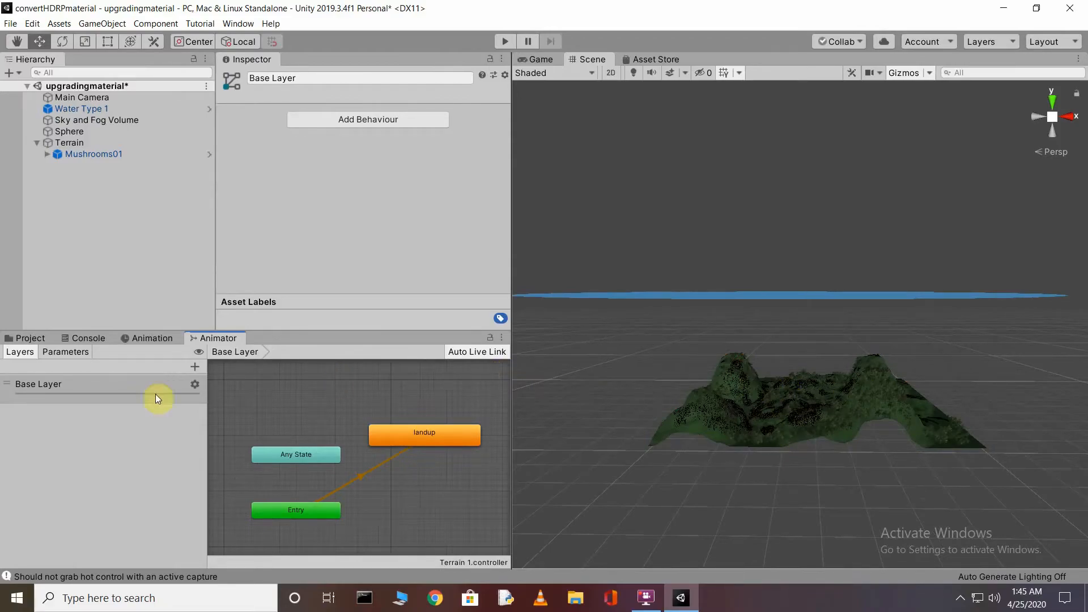
Create a second animation clip for the Terrain named landidle and check it in the clip list.
{"action": "left_click", "coordinate": [155, 338]}
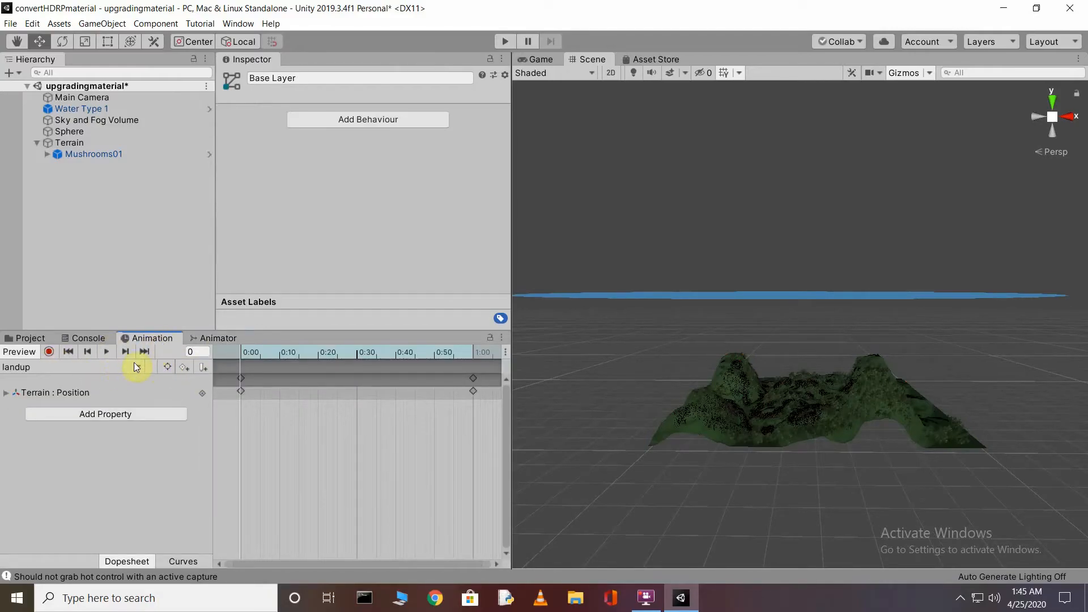
{"action": "left_click", "coordinate": [134, 366]}
{"action": "left_click", "coordinate": [69, 399]}
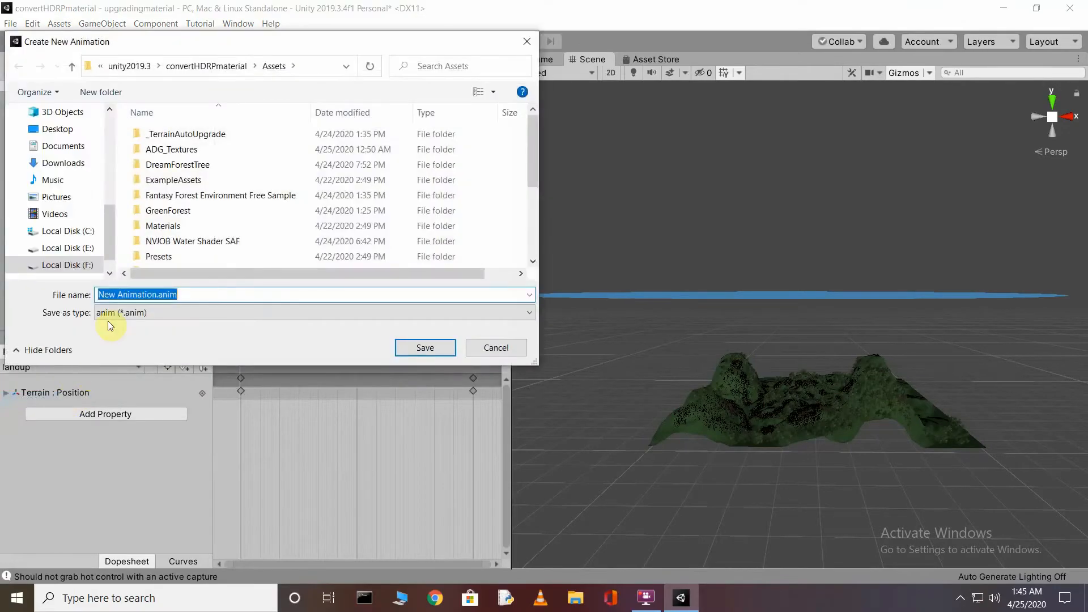
{"action": "left_click", "coordinate": [152, 294]}
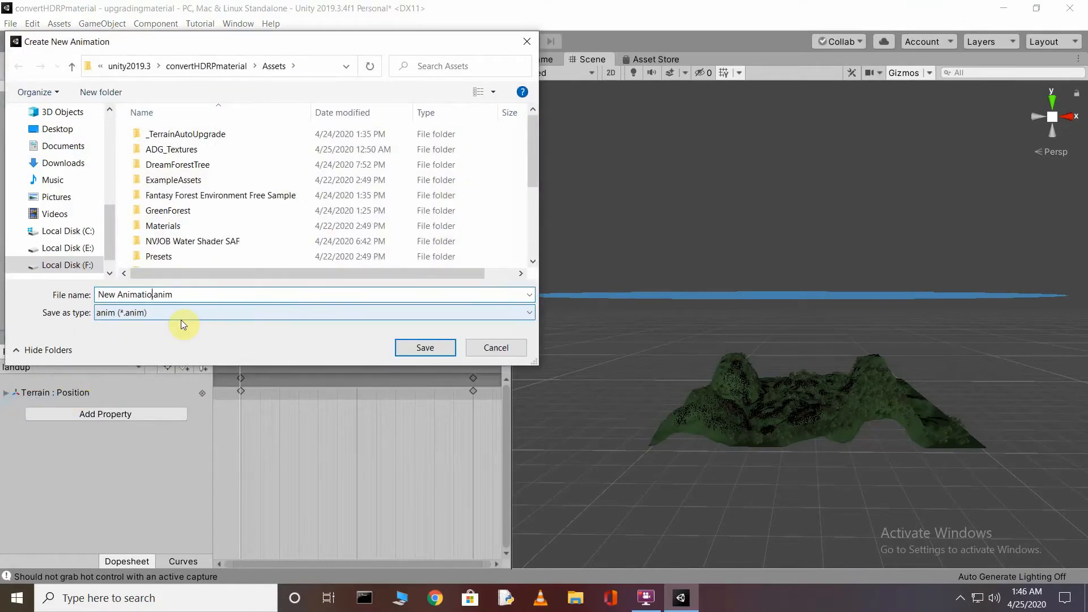
{"action": "key", "text": "ctrl+a"}
{"action": "type", "text": "landidle"}
{"action": "key", "text": "Return"}
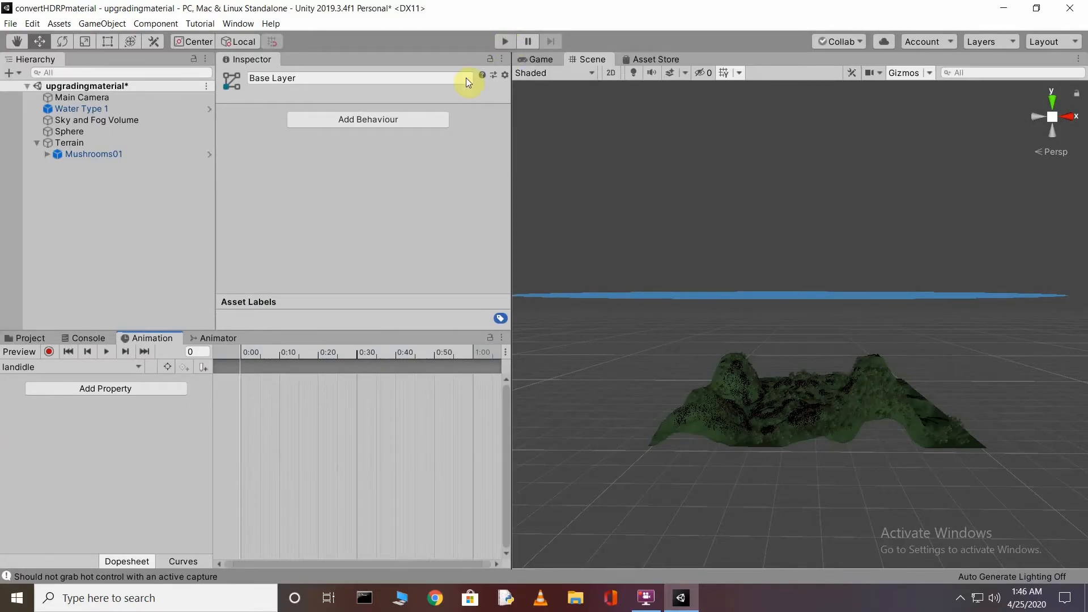
{"action": "left_click", "coordinate": [138, 366]}
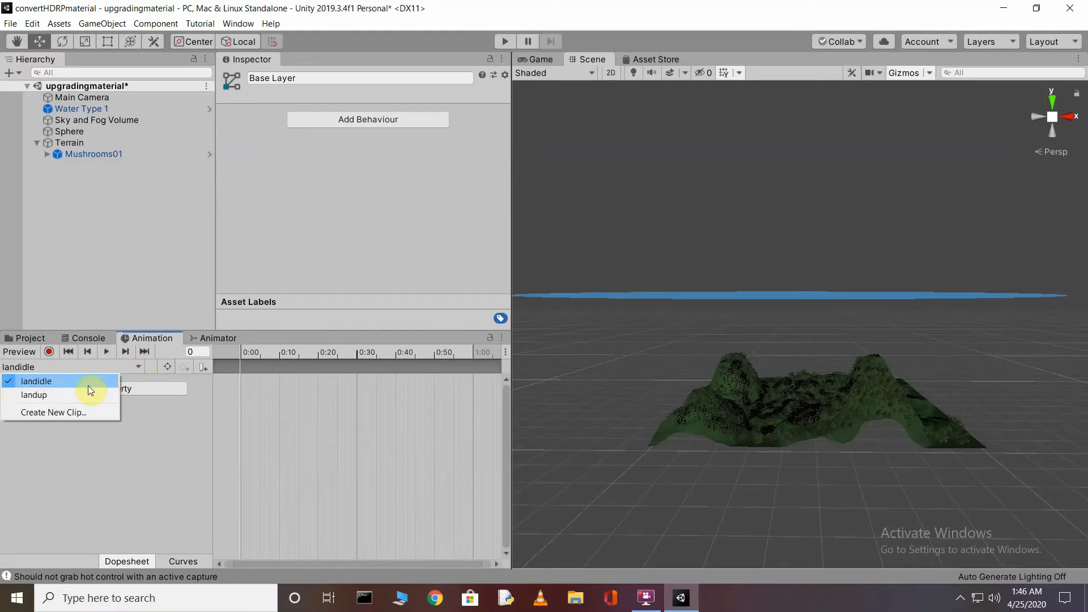
{"action": "left_click", "coordinate": [172, 439]}
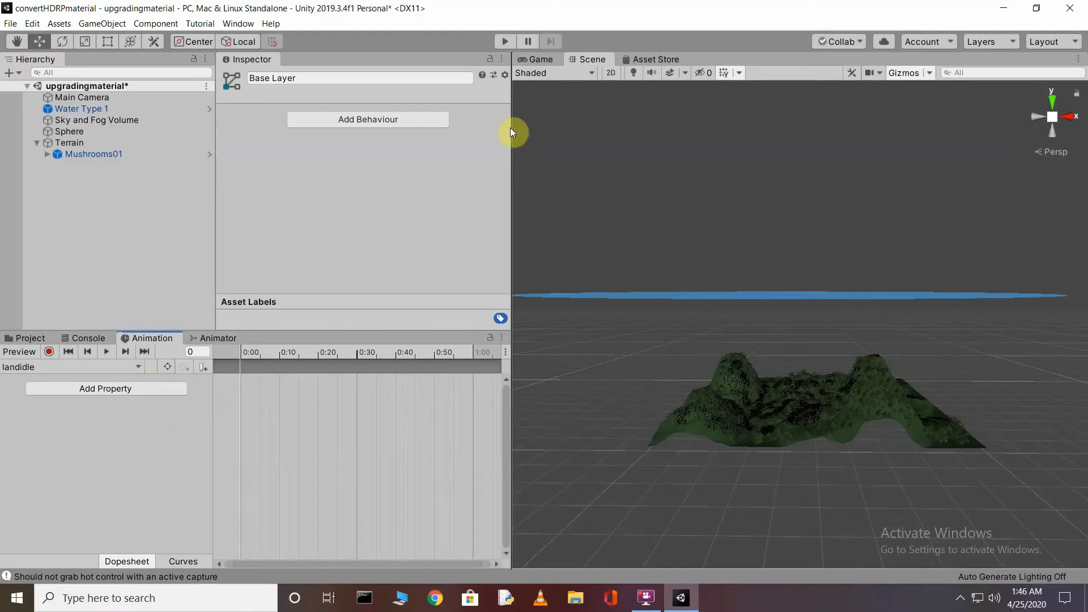
Run the scene in play mode, pause it and examine the animated terrain against the water up close.
{"action": "left_click", "coordinate": [506, 40]}
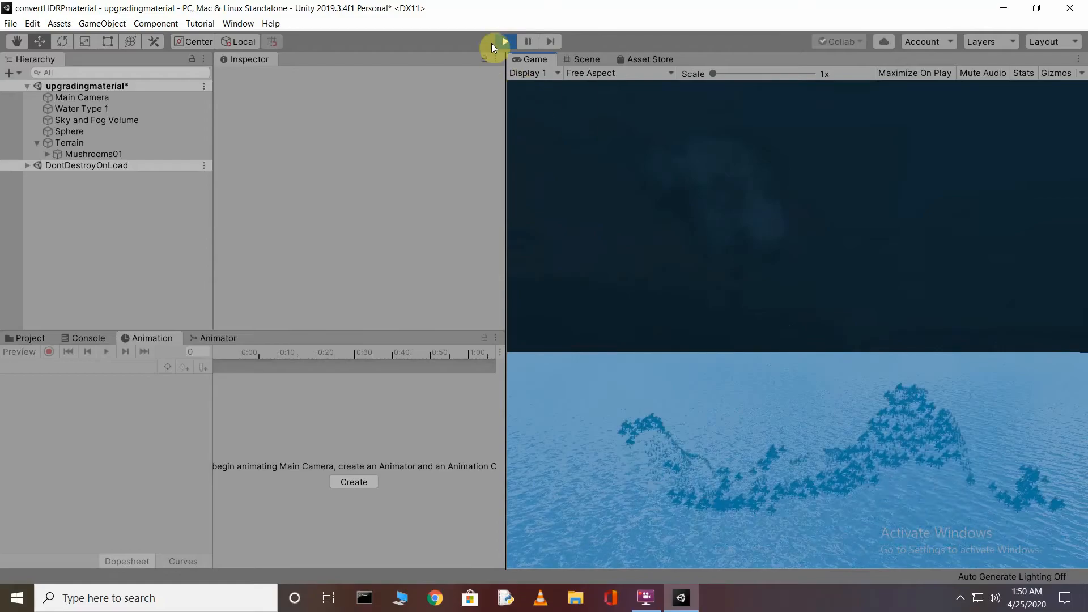
{"action": "left_click", "coordinate": [529, 42]}
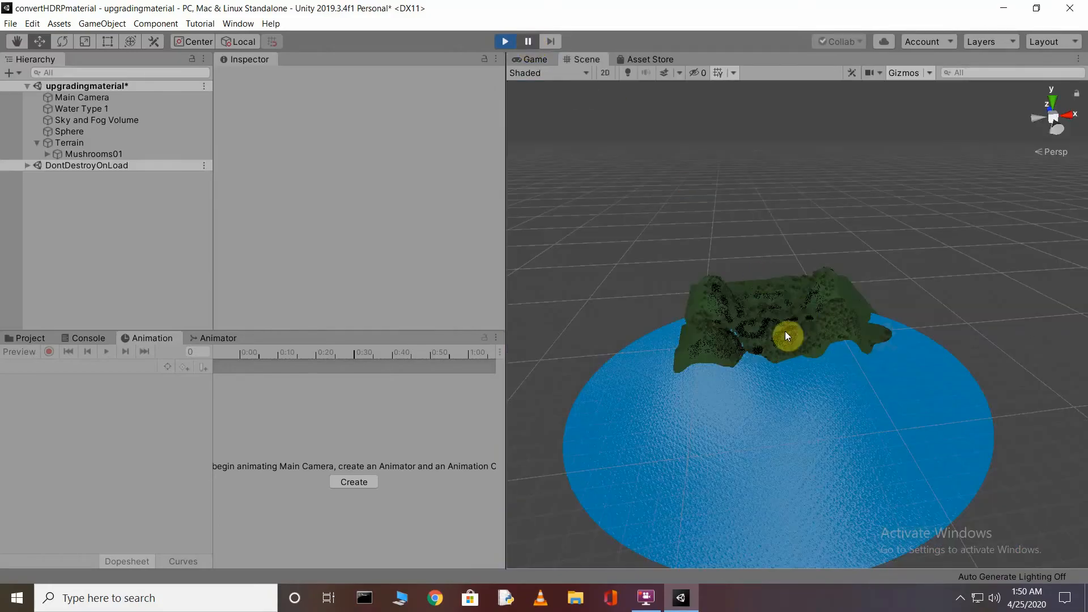
{"action": "scroll", "coordinate": [804, 329], "scroll_direction": "up", "scroll_amount": 3}
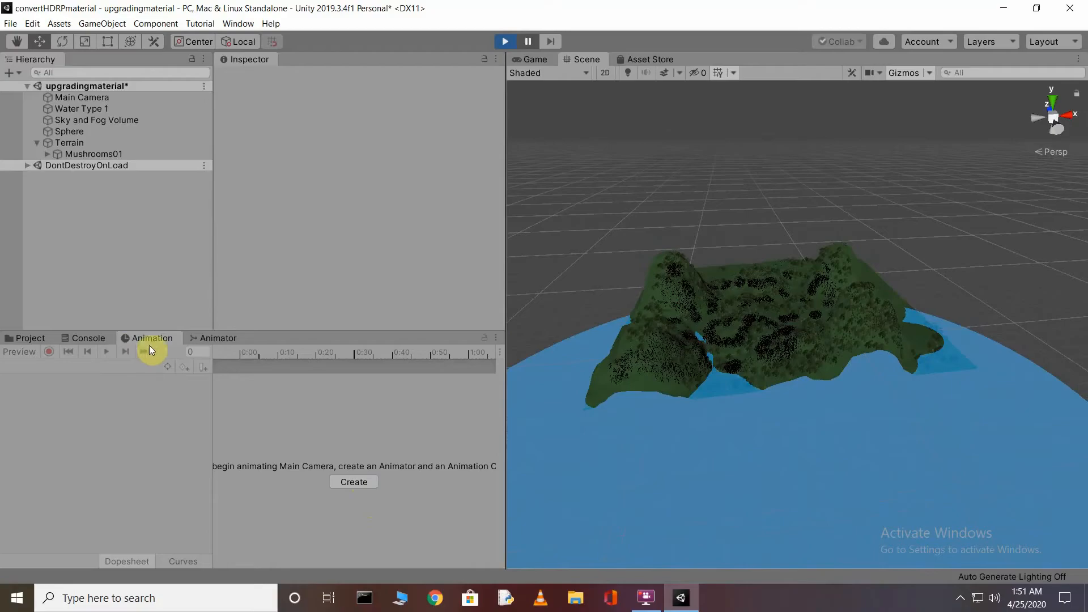
Add the Terrain's Position property to the landidle clip, holding Y 450.56 from frame 0 to frame 60, and leave recording mode off.
{"action": "left_click", "coordinate": [766, 342]}
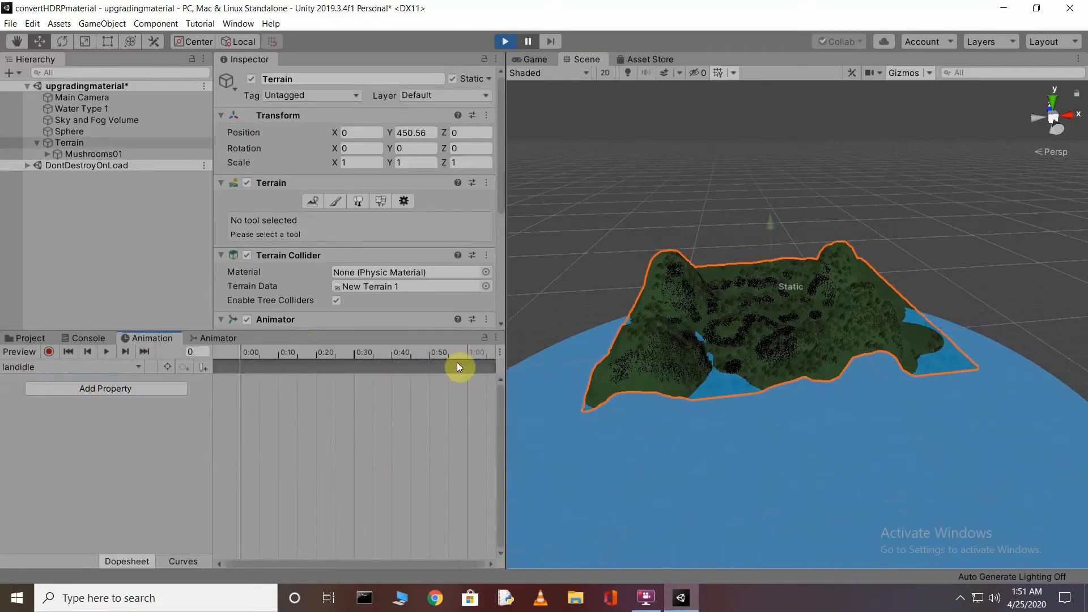
{"action": "left_click", "coordinate": [466, 350]}
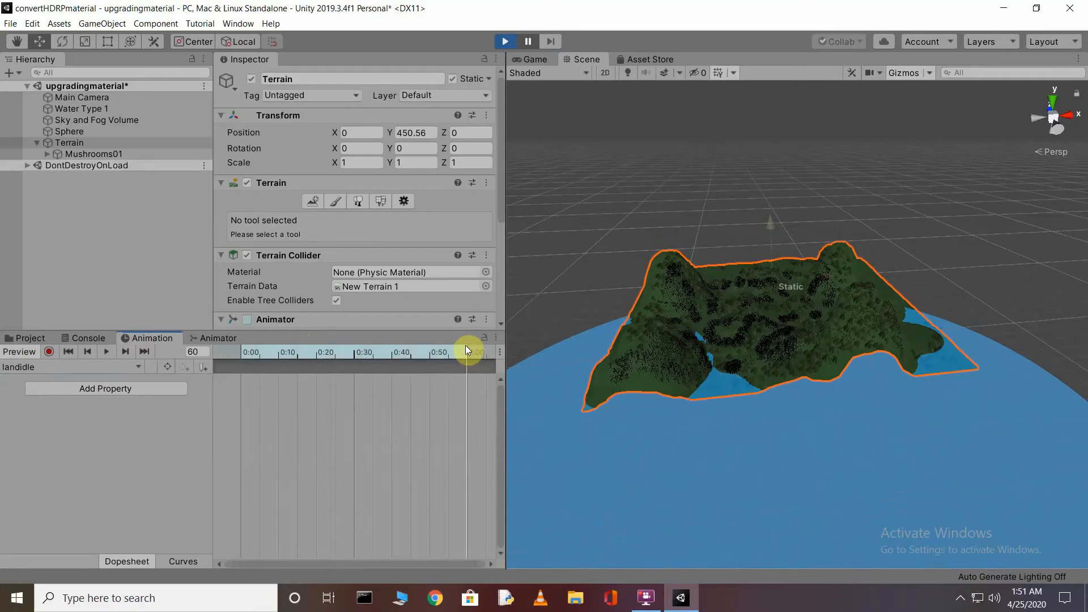
{"action": "left_click", "coordinate": [110, 389]}
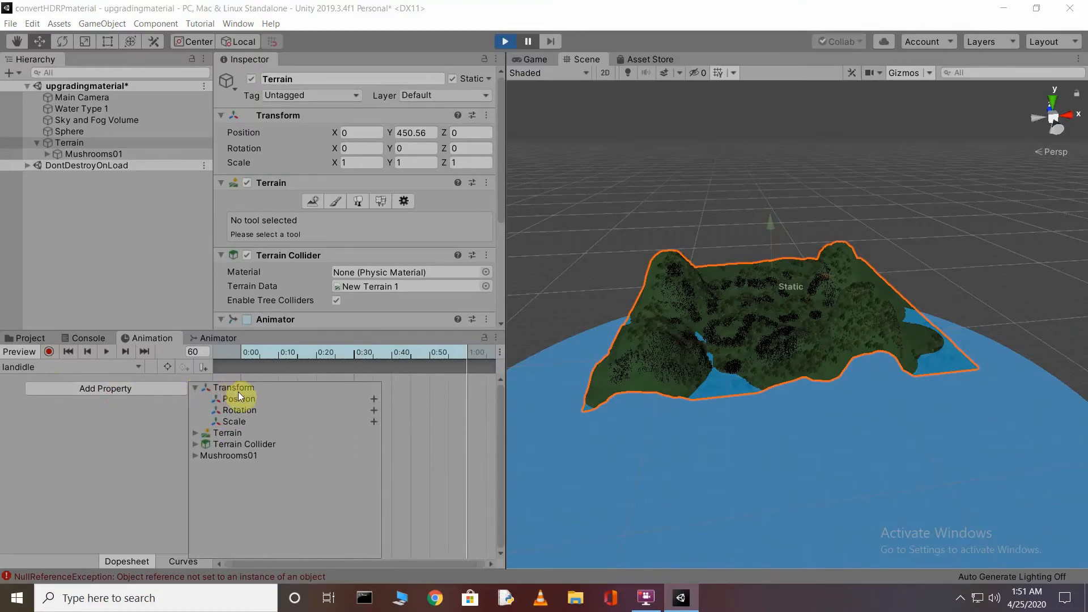
{"action": "left_click", "coordinate": [247, 400]}
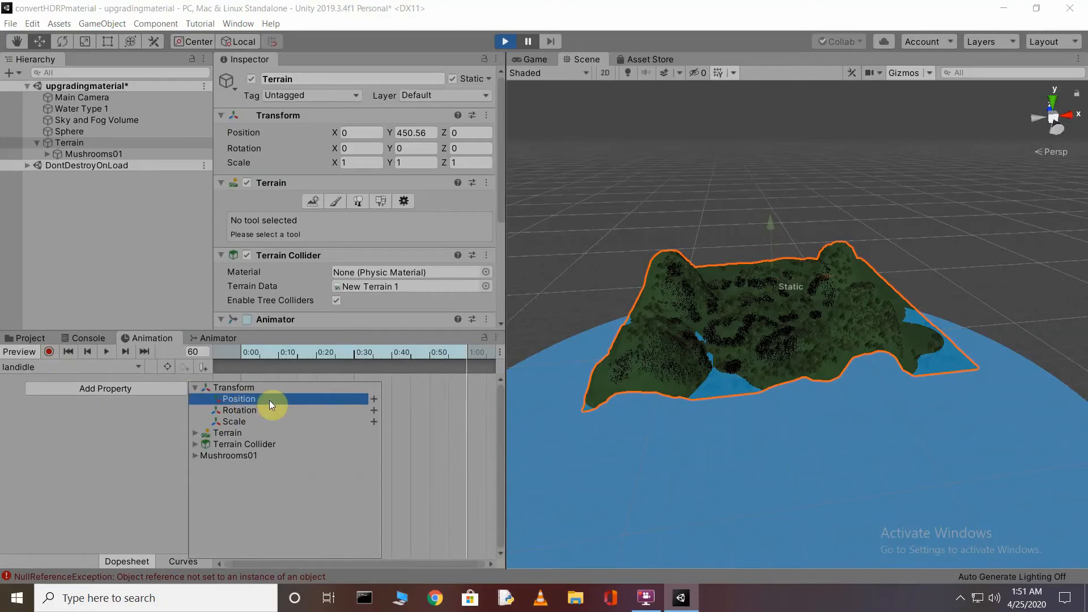
{"action": "left_click", "coordinate": [374, 399]}
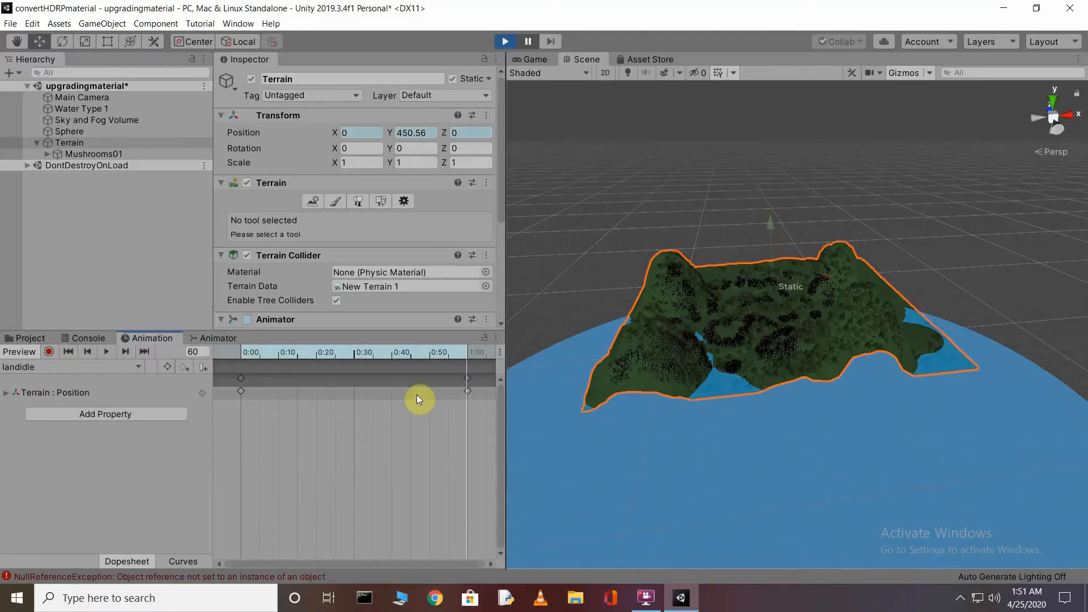
{"action": "left_click", "coordinate": [49, 352]}
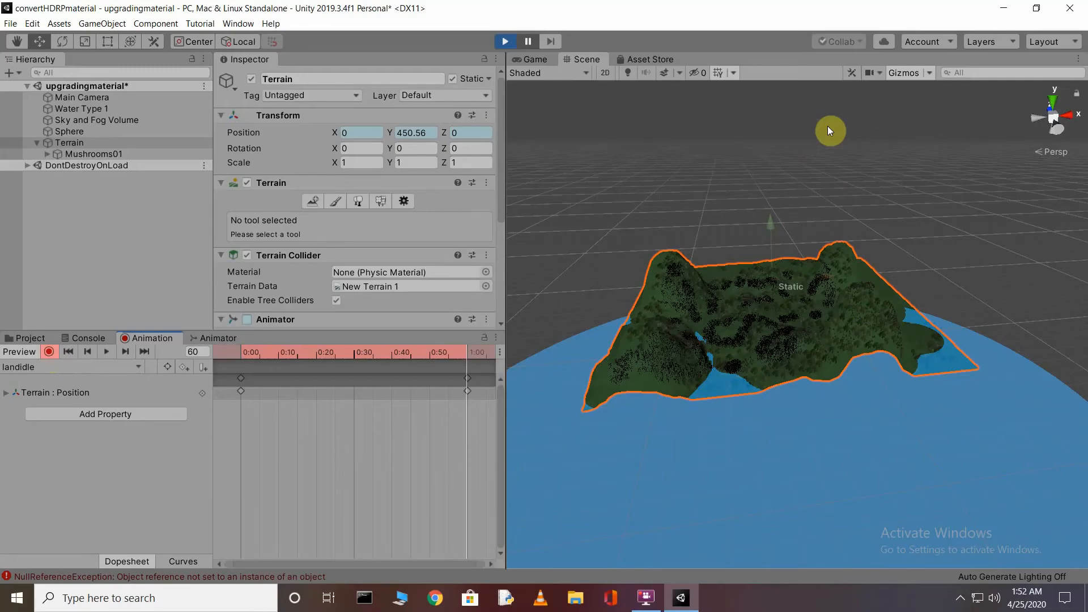
{"action": "left_click", "coordinate": [49, 351]}
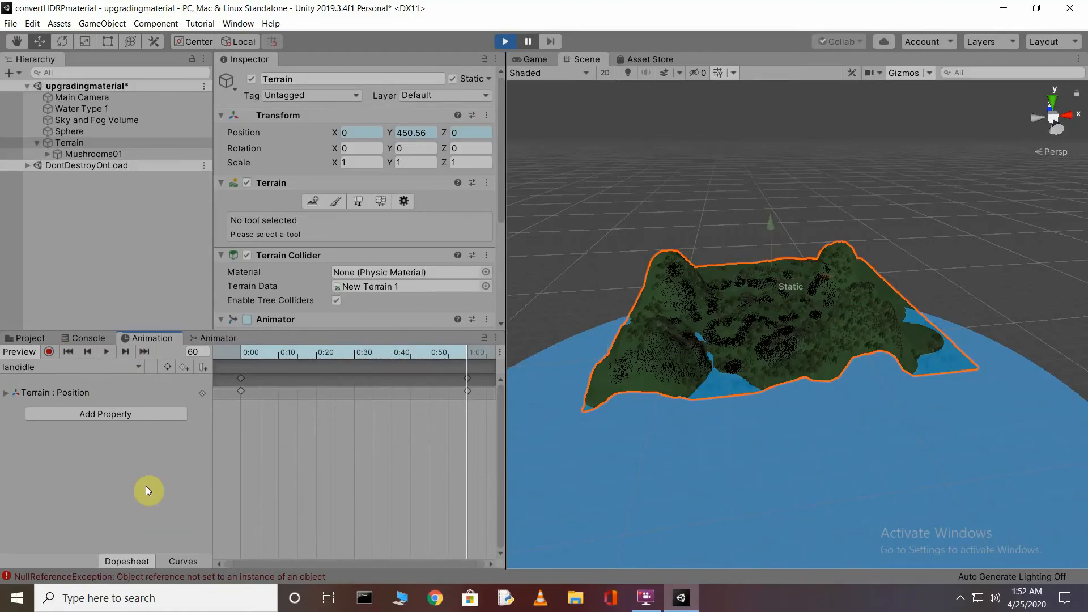
Arrange the Terrain's Animator graph with landup directly above landidle, linked by a transition from landup to landidle.
{"action": "left_click", "coordinate": [216, 338]}
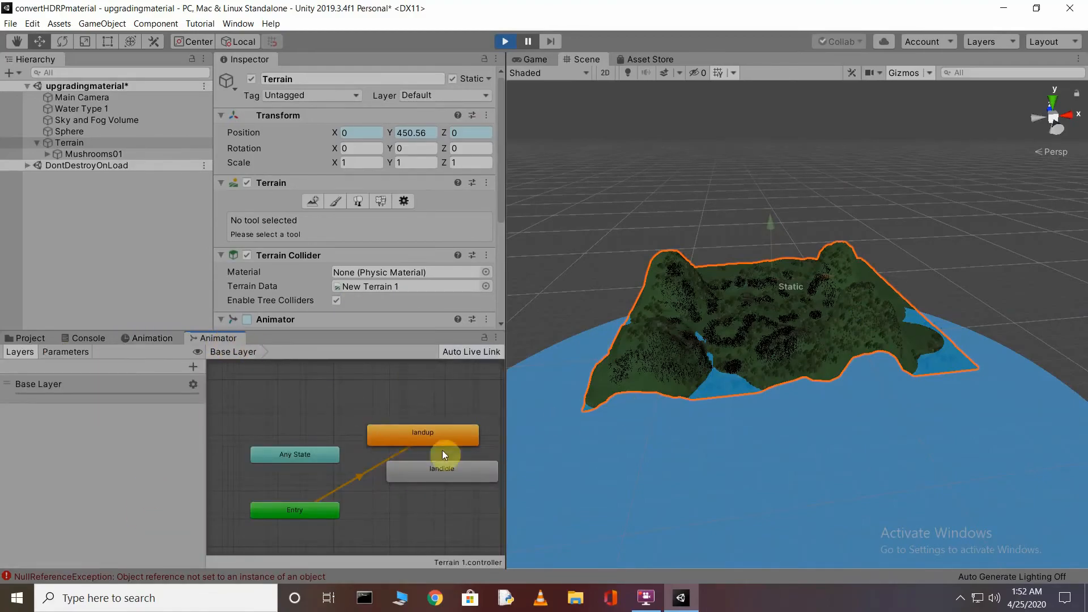
{"action": "mouse_move", "coordinate": [429, 487]}
{"action": "left_mouse_down"}
{"action": "mouse_move", "coordinate": [420, 507]}
{"action": "mouse_move", "coordinate": [443, 497]}
{"action": "mouse_move", "coordinate": [420, 496]}
{"action": "left_mouse_up"}
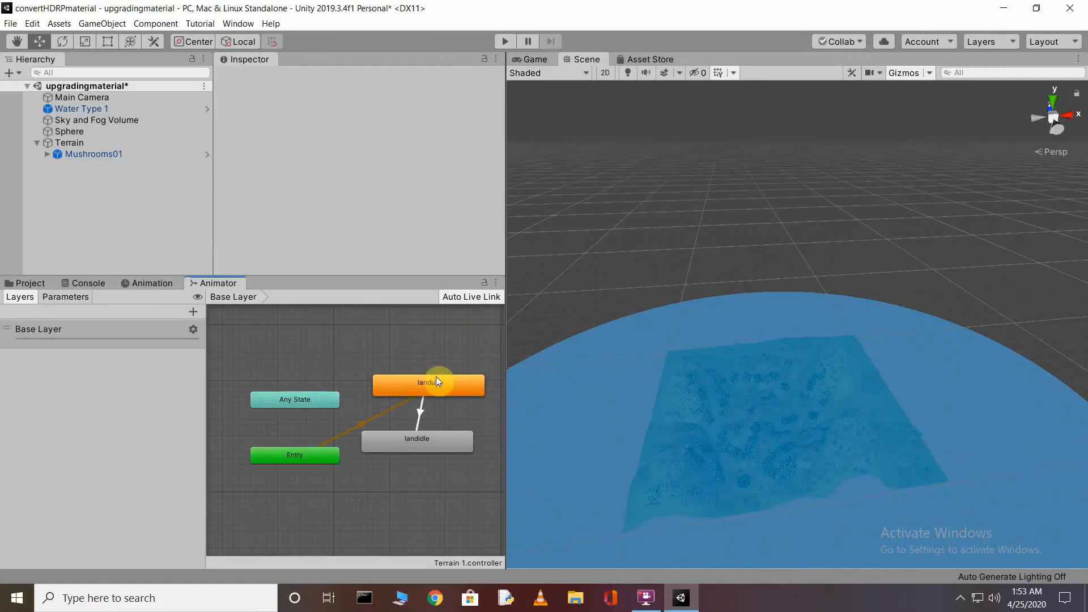
{"action": "mouse_move", "coordinate": [437, 376]}
{"action": "left_mouse_down"}
{"action": "mouse_move", "coordinate": [419, 366]}
{"action": "mouse_move", "coordinate": [430, 369]}
{"action": "left_mouse_up"}
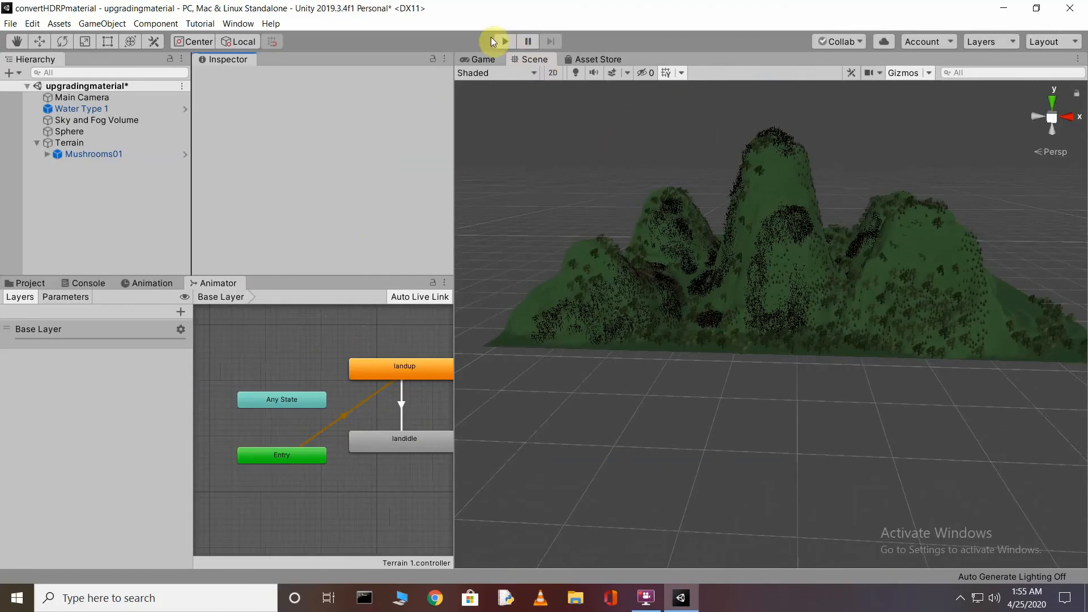
Run the scene in play mode and watch the land animation over the water from the game camera.
{"action": "left_click", "coordinate": [491, 41]}
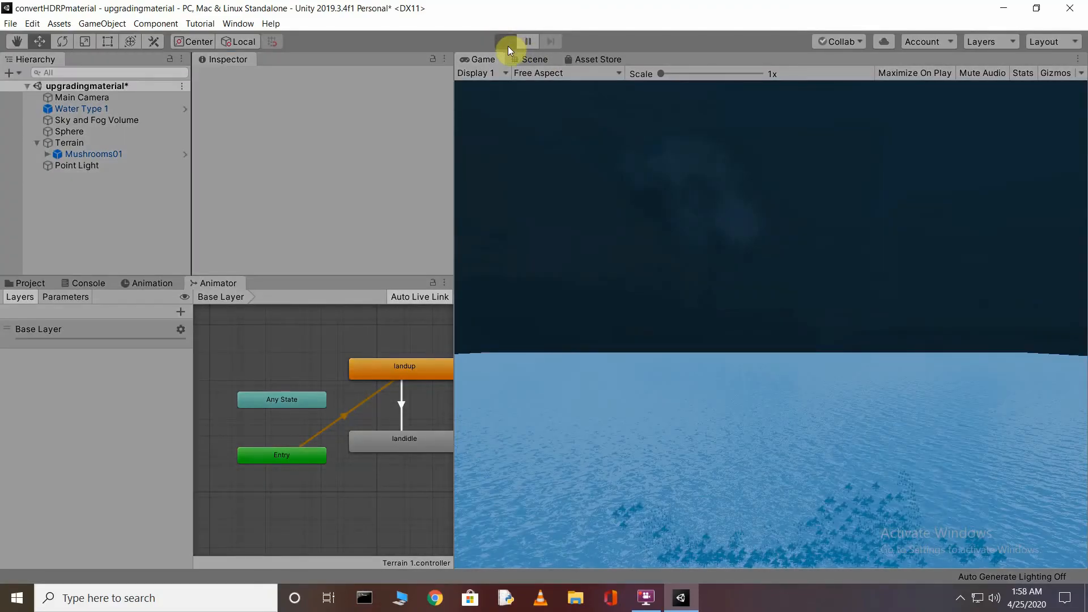
{"action": "left_click", "coordinate": [506, 44]}
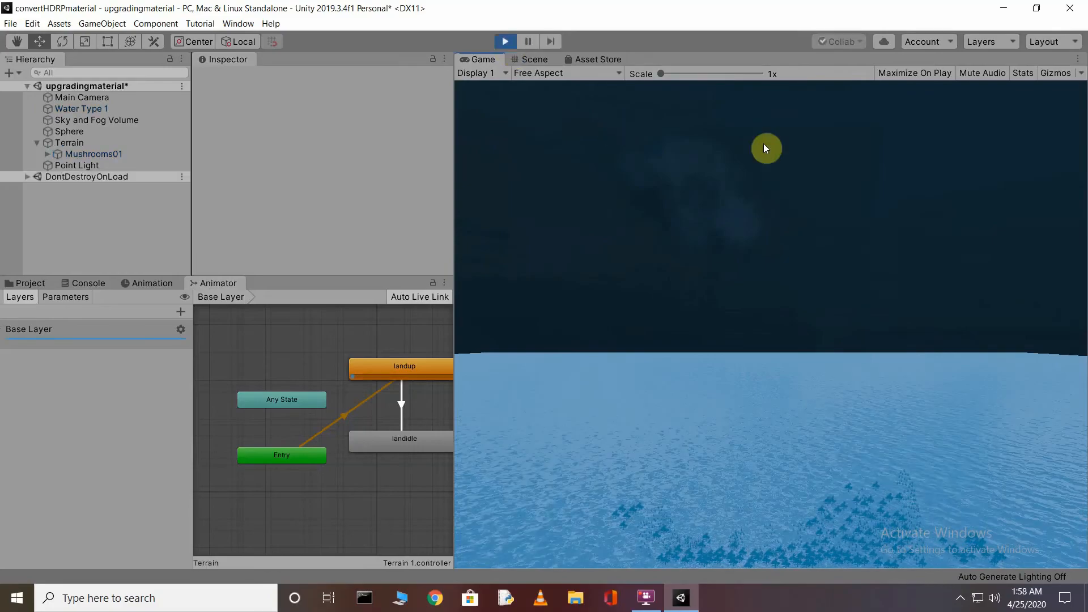